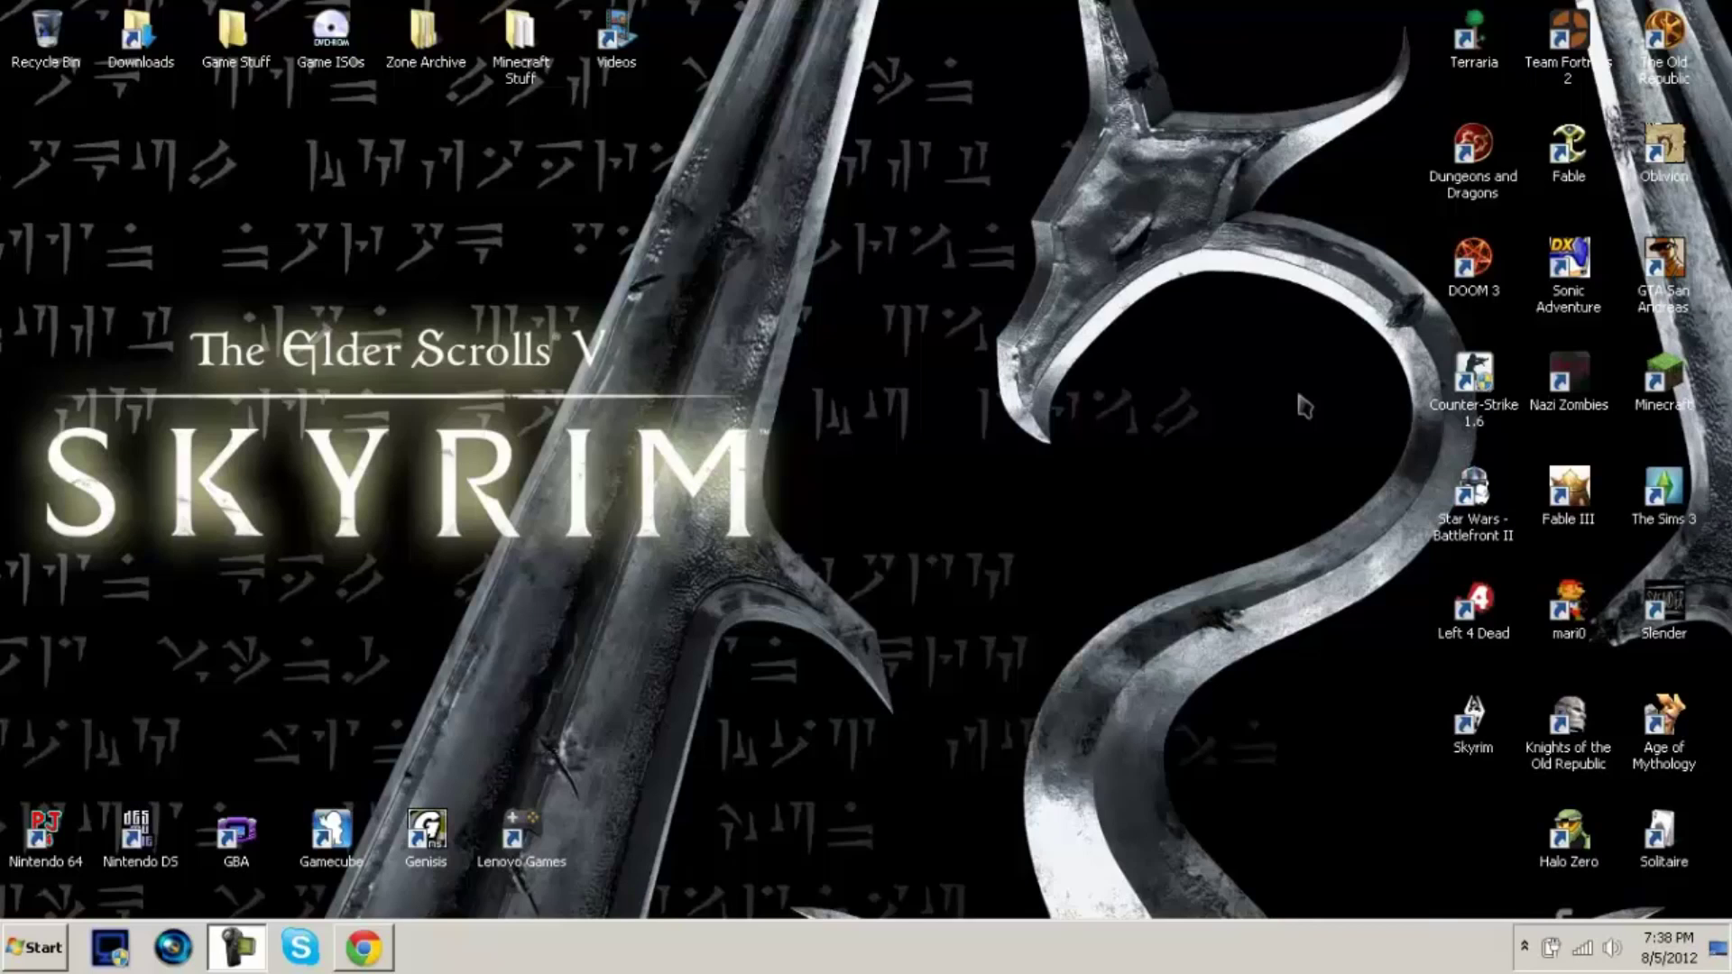
{"action": "mouse_move", "coordinate": [1261, 341]}
{"action": "left_mouse_down"}
{"action": "mouse_move", "coordinate": [1371, 548]}
{"action": "mouse_move", "coordinate": [1228, 321]}
{"action": "mouse_move", "coordinate": [1235, 346]}
{"action": "left_mouse_up"}
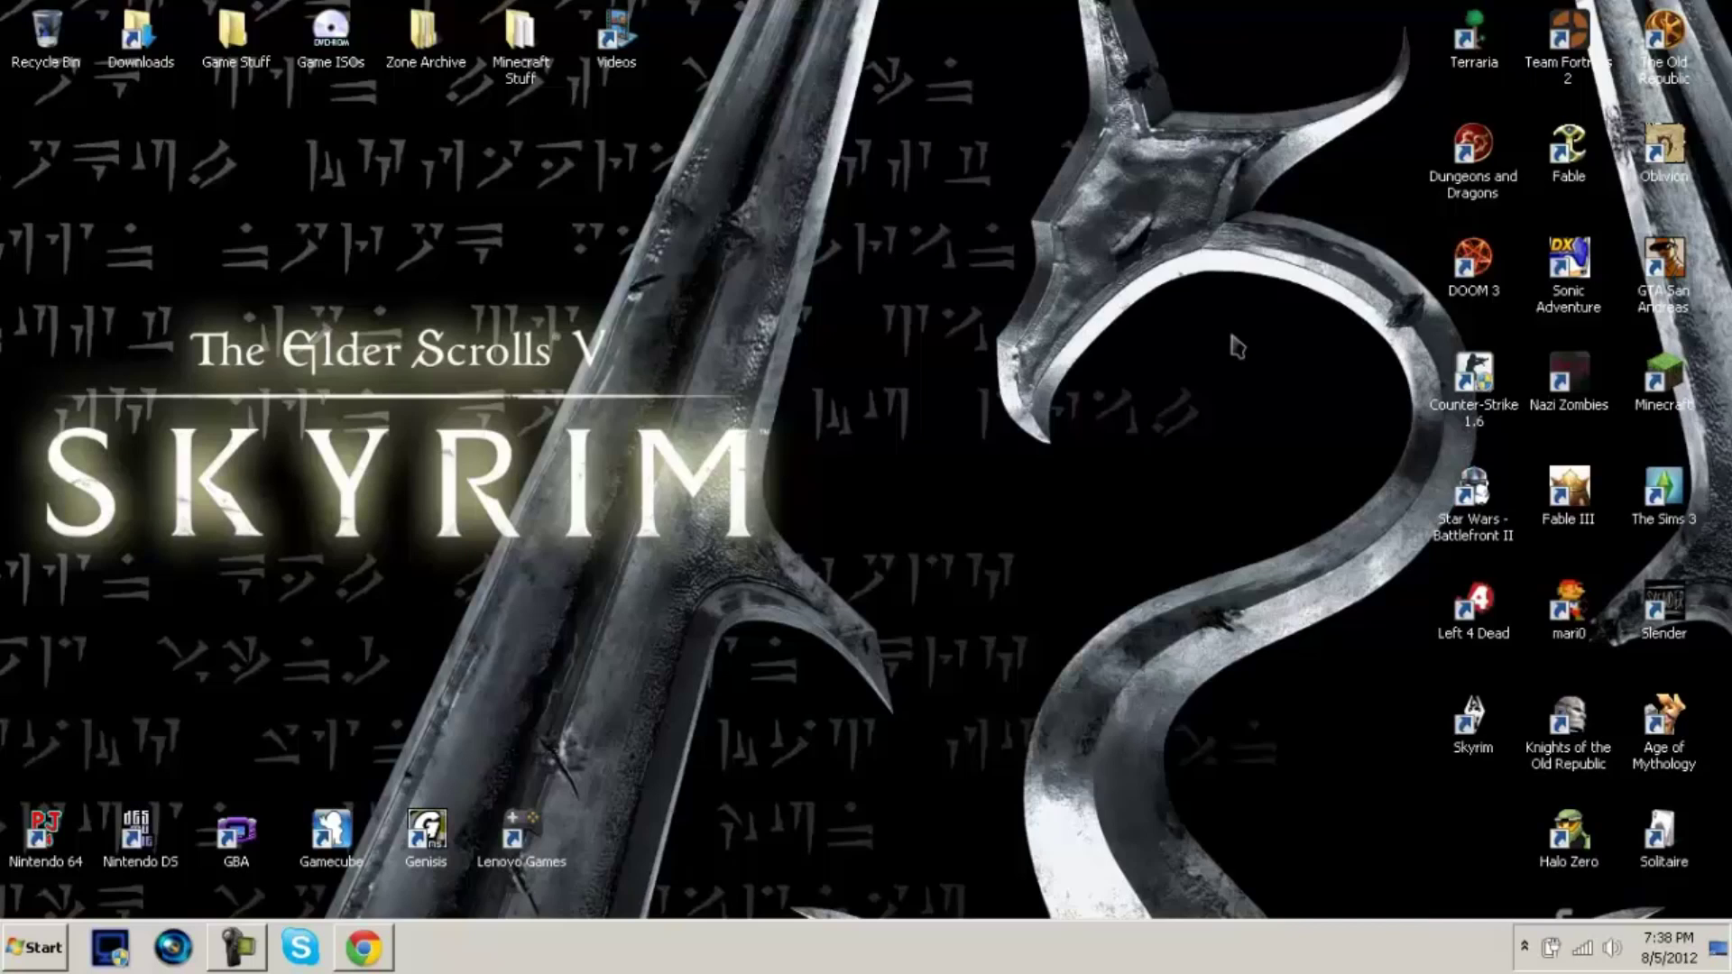
{"action": "left_click_drag", "start_coordinate": [1231, 335], "coordinate": [1339, 514]}
Open the options of the Skyrim launcher and choose the Standard (4:3 or 5:4) aspect ratio with 800x600 resolution.
{"action": "double_click", "coordinate": [1472, 722]}
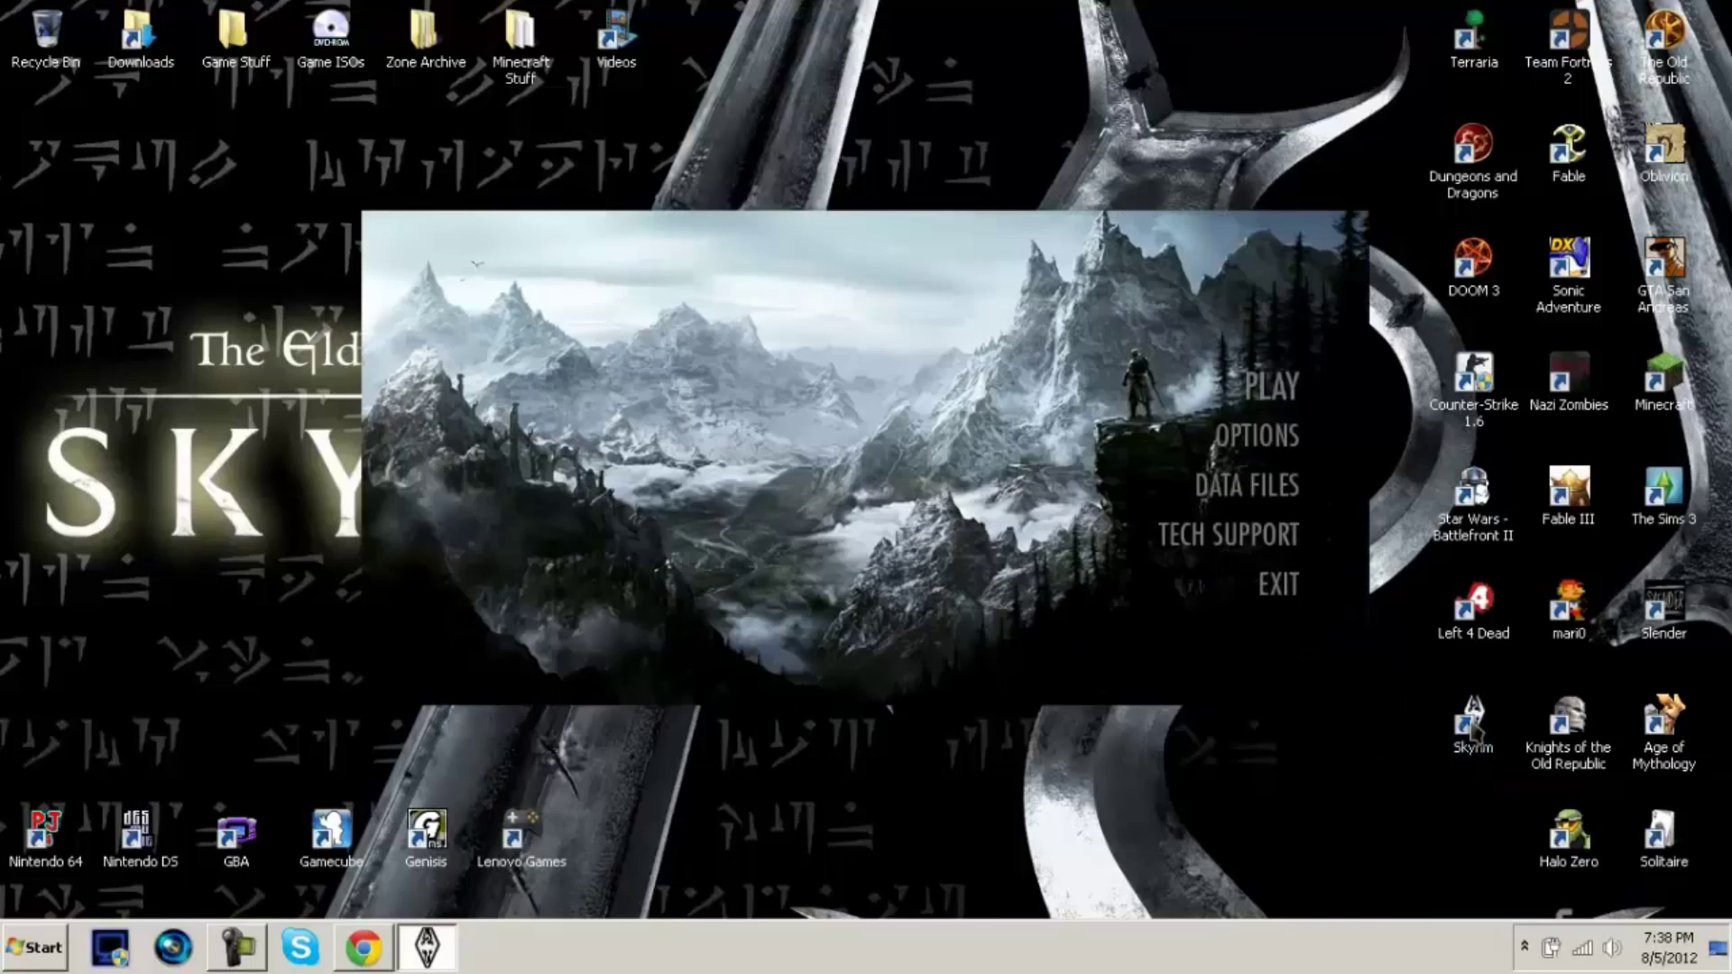
{"action": "left_click", "coordinate": [1261, 438]}
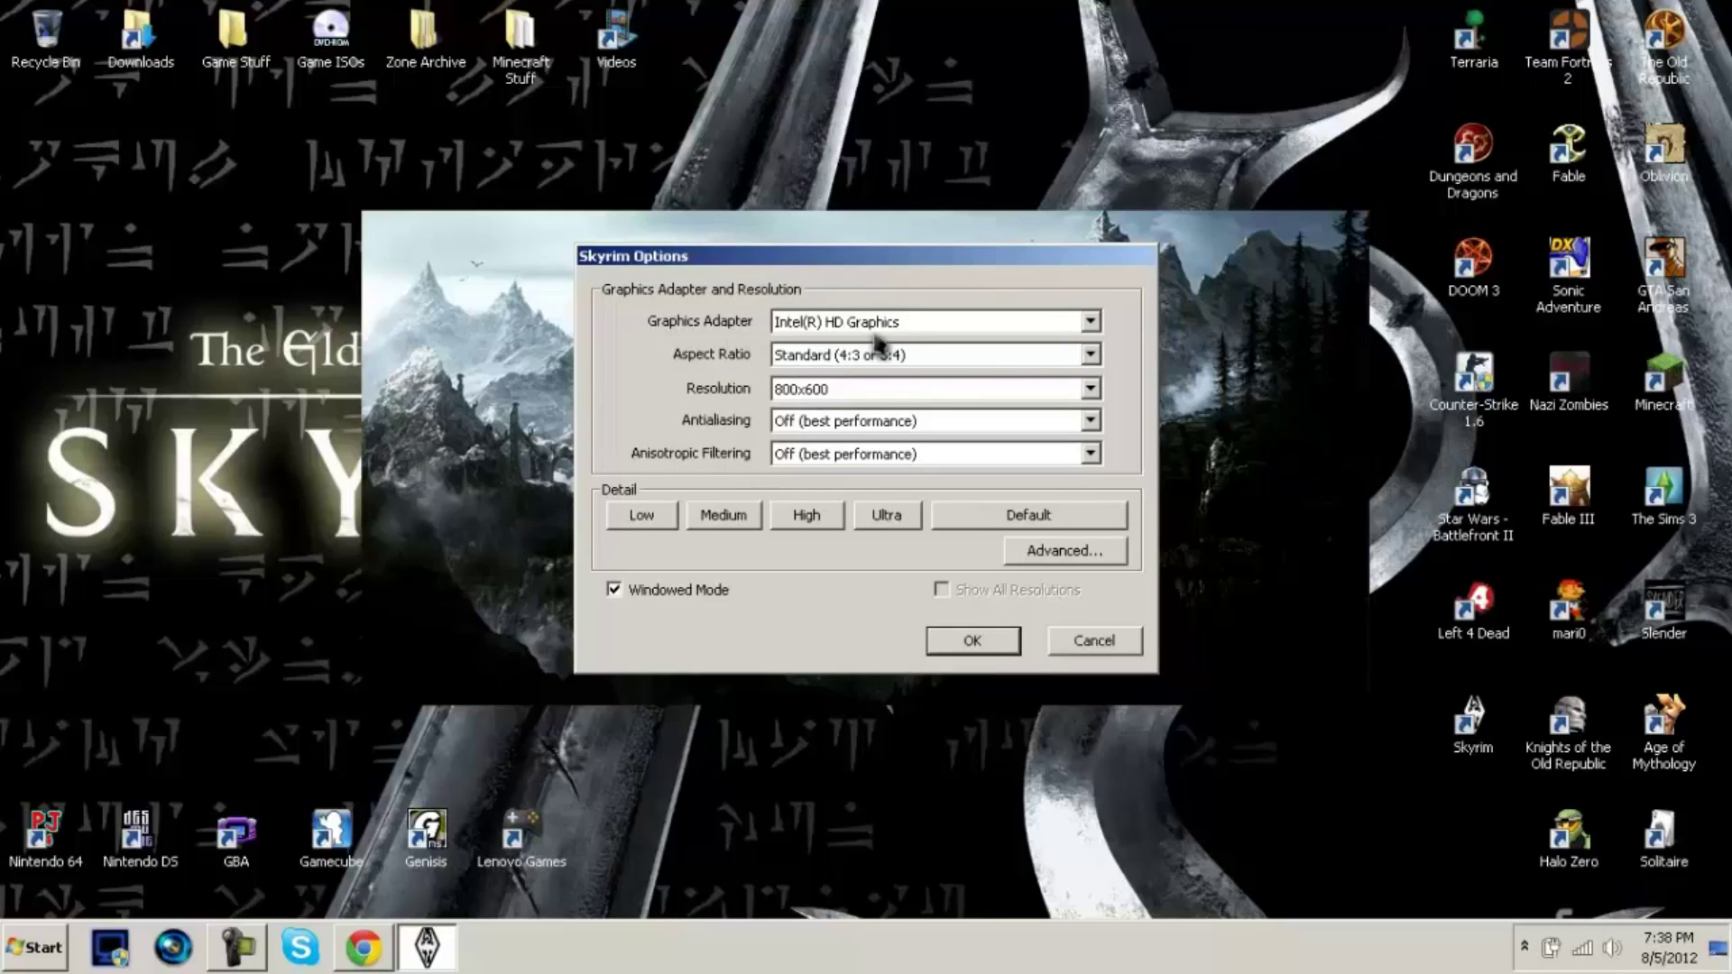
{"action": "left_click", "coordinate": [934, 361]}
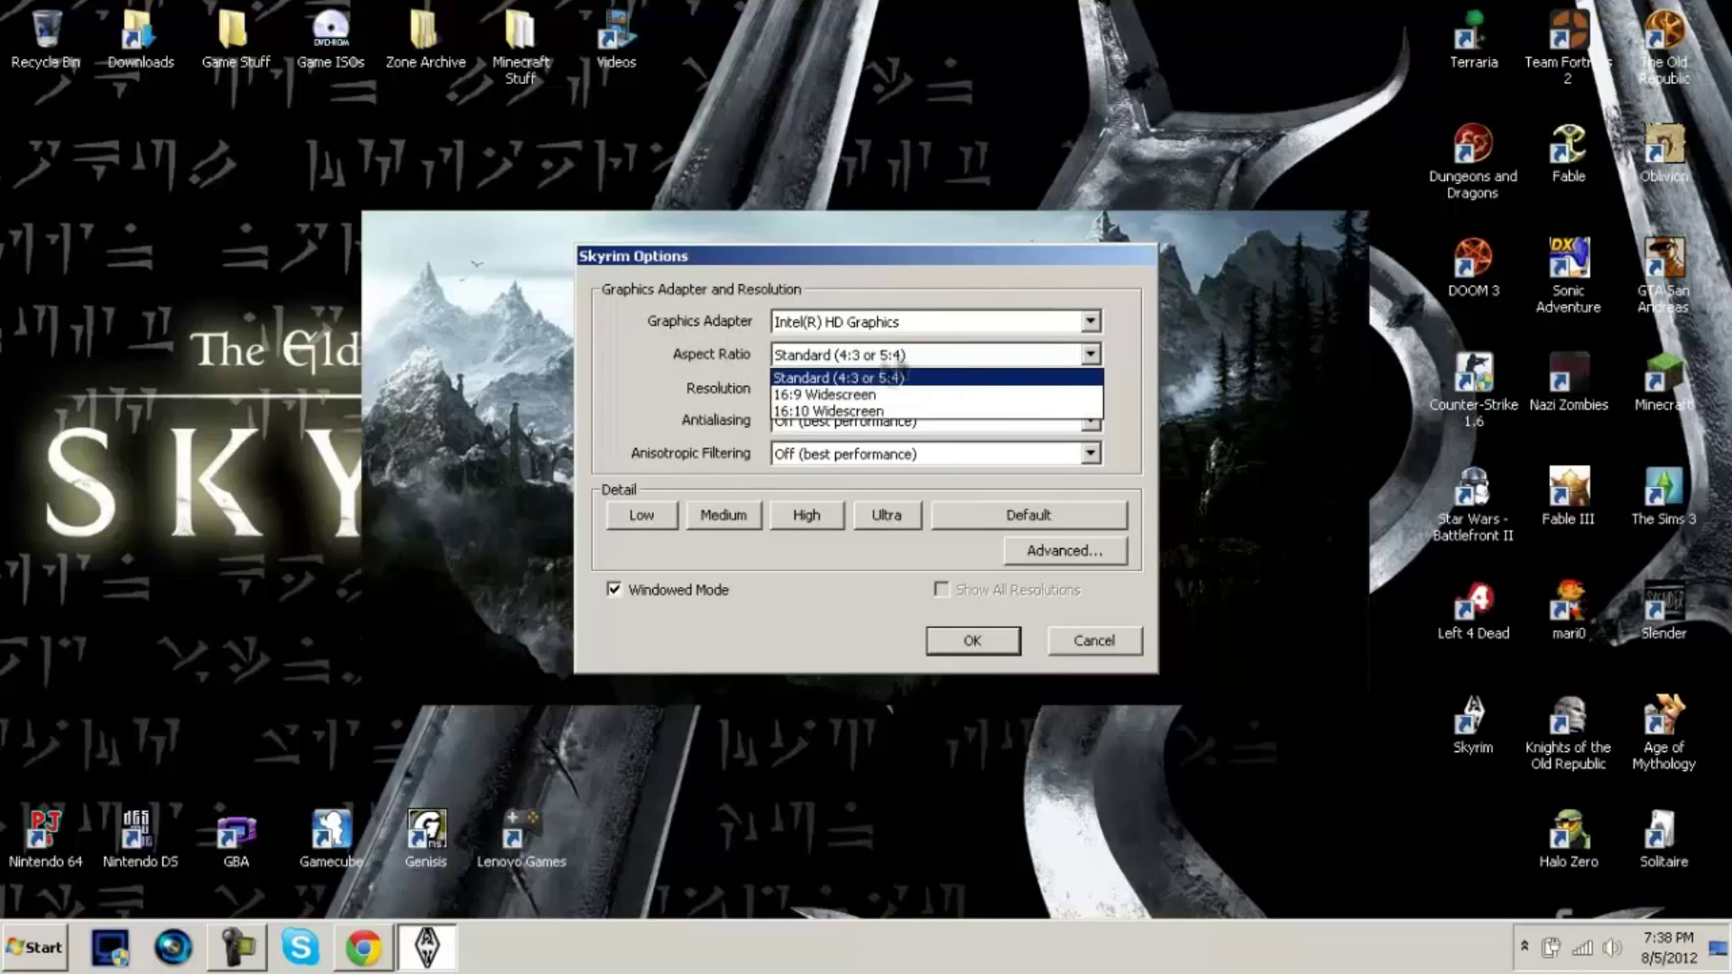
{"action": "left_click", "coordinate": [843, 374]}
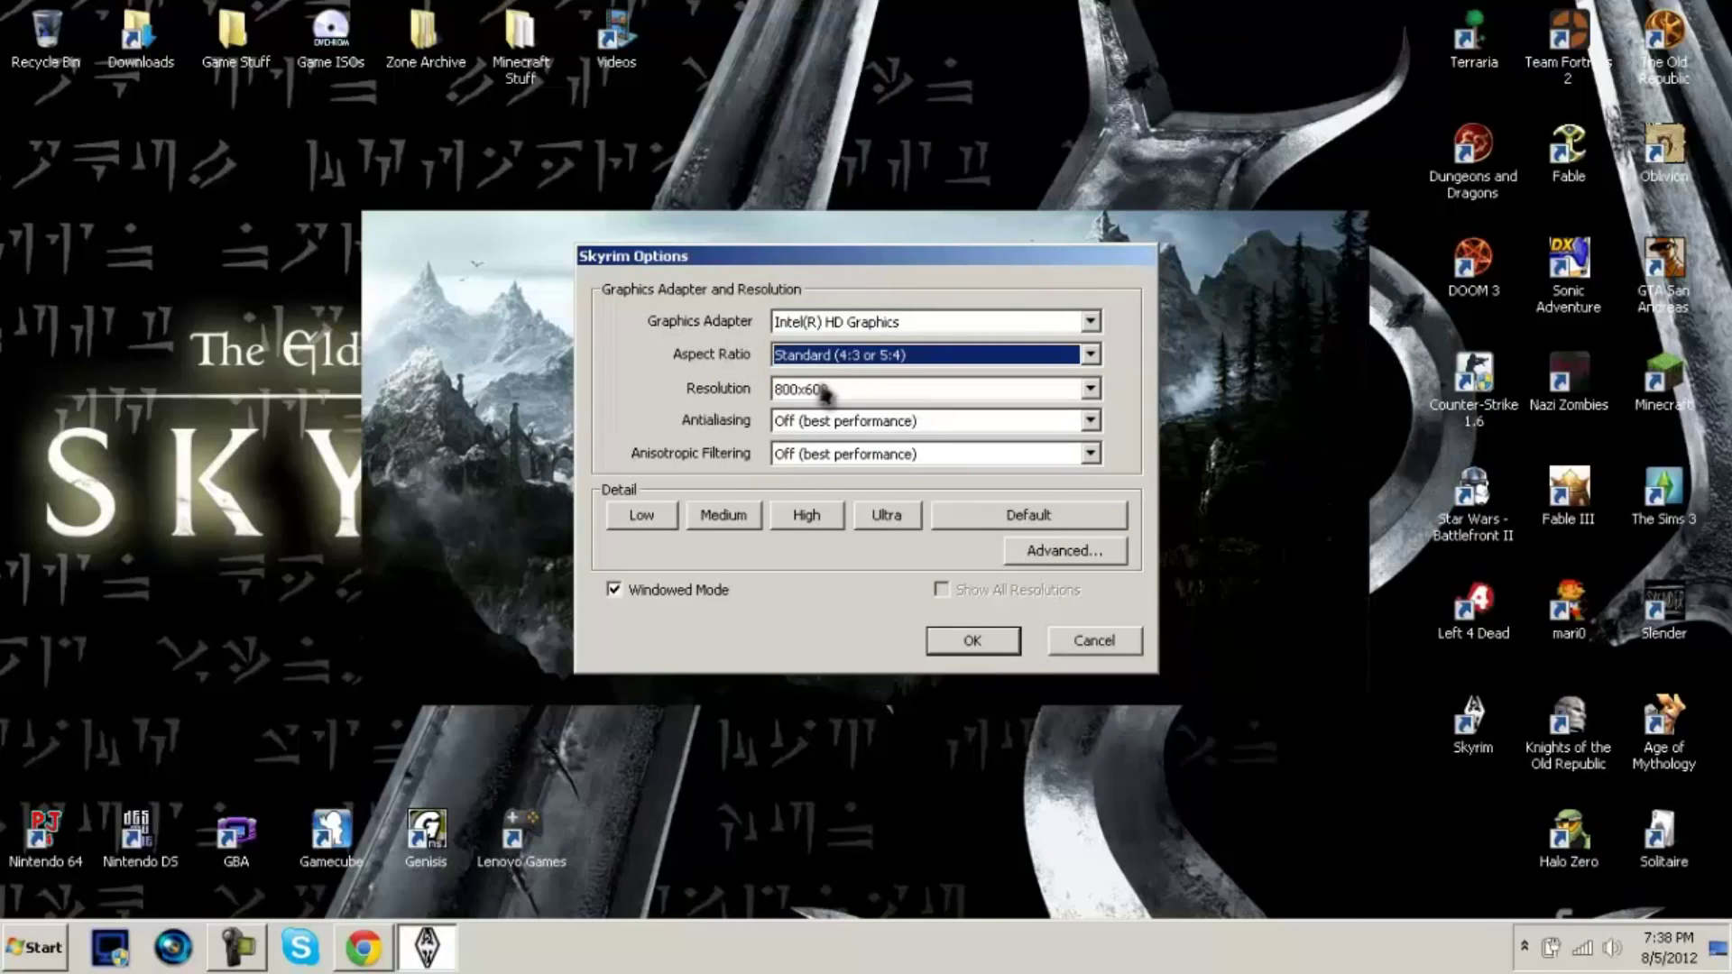
{"action": "left_click", "coordinate": [881, 391]}
{"action": "left_click", "coordinate": [817, 417]}
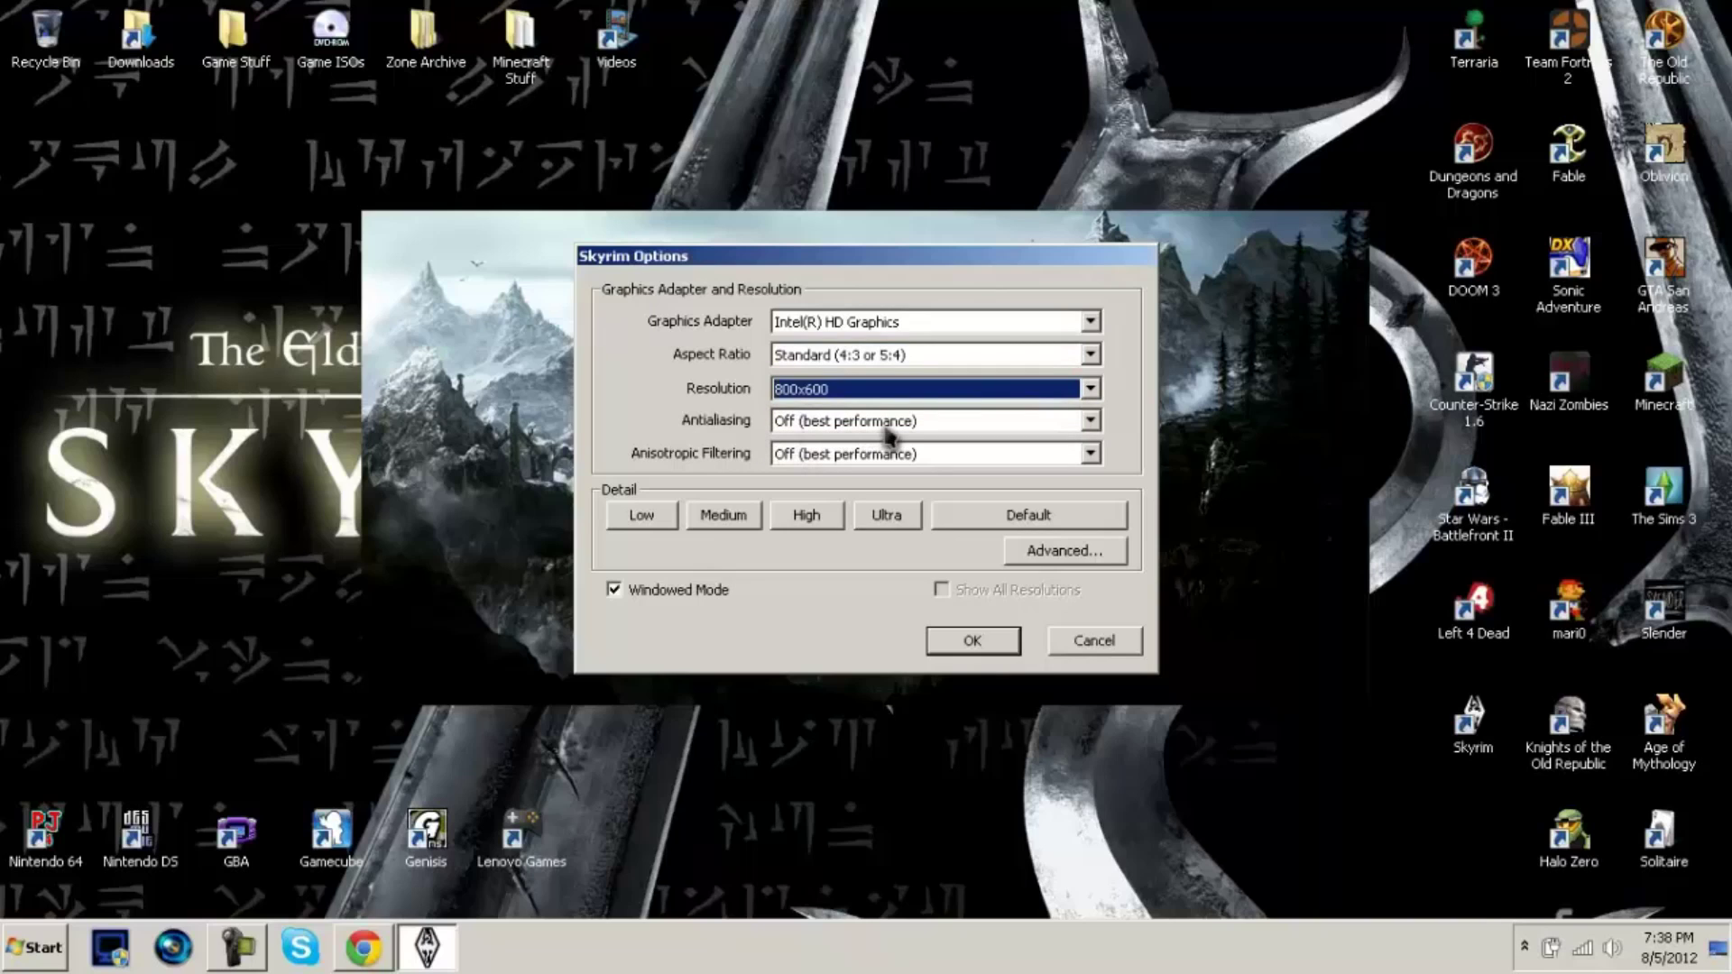
Apply the Low detail preset, check the advanced options, and save the Skyrim graphics settings.
{"action": "left_click", "coordinate": [642, 512]}
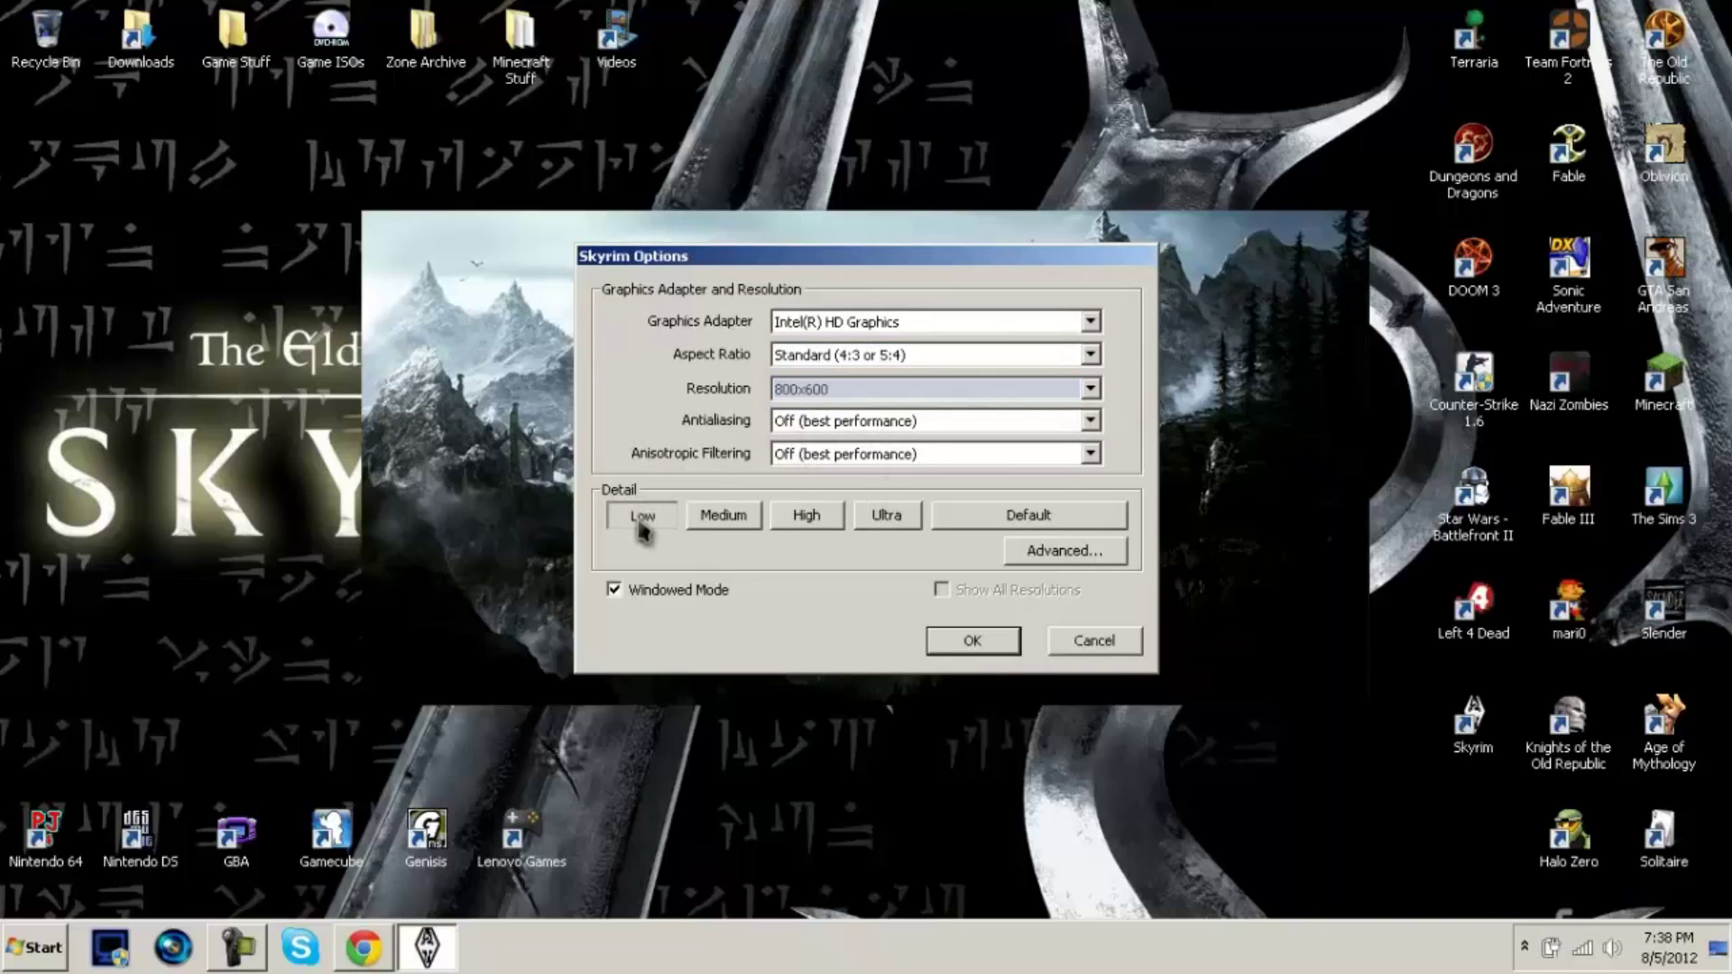
{"action": "left_click", "coordinate": [1004, 550]}
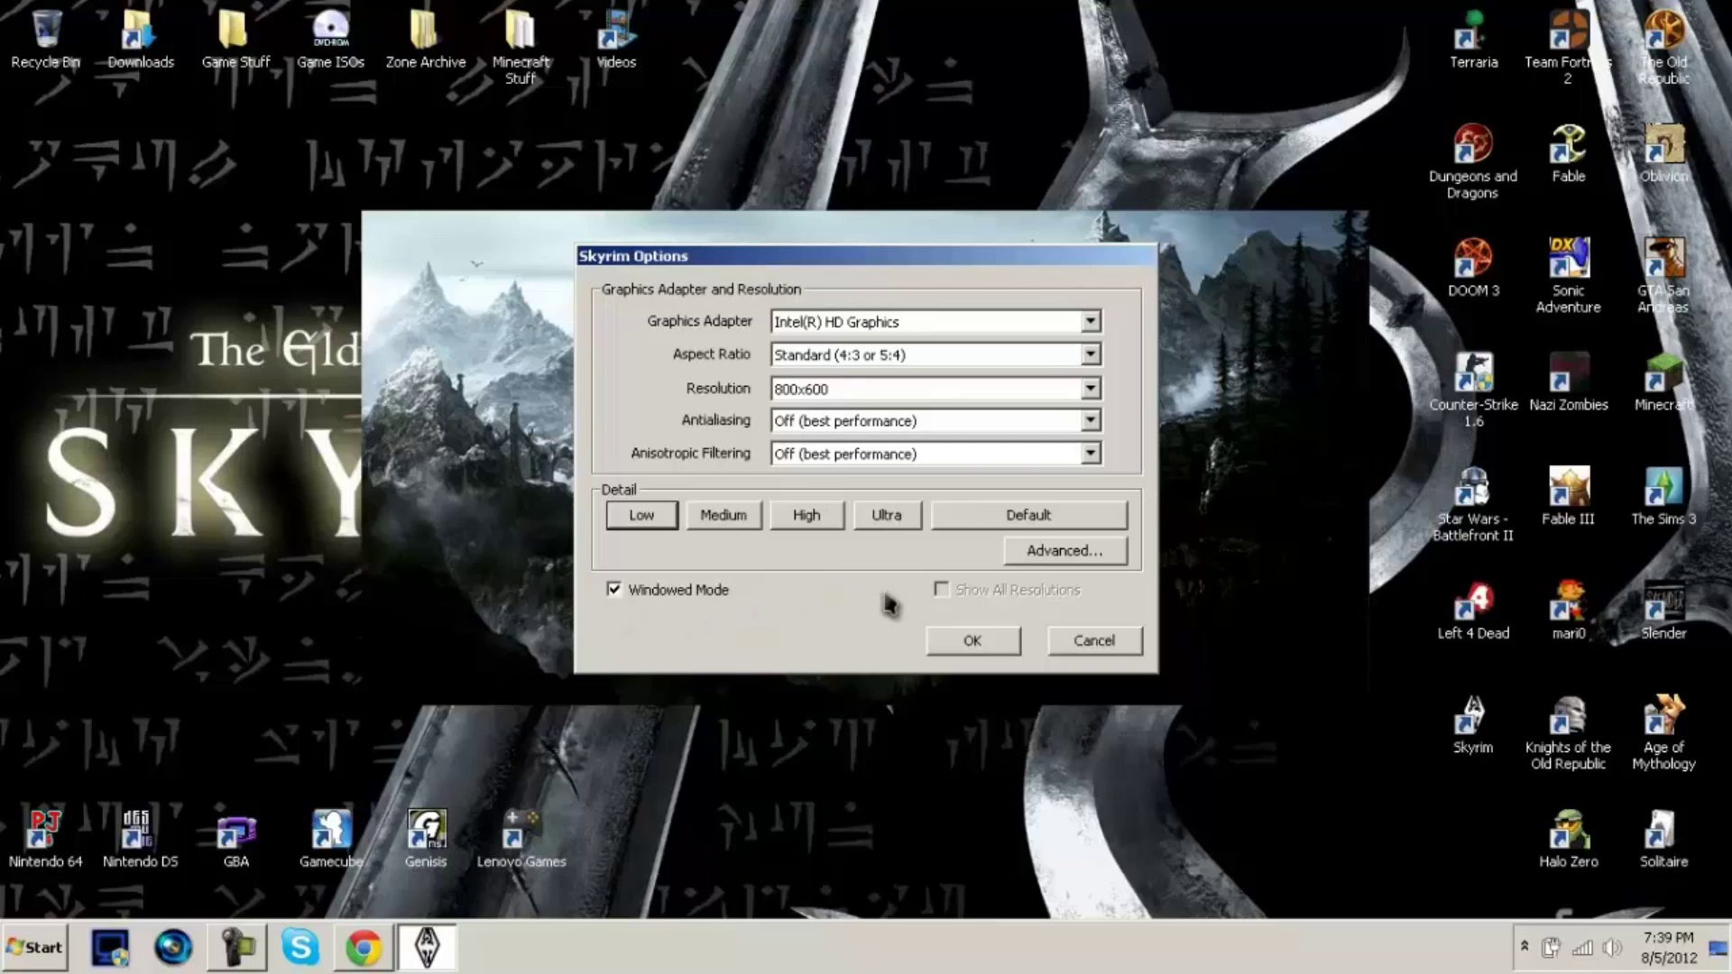
{"action": "left_click", "coordinate": [1002, 646]}
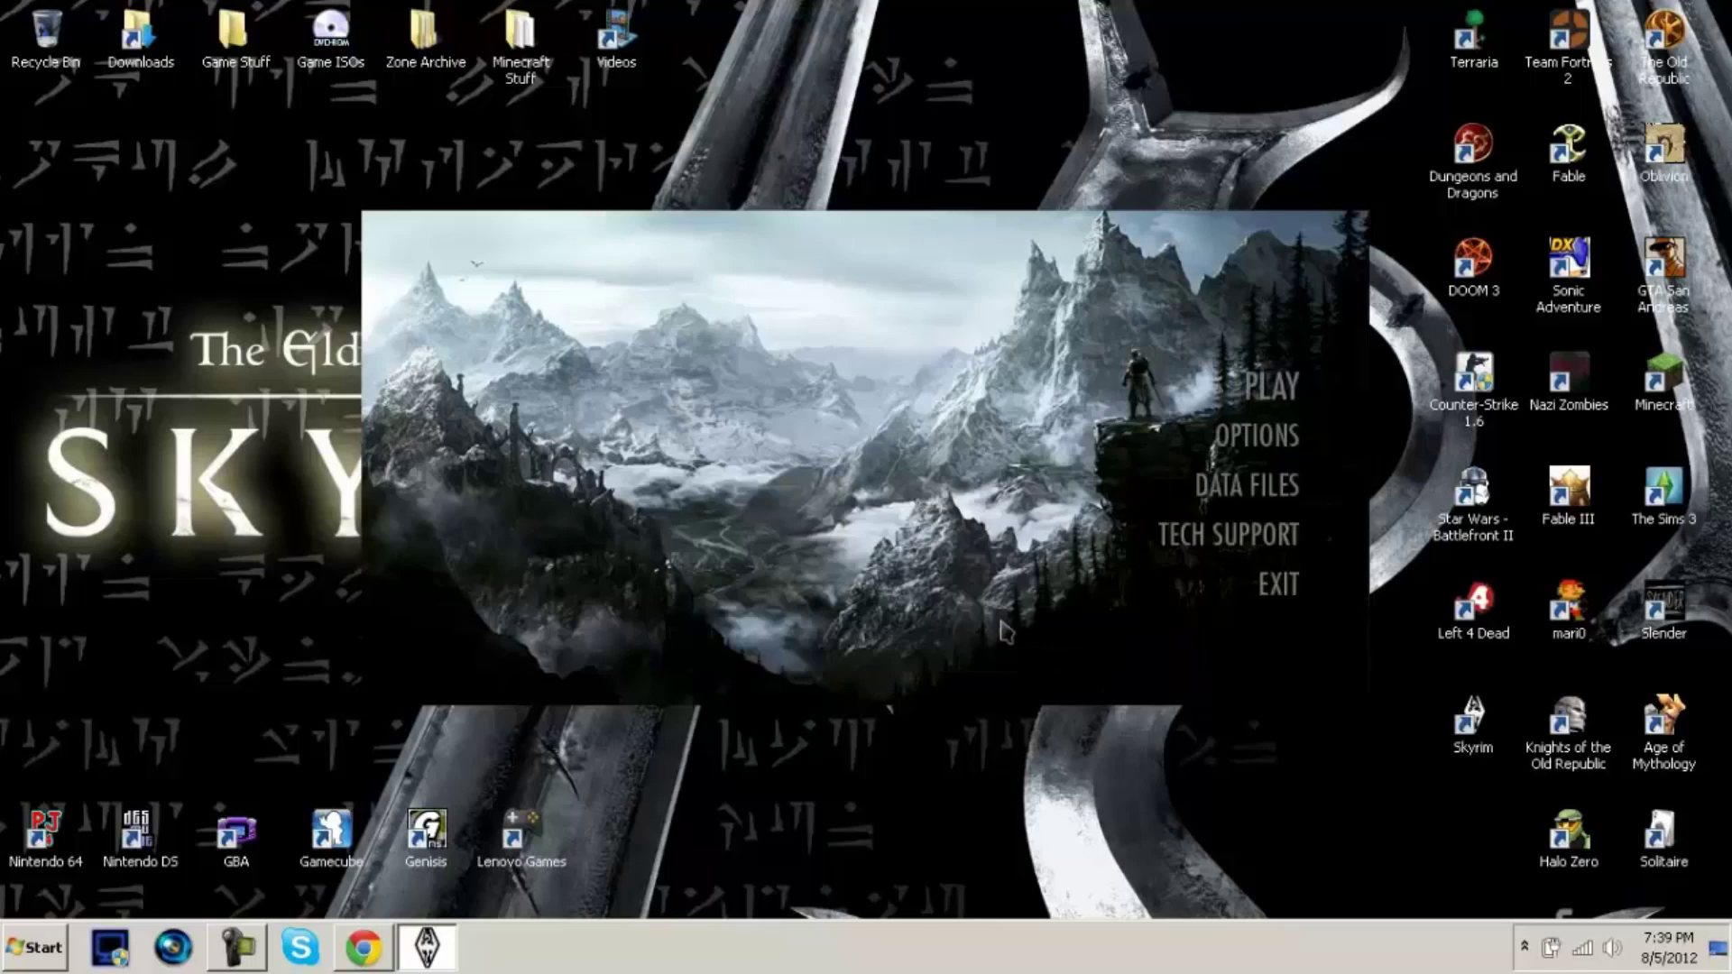
Exit the Skyrim launcher.
{"action": "key", "text": "Down"}
{"action": "key", "text": "Down"}
{"action": "key", "text": "Down"}
{"action": "key", "text": "Down"}
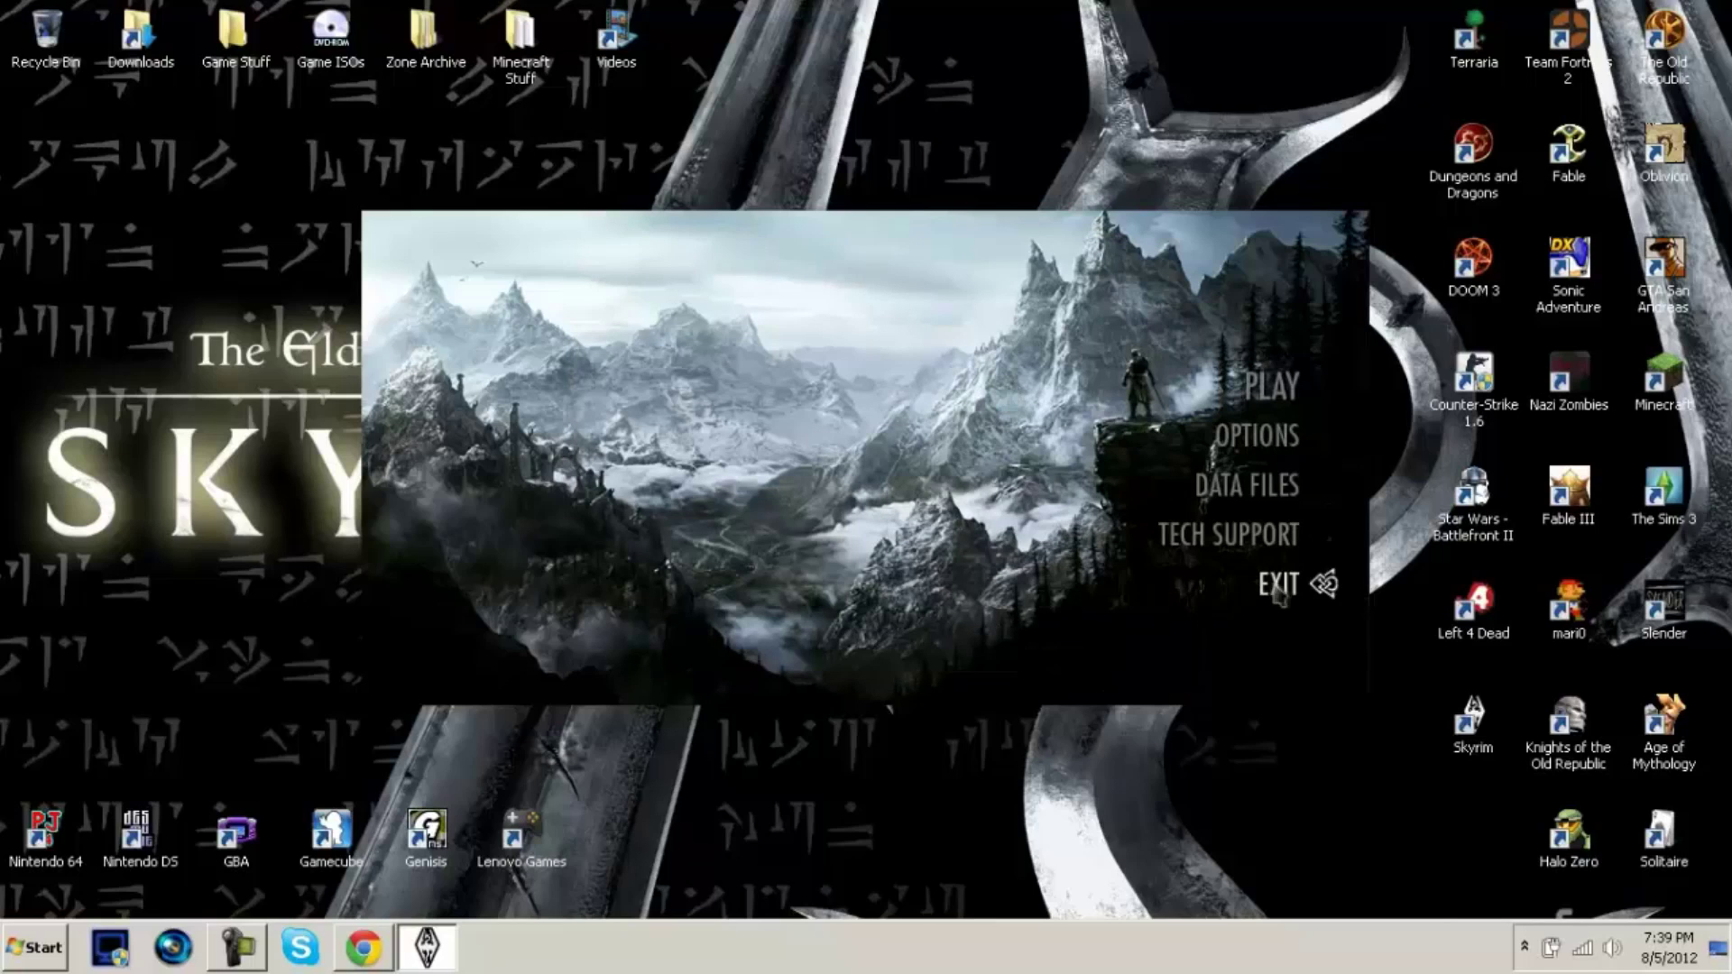
{"action": "key", "text": "Return"}
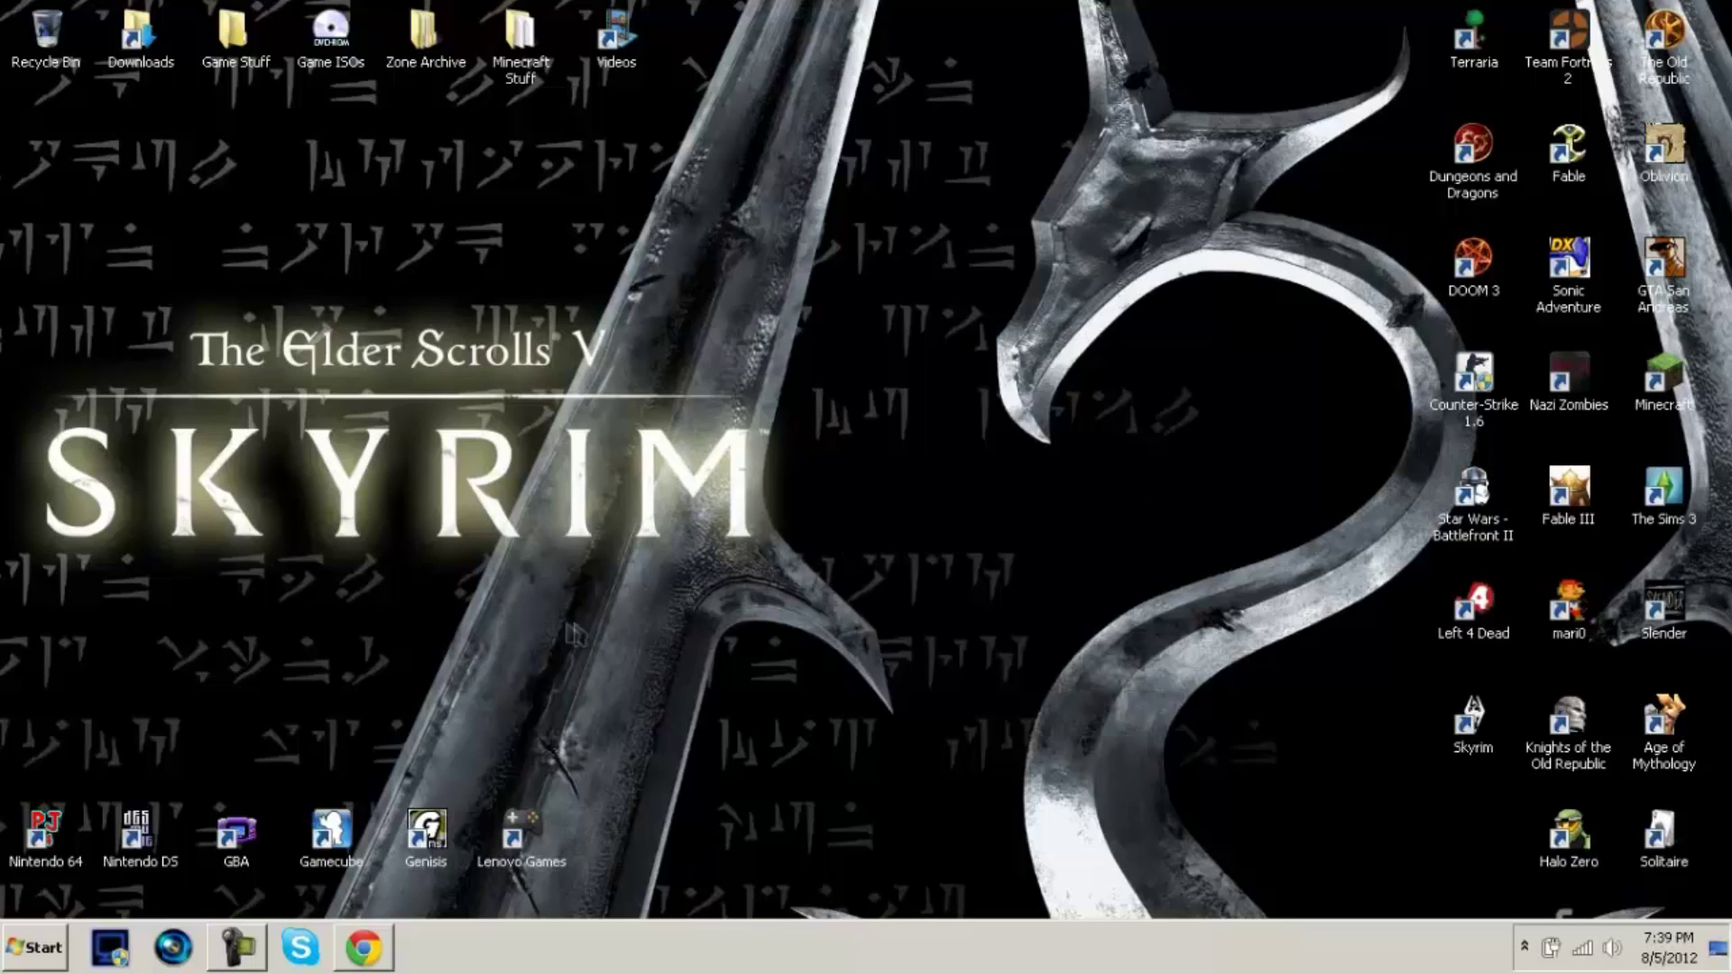
Switch to Chrome, dismiss the download notice, and review the main and optional files of the Vanilla Reduced Textures mod.
{"action": "left_click", "coordinate": [361, 954]}
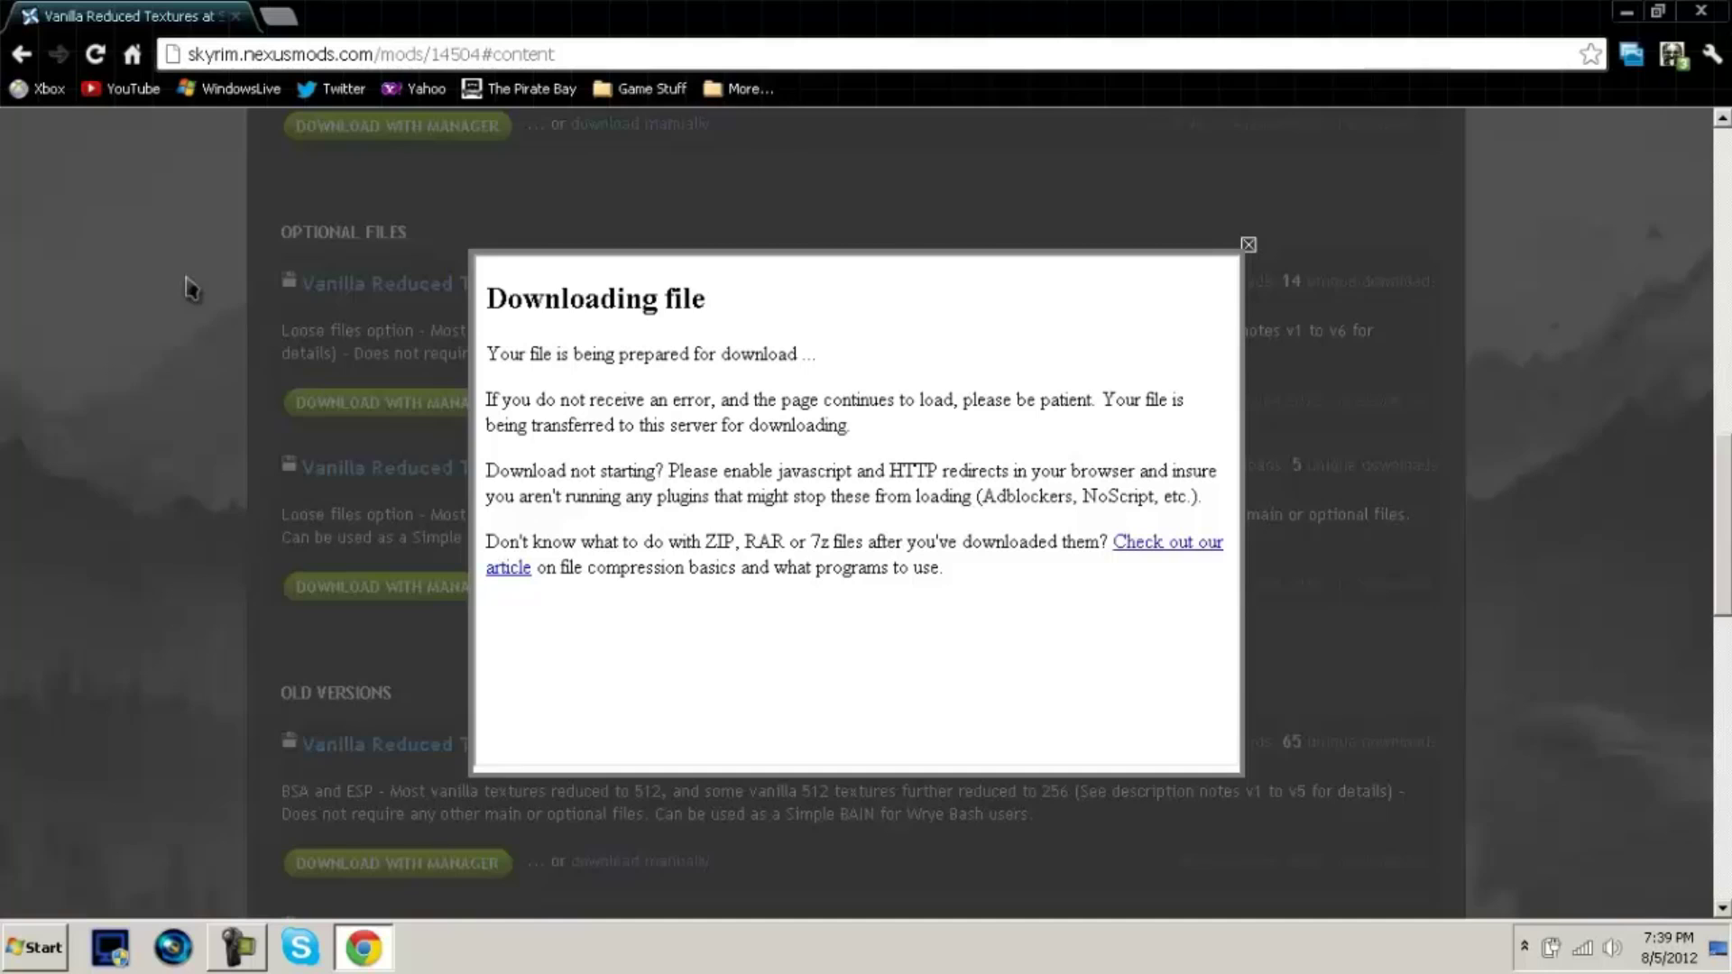
{"action": "left_click", "coordinate": [1249, 246]}
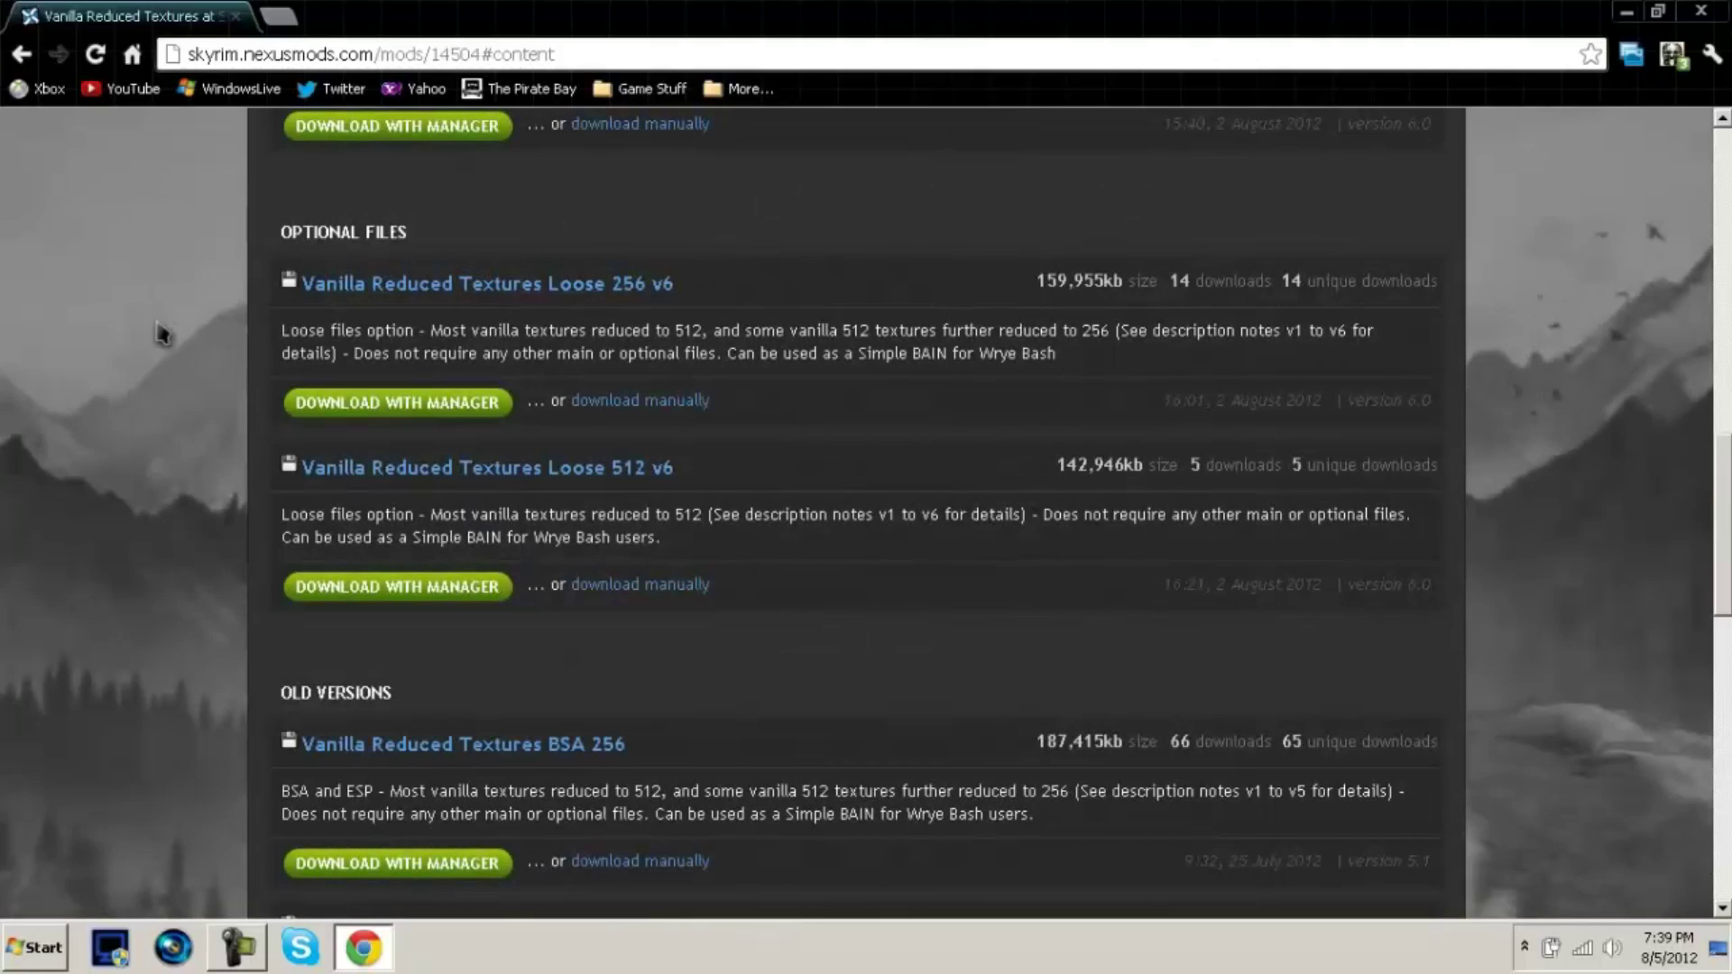
{"action": "scroll", "coordinate": [159, 327], "scroll_direction": "up", "scroll_amount": 6}
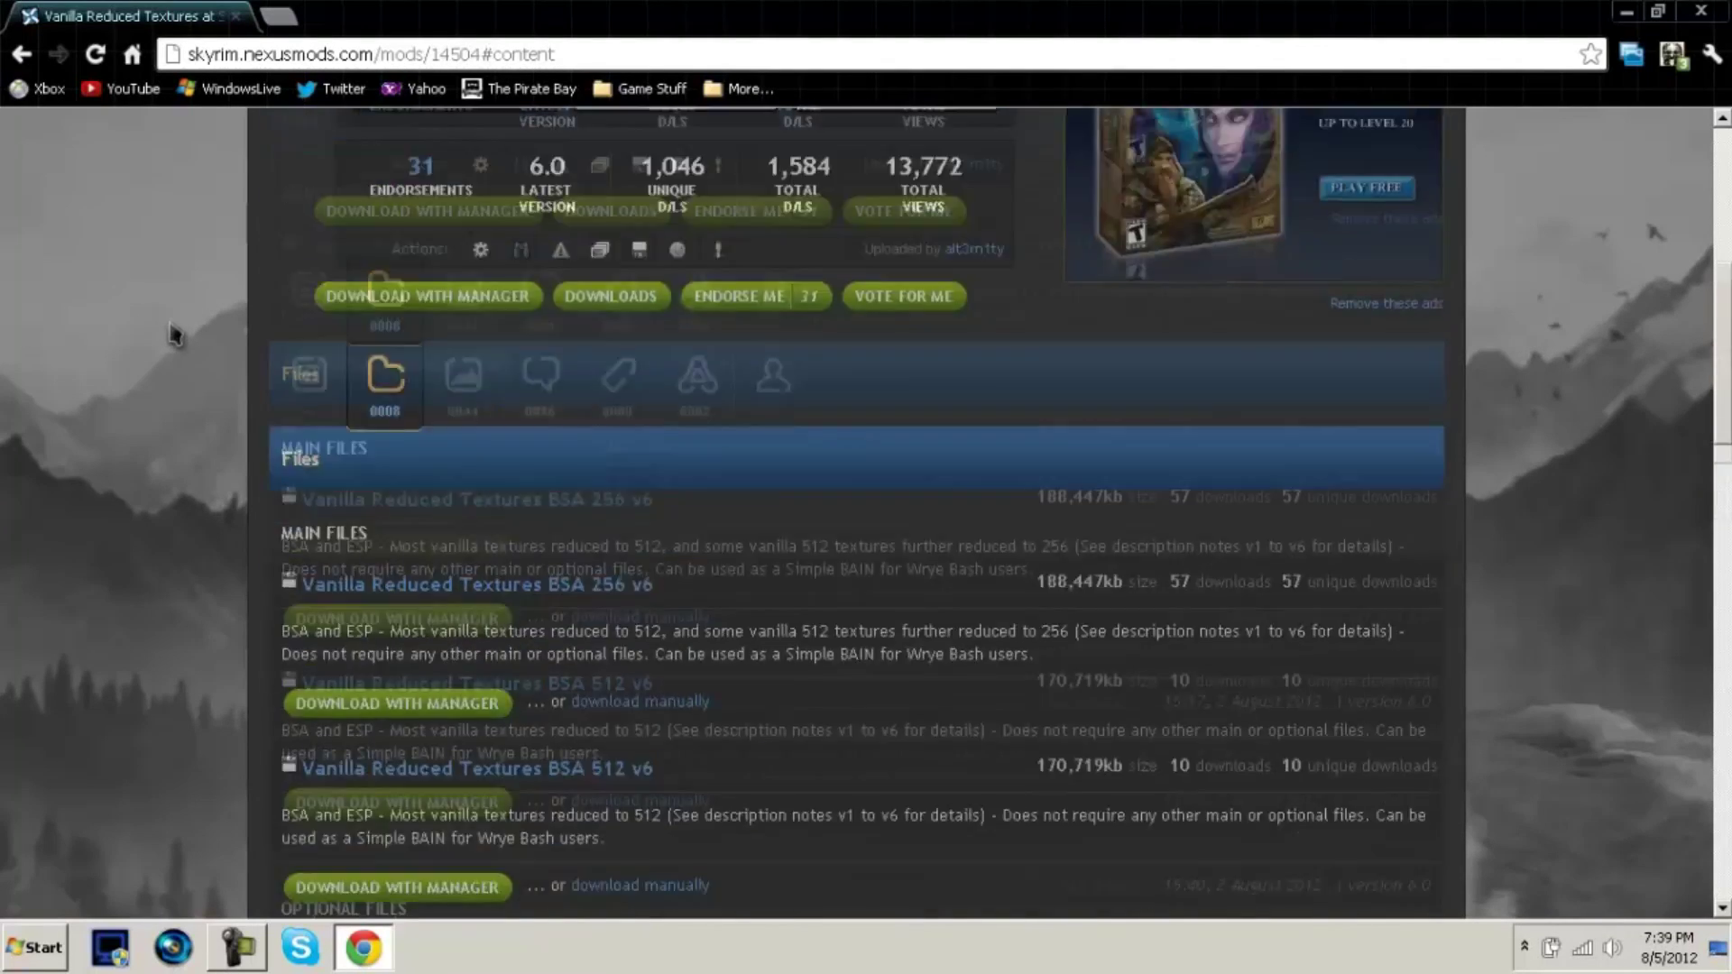
{"action": "scroll", "coordinate": [174, 333], "scroll_direction": "up", "scroll_amount": 5}
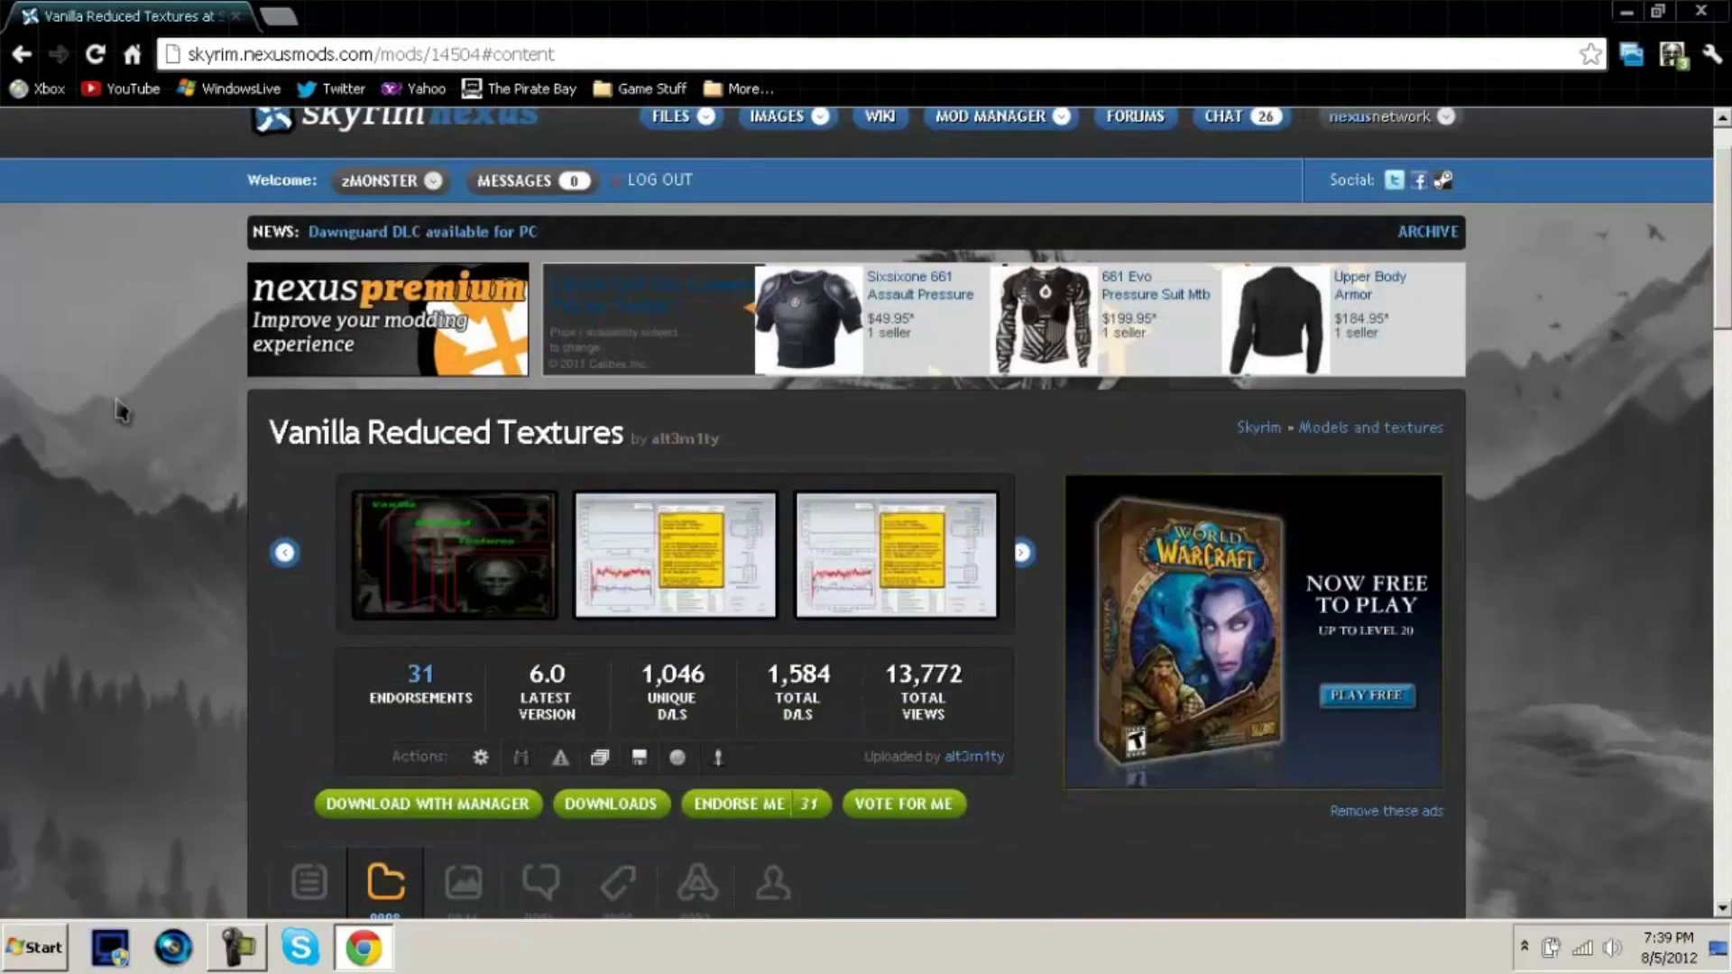
{"action": "scroll", "coordinate": [127, 408], "scroll_direction": "down", "scroll_amount": 5}
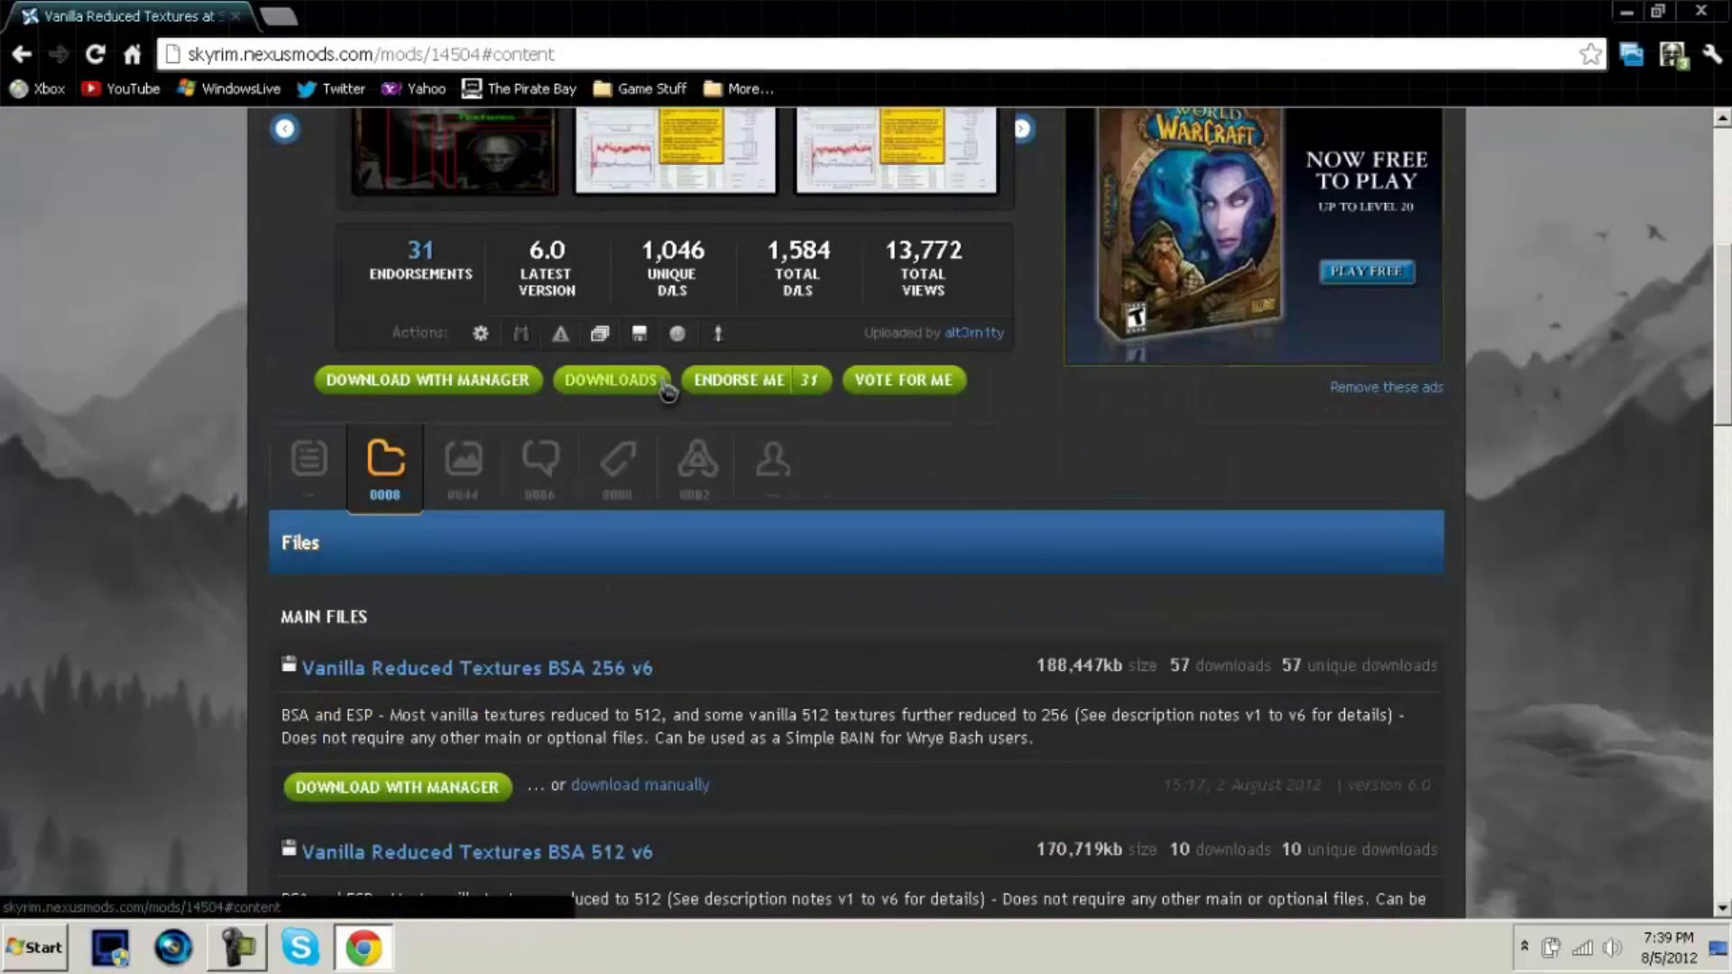
{"action": "scroll", "coordinate": [230, 379], "scroll_direction": "down", "scroll_amount": 7}
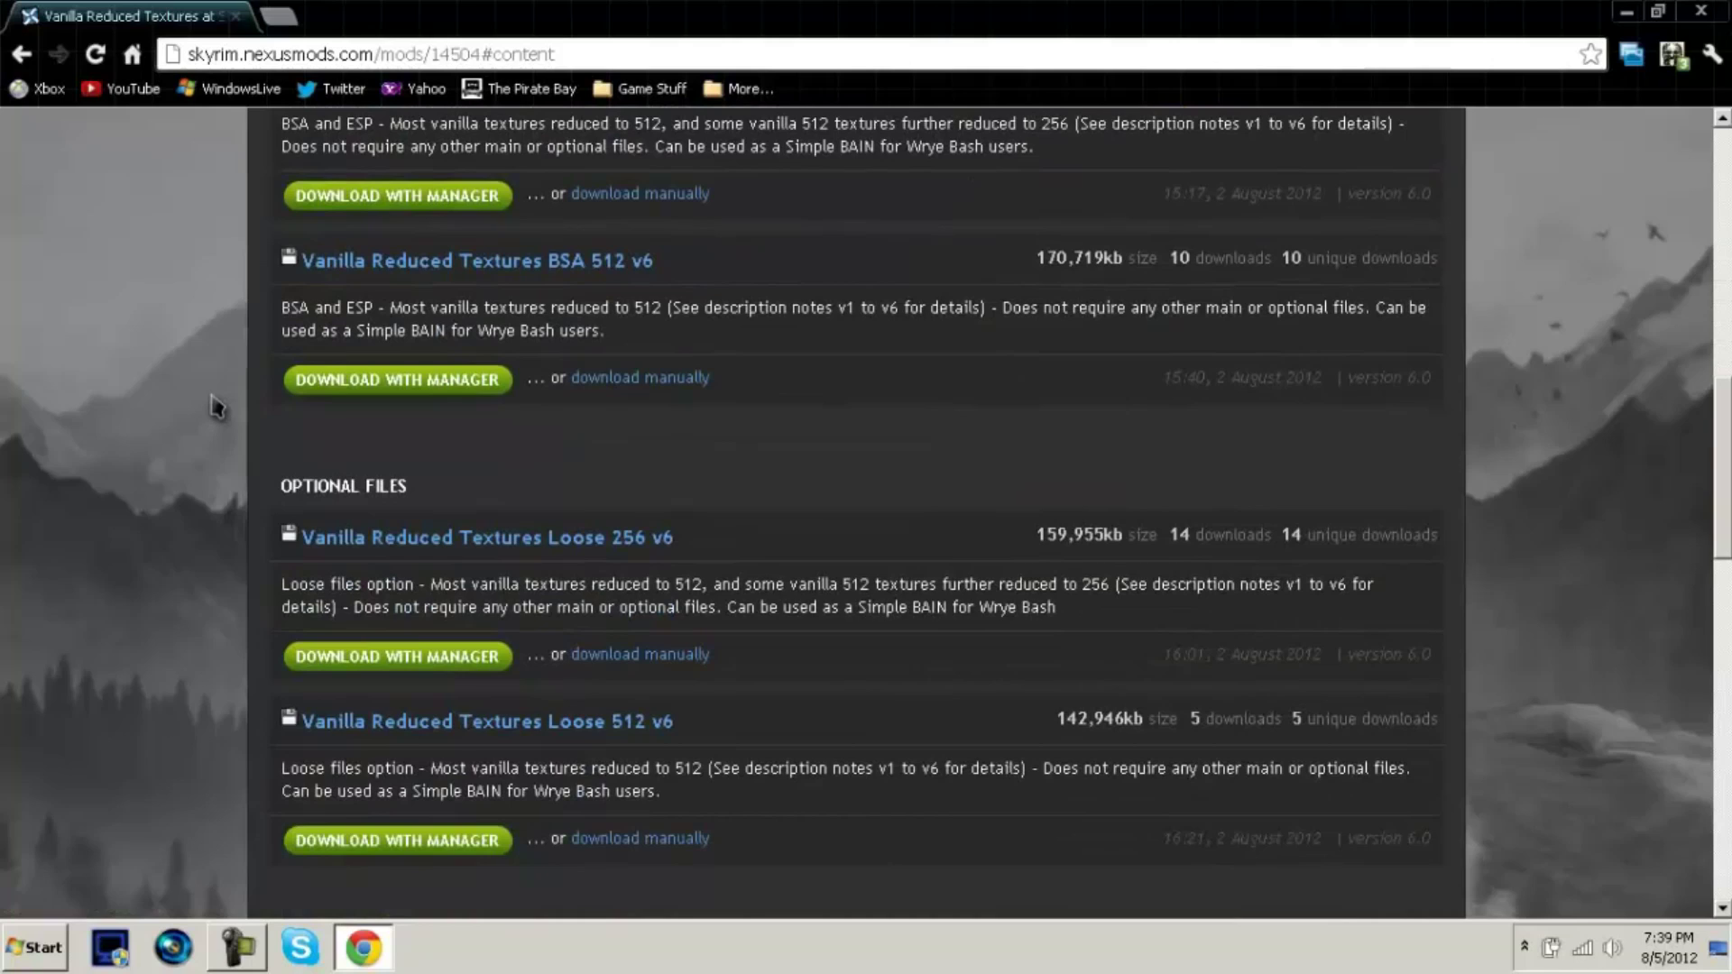
{"action": "scroll", "coordinate": [214, 405], "scroll_direction": "down", "scroll_amount": 2}
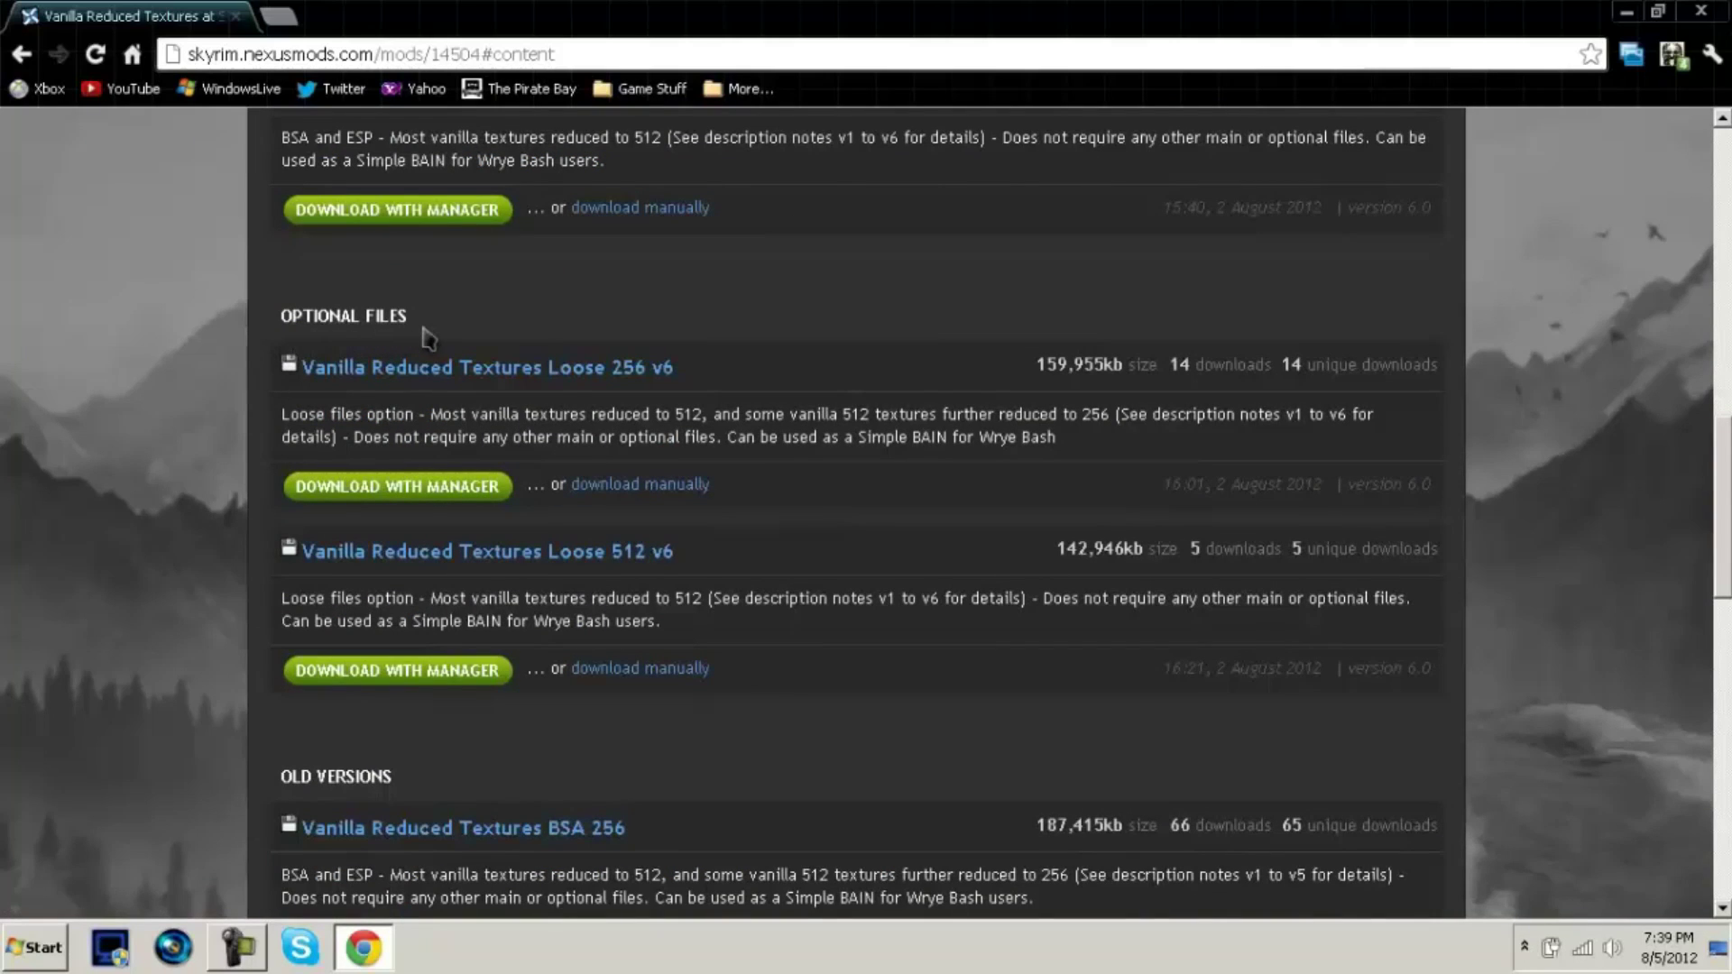
Try to download Vanilla Reduced Textures Loose 256 v6 manually from the Dallas, USA server, and close the browser.
{"action": "left_click", "coordinate": [646, 490]}
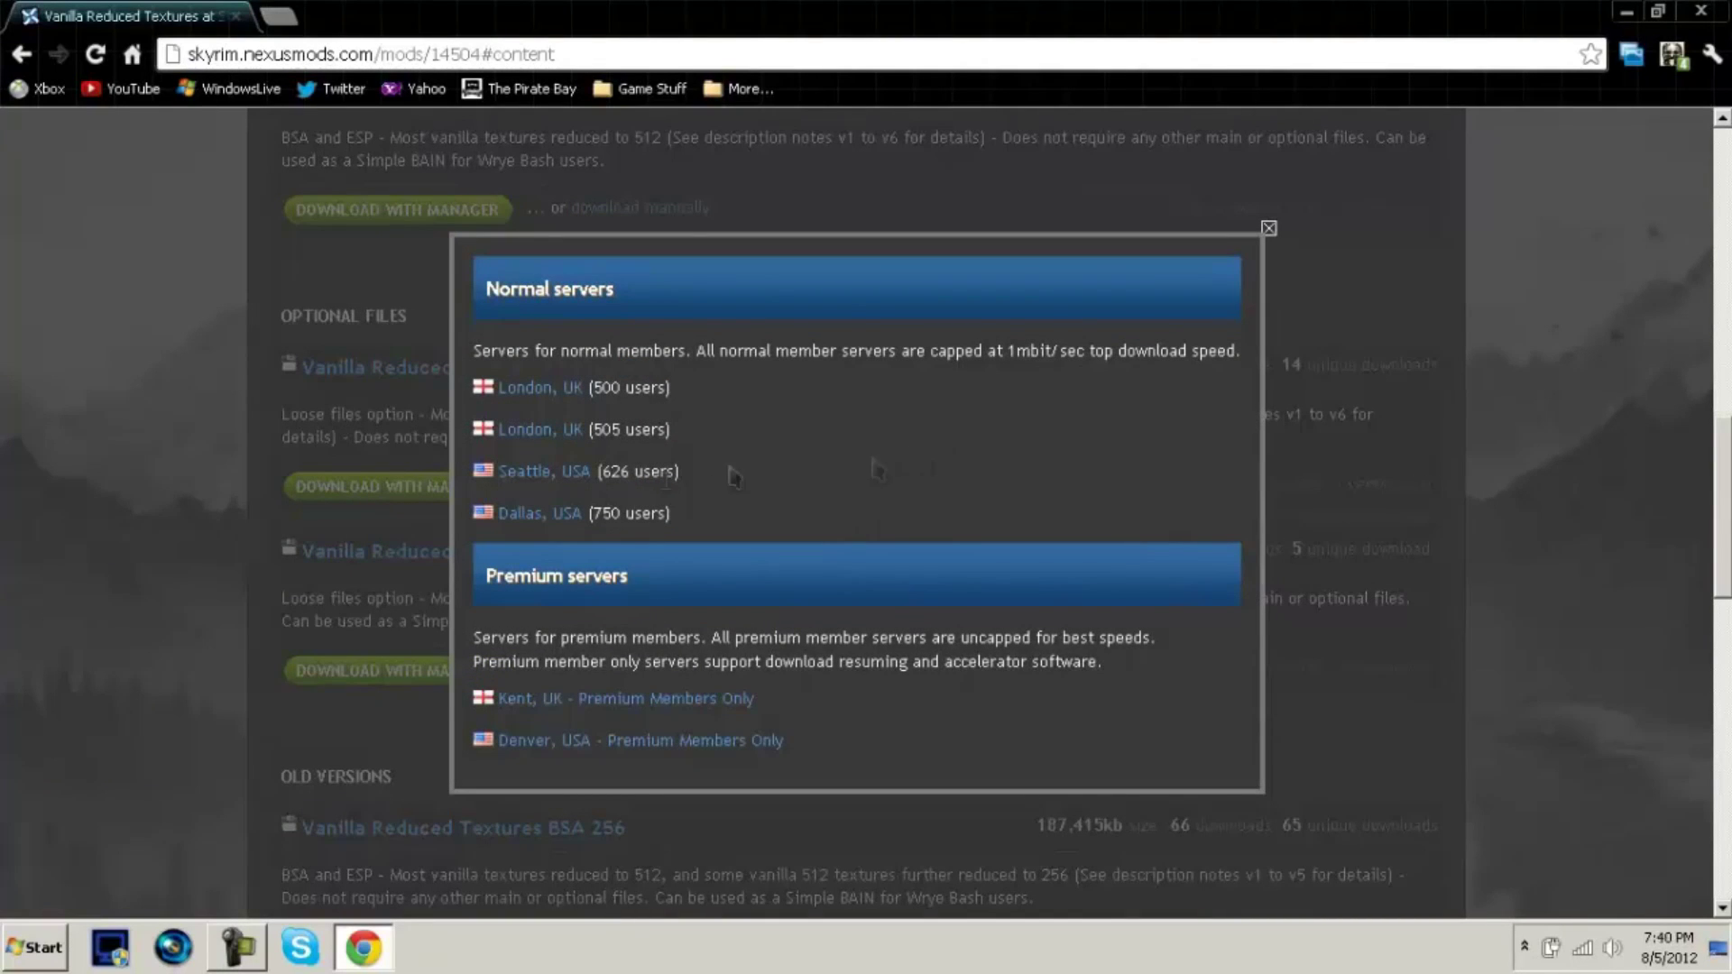
{"action": "left_click", "coordinate": [541, 516]}
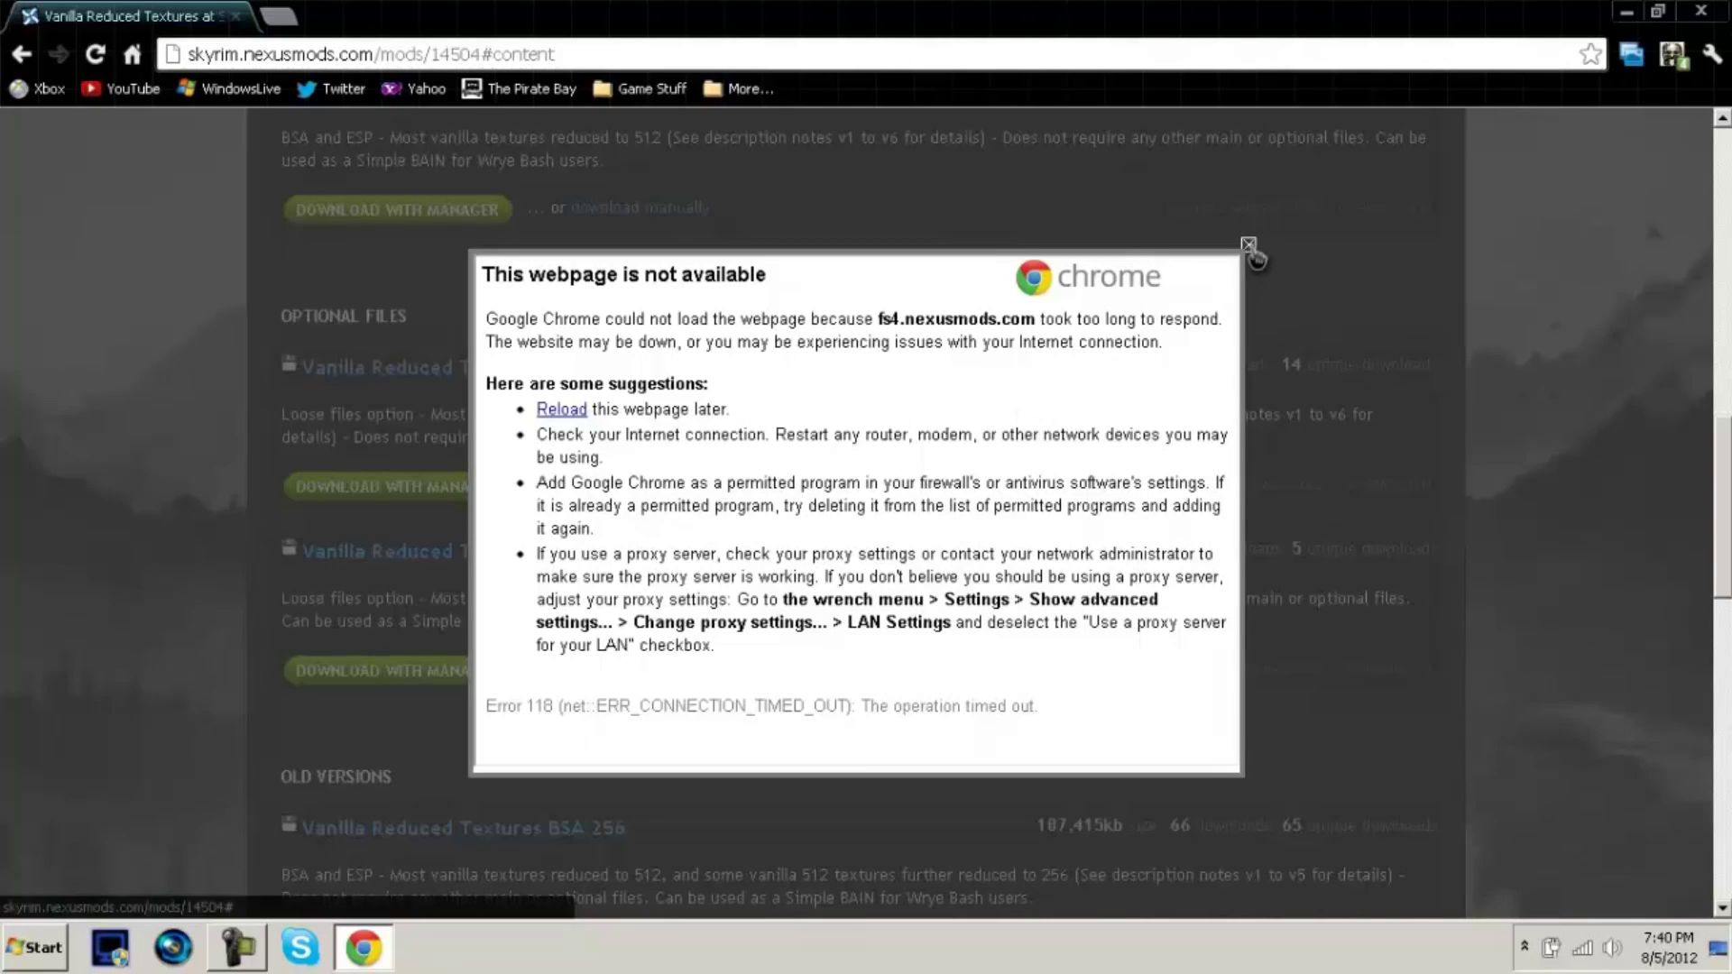
{"action": "left_click", "coordinate": [1250, 246]}
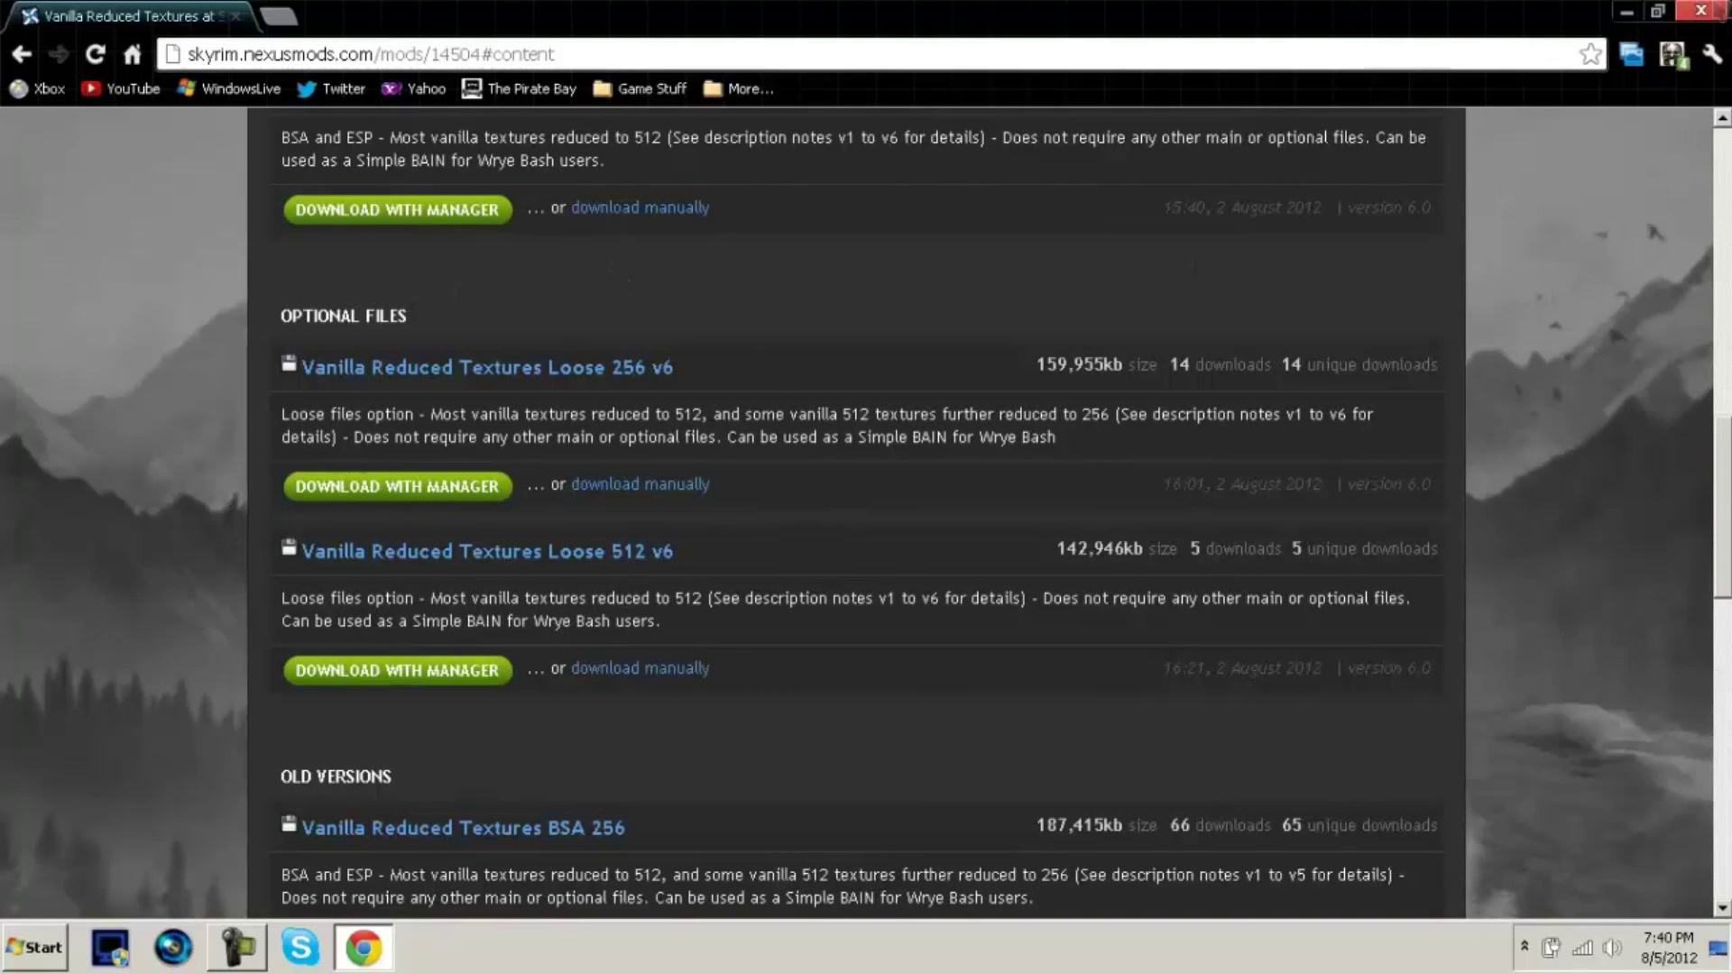
{"action": "left_click", "coordinate": [1700, 10]}
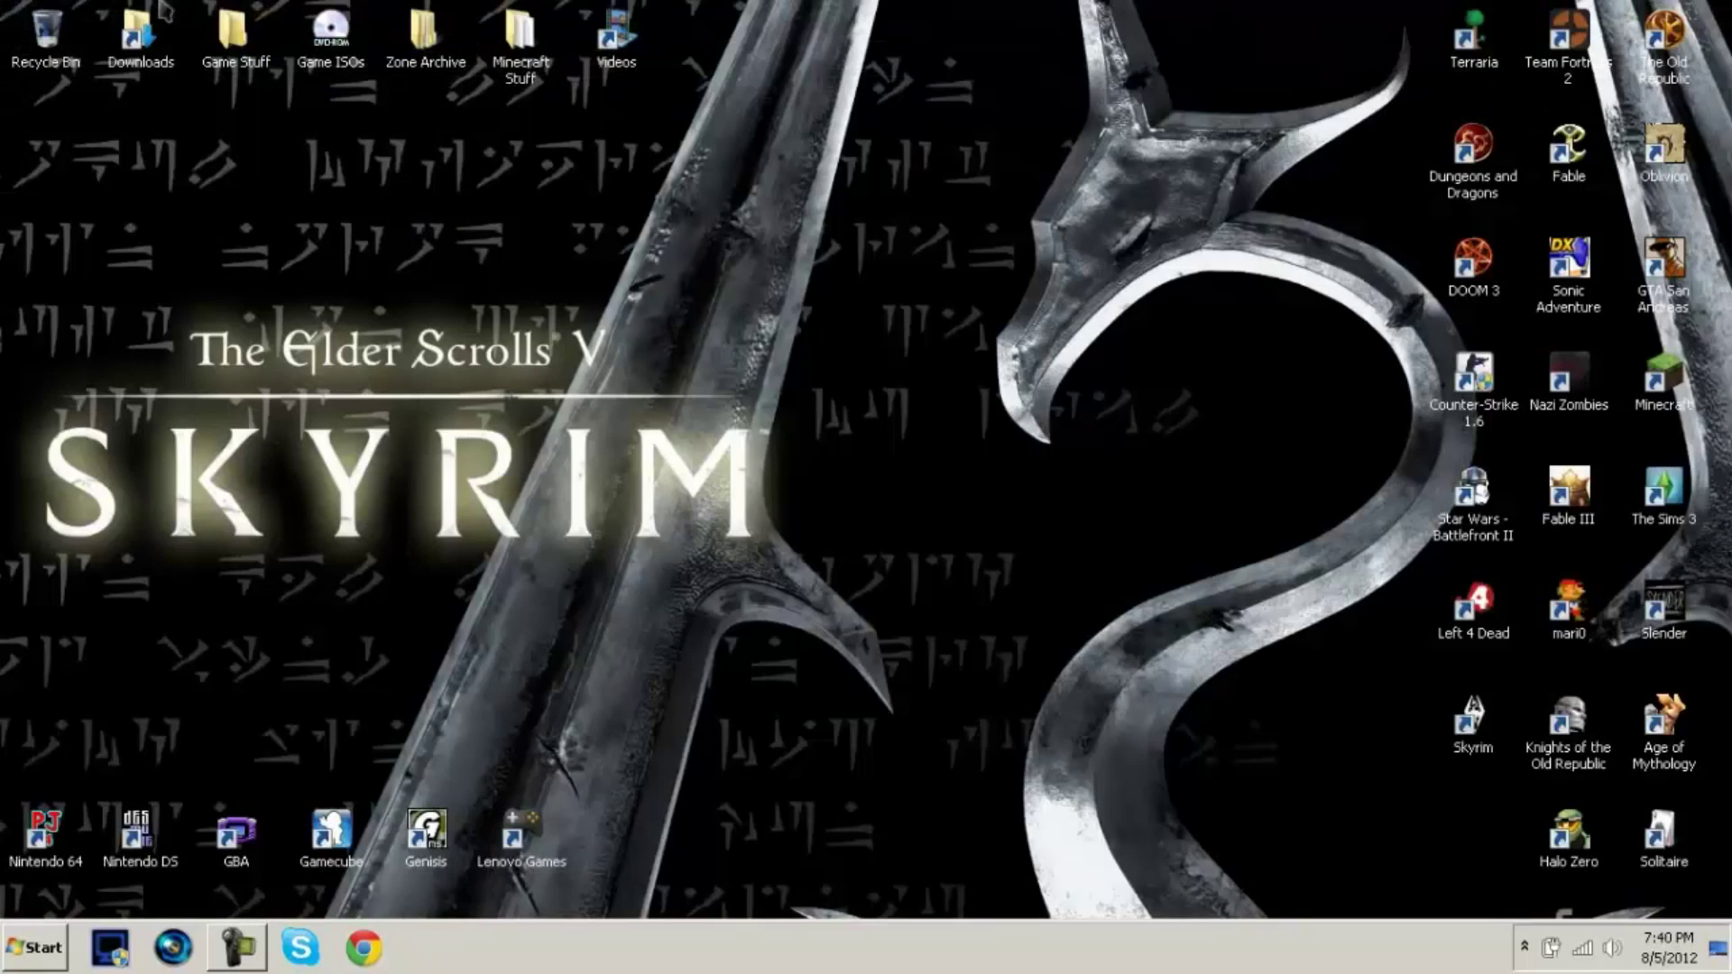
Open the Vanilla_Reduced_Textures_Loose_256_v6-14504-6-0 archive from the Downloads folder and select its textures folder.
{"action": "double_click", "coordinate": [140, 35]}
{"action": "left_click", "coordinate": [565, 270]}
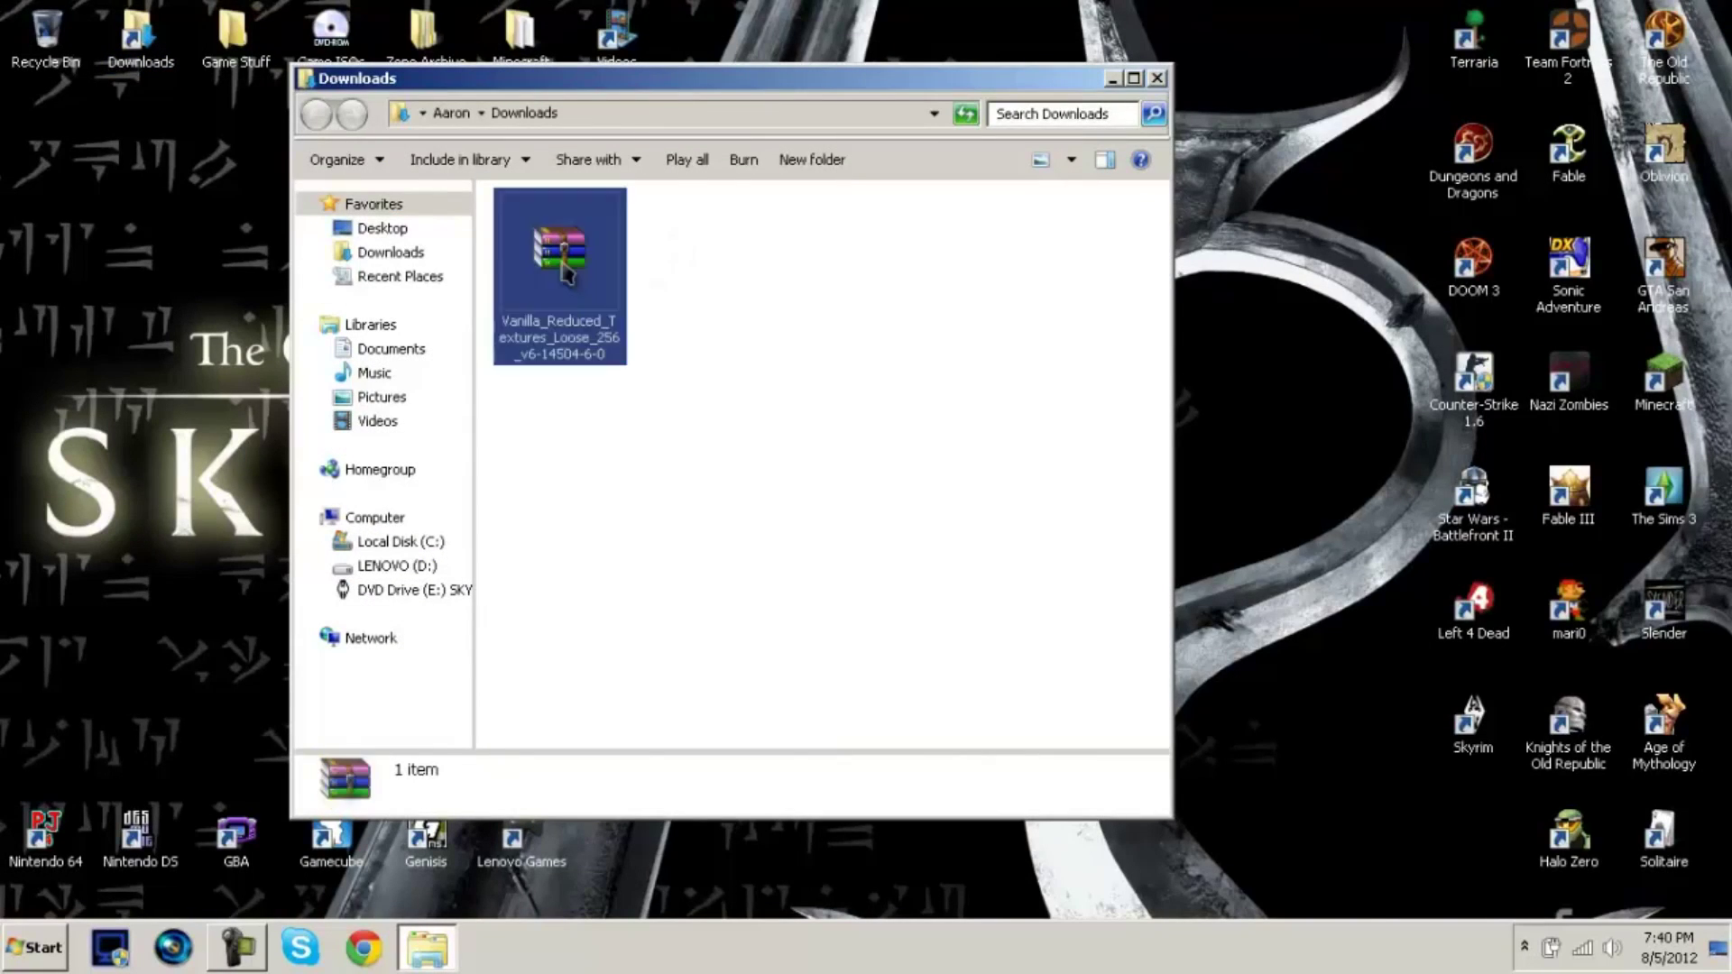
{"action": "double_click", "coordinate": [564, 271]}
{"action": "double_click", "coordinate": [41, 225]}
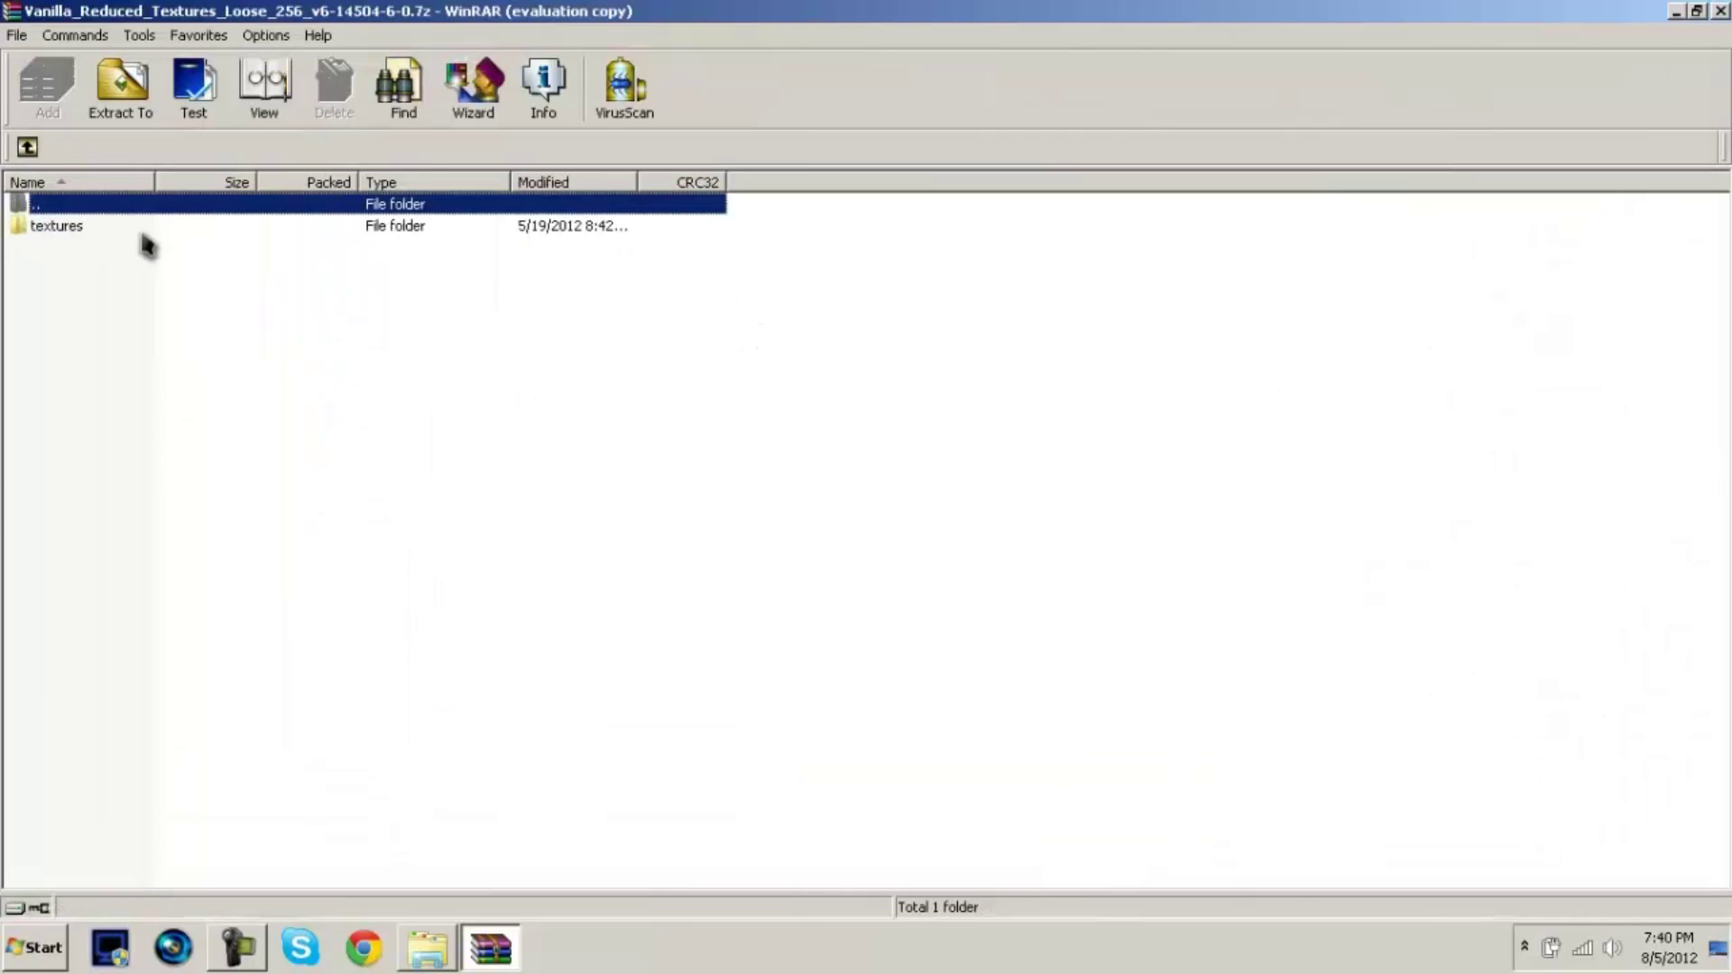
{"action": "left_click", "coordinate": [52, 228]}
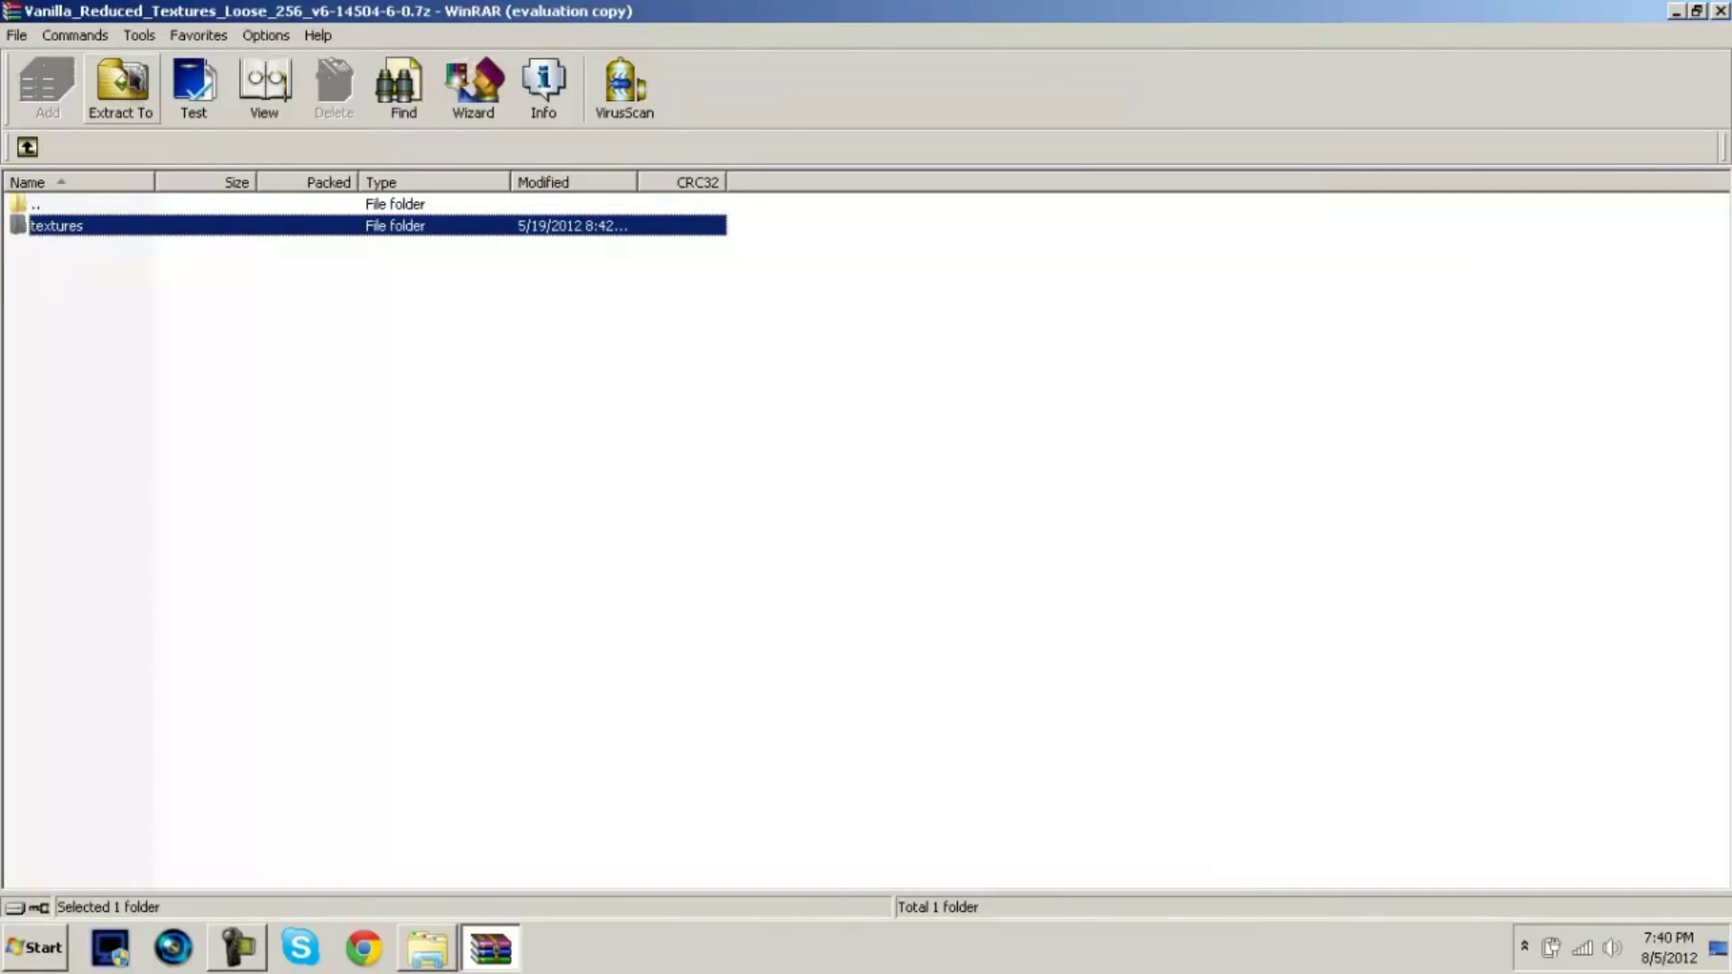
Close the Downloads window and snap the WinRAR archive window to the right half of the screen.
{"action": "left_click_drag", "start_coordinate": [1602, 17], "coordinate": [2, 207]}
{"action": "left_click", "coordinate": [1189, 97]}
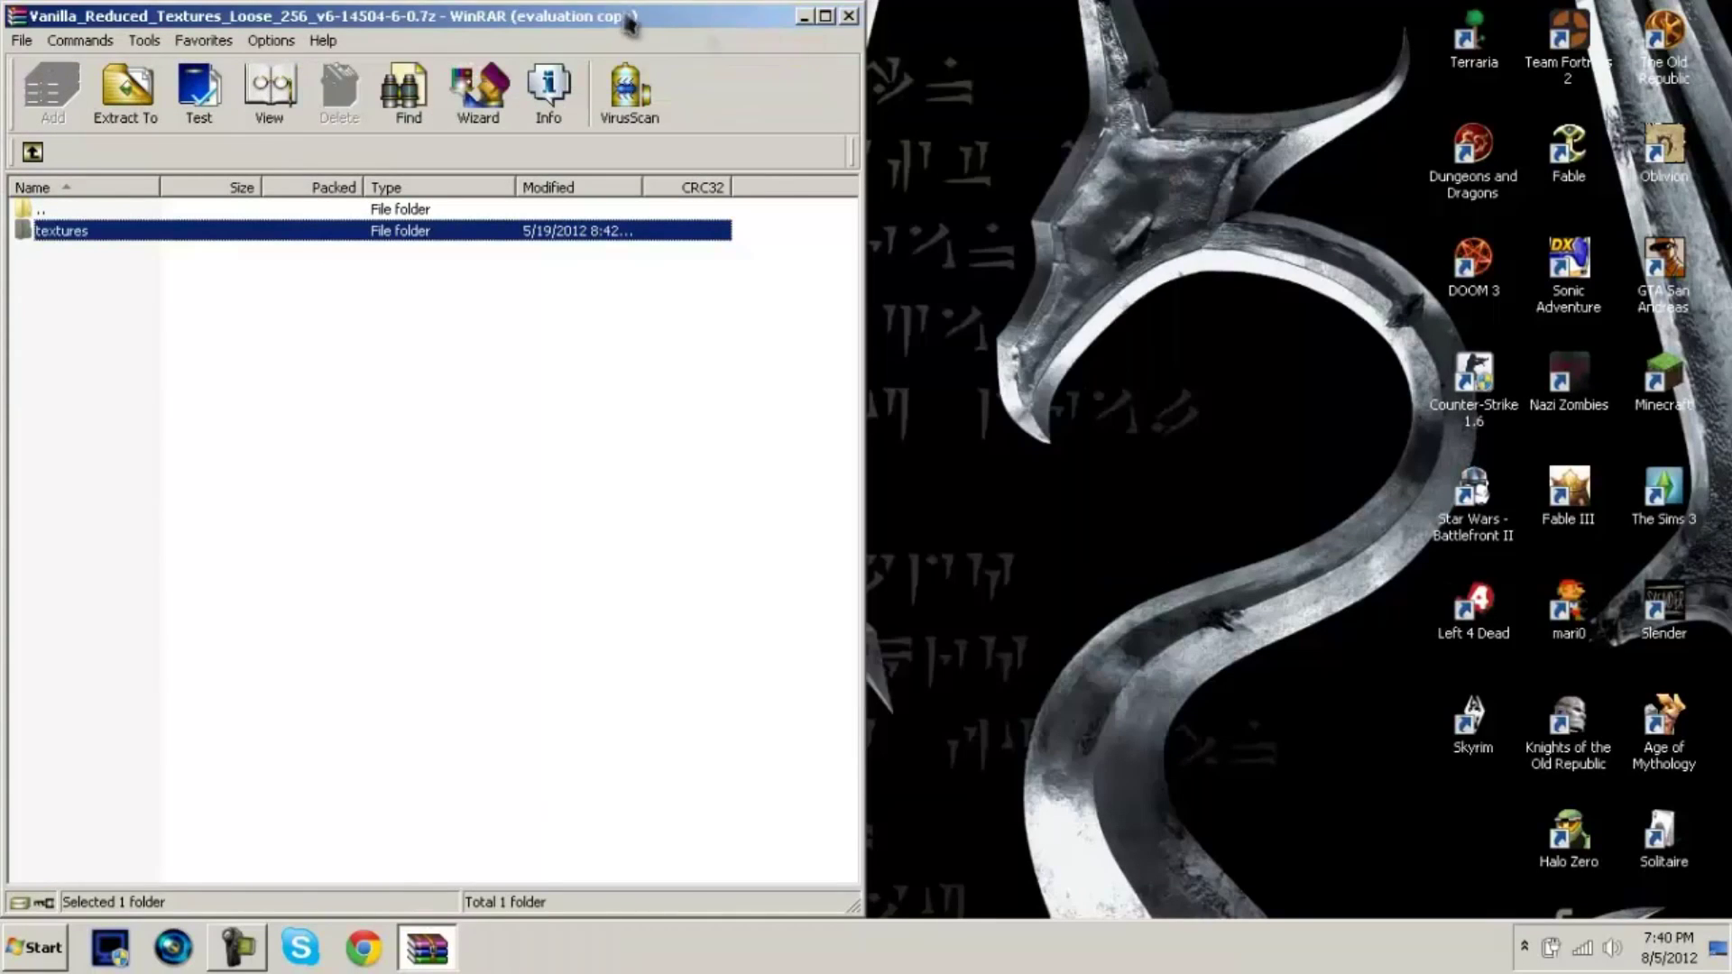
{"action": "left_click_drag", "start_coordinate": [629, 21], "coordinate": [1730, 27]}
Open a Computer window and snap it beside the archive, filling the other half of the screen.
{"action": "left_click", "coordinate": [34, 947]}
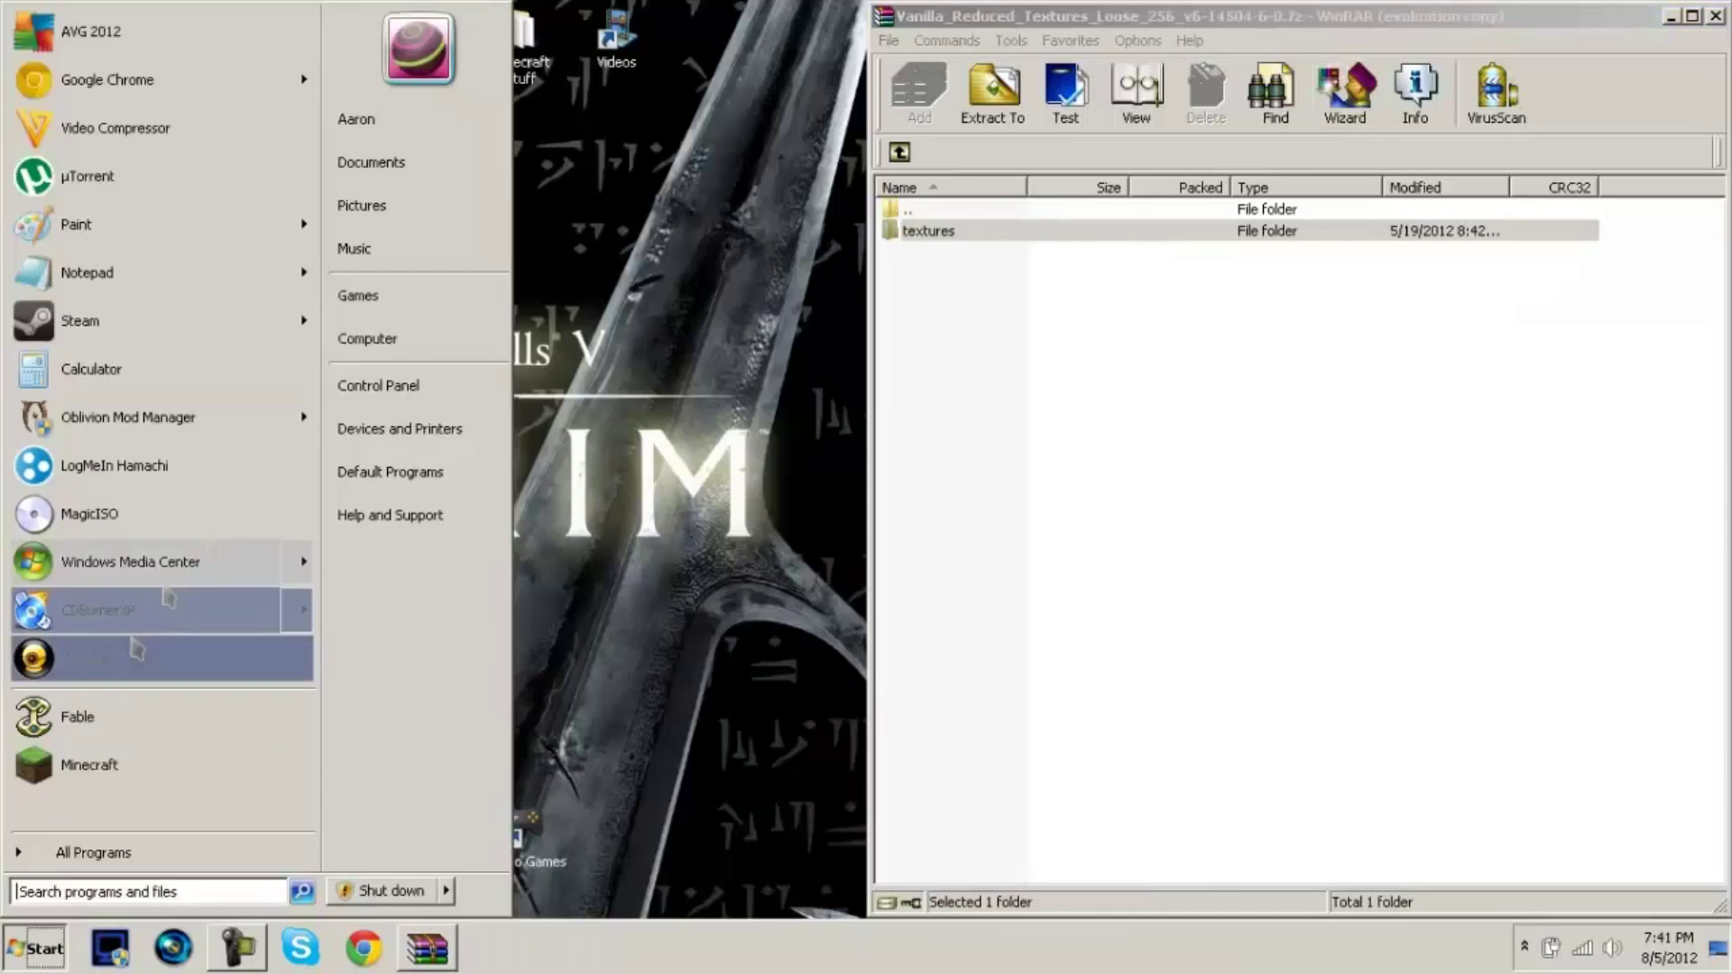
{"action": "left_click", "coordinate": [472, 349]}
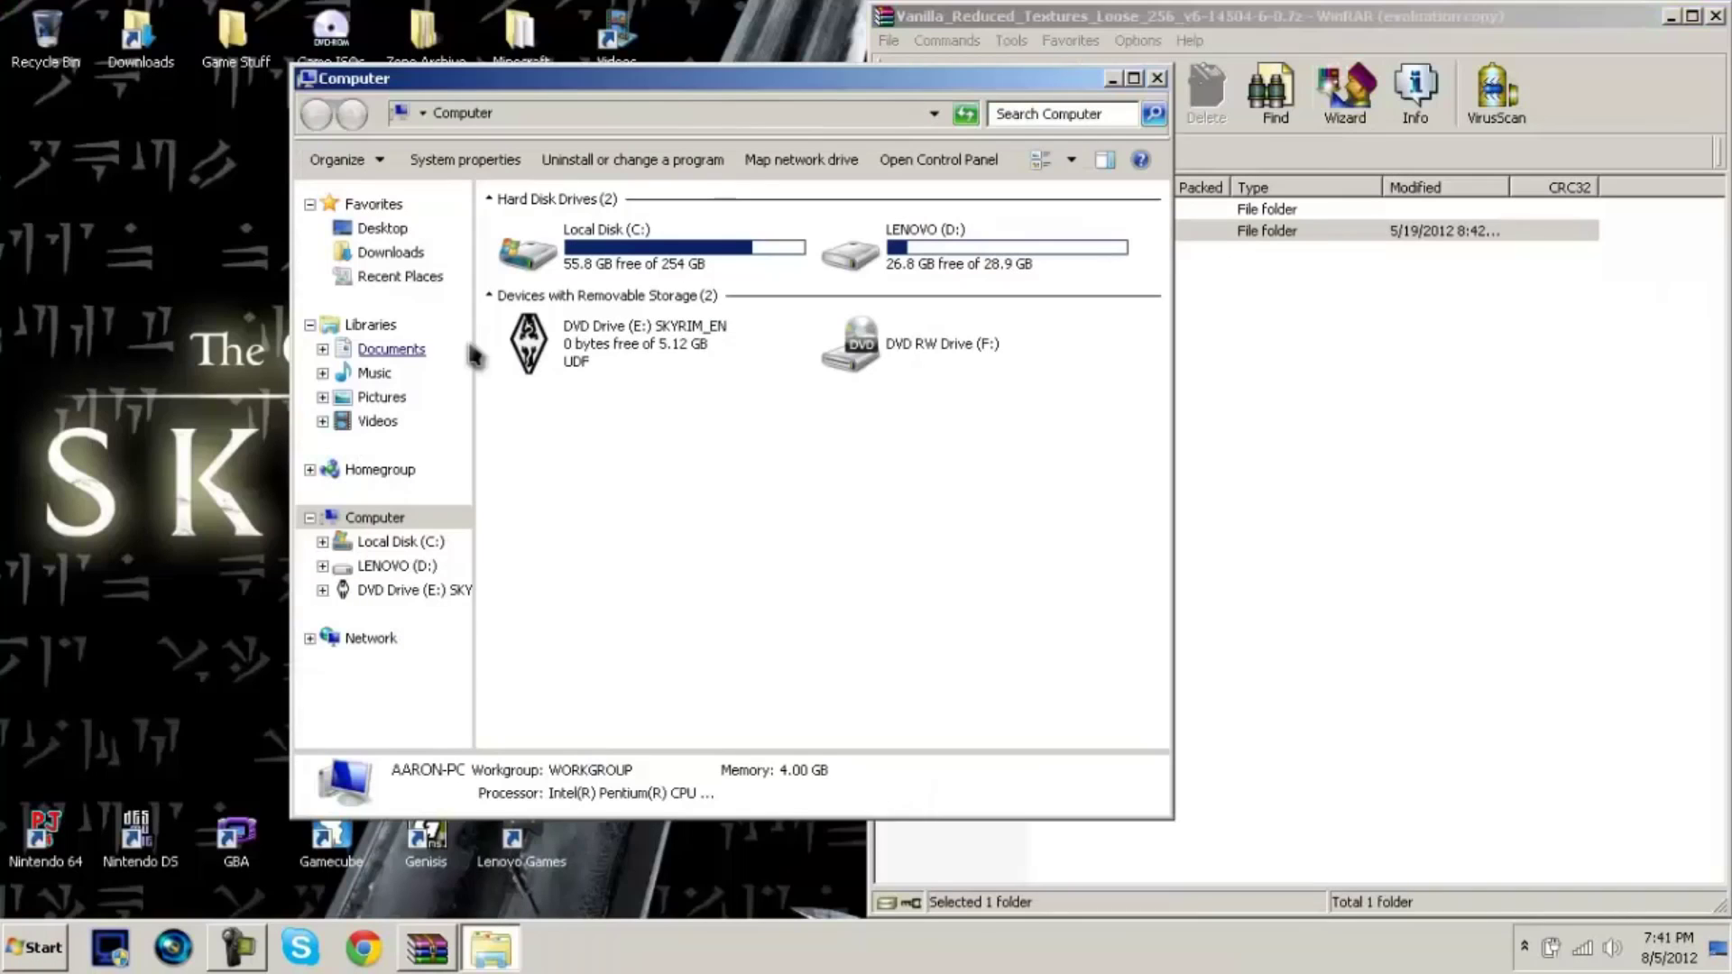
{"action": "left_click_drag", "start_coordinate": [484, 115], "coordinate": [1, 115]}
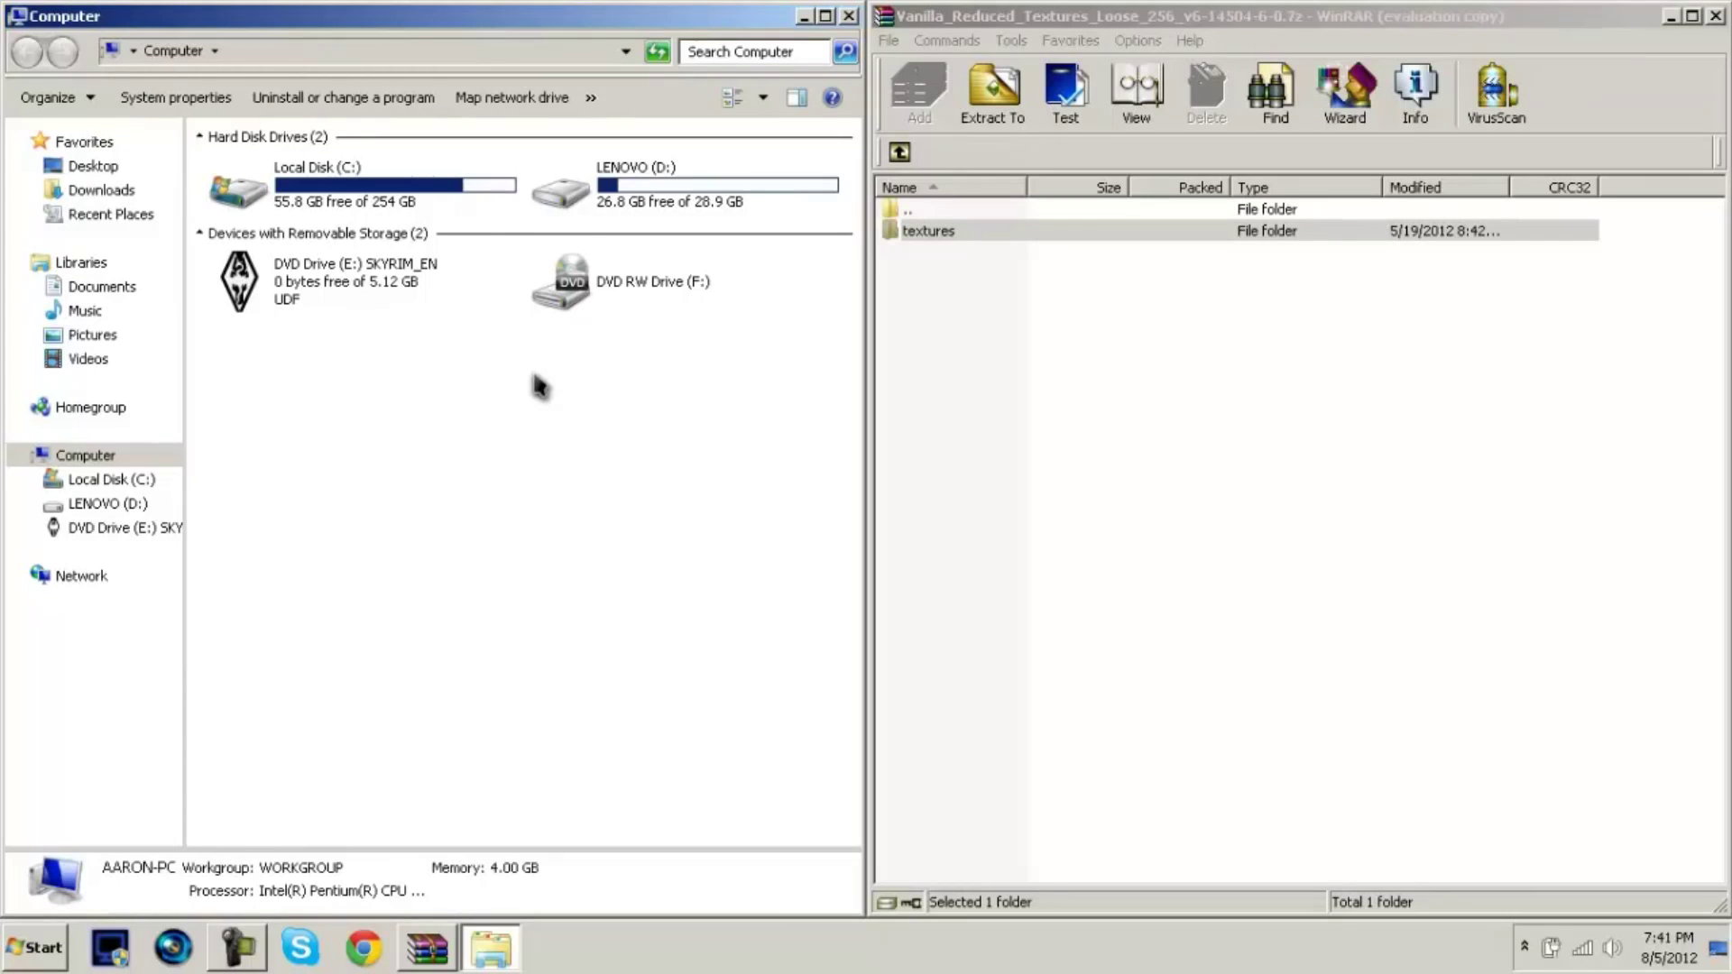
Open Program Files (x86) on Local Disk (C:) and locate the Steam and The Elder Scrolls V Skyrim folders.
{"action": "double_click", "coordinate": [354, 204]}
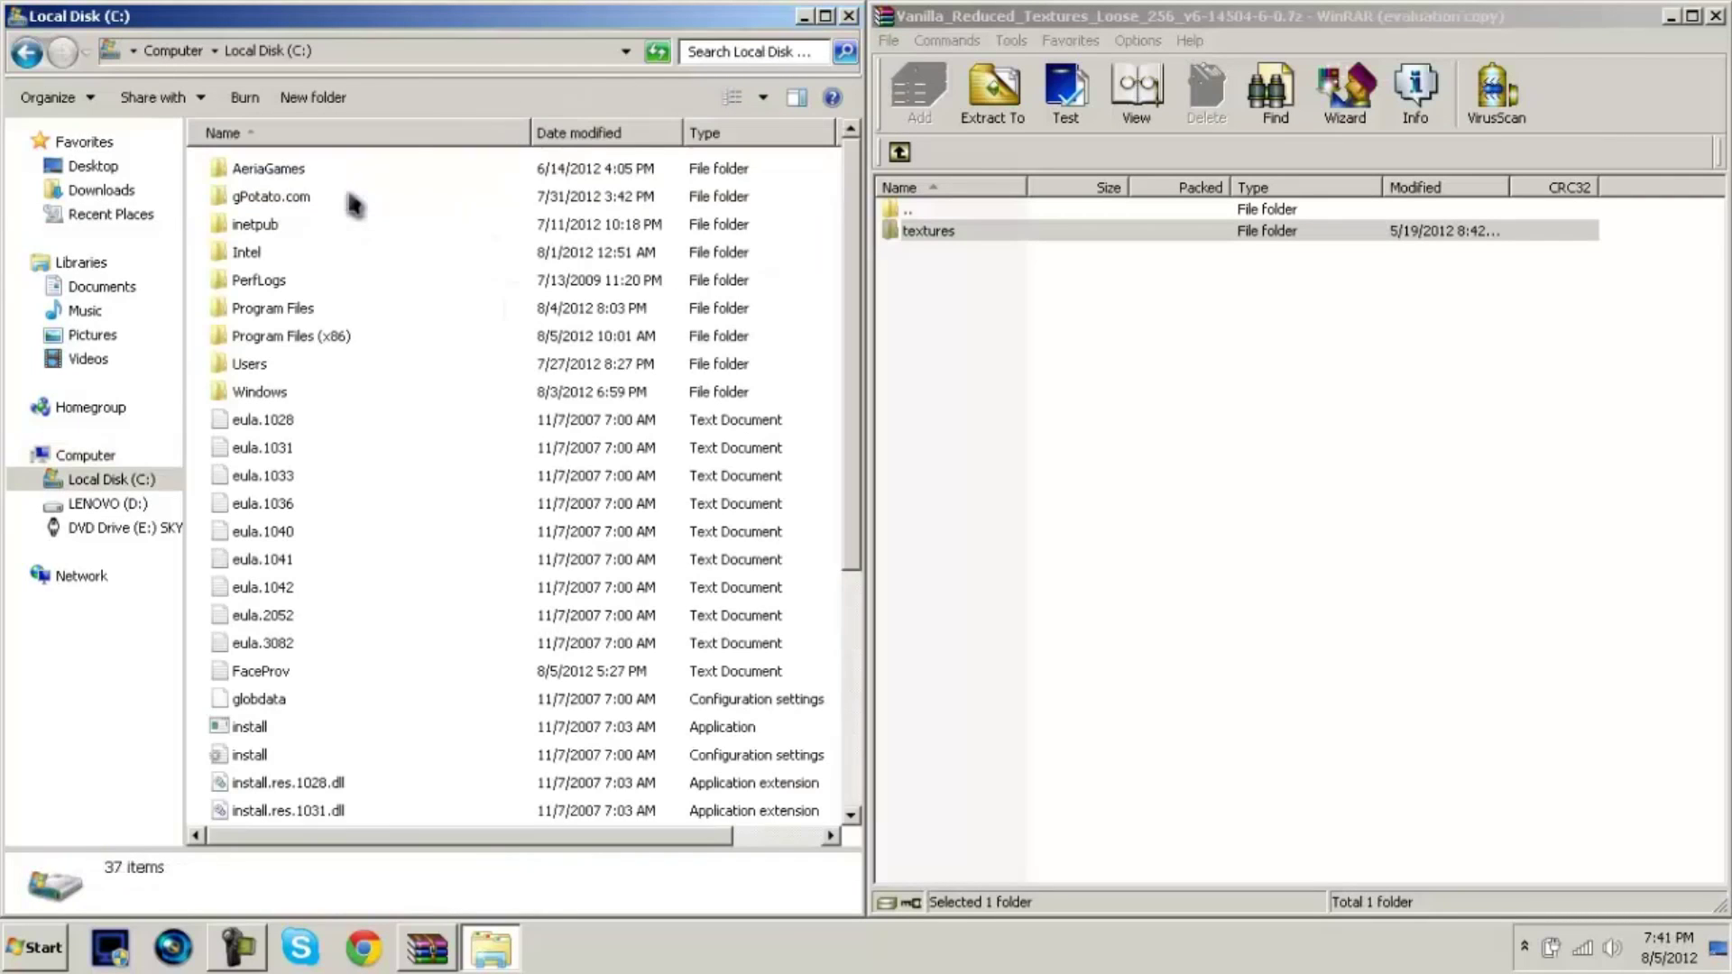
{"action": "double_click", "coordinate": [344, 341]}
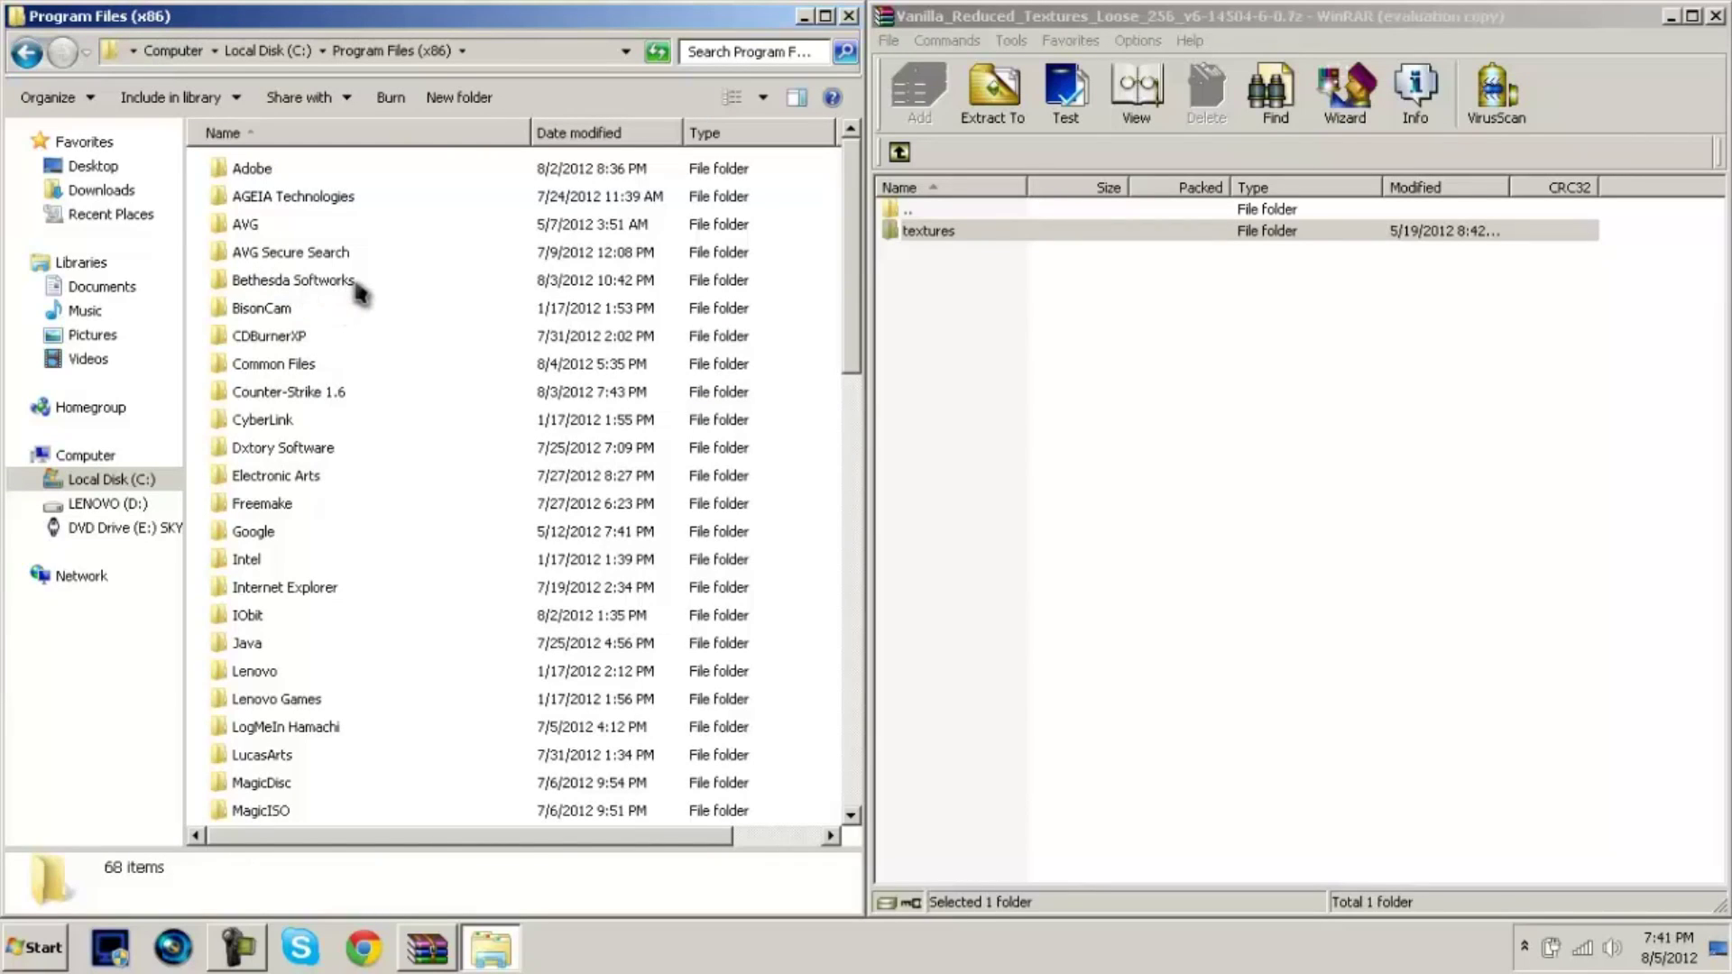
{"action": "left_click_drag", "start_coordinate": [854, 232], "coordinate": [868, 727]}
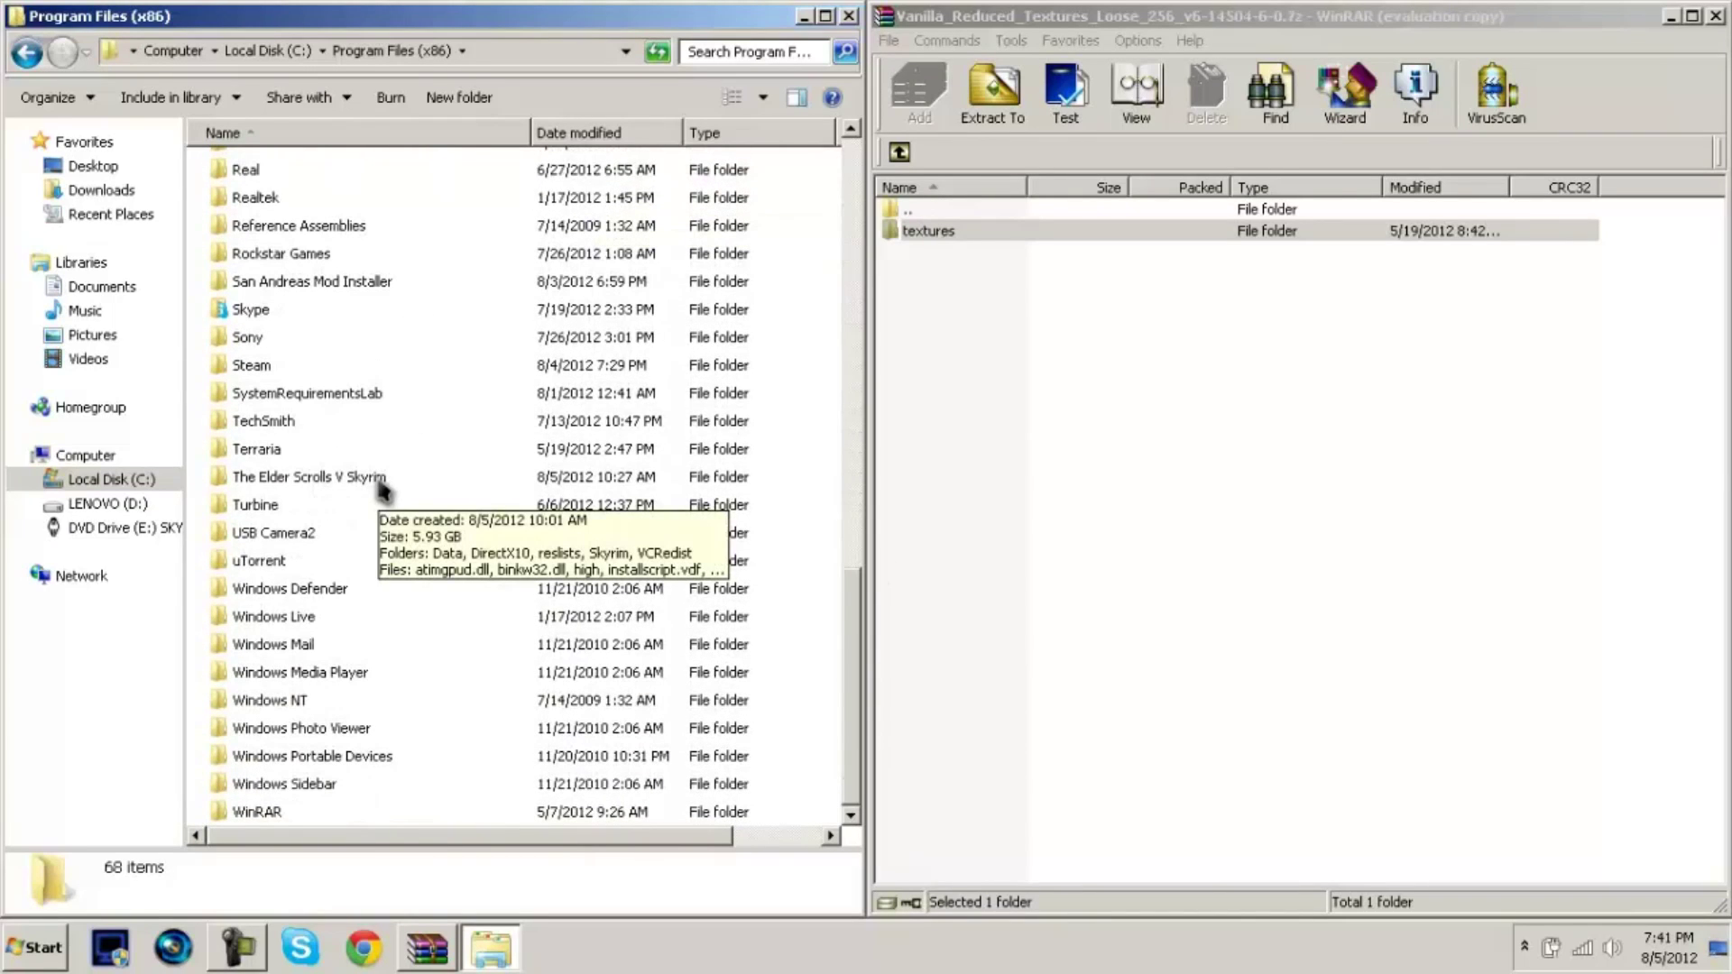
Browse the Steam folder down to steamapps\common to show where Steam games are installed.
{"action": "double_click", "coordinate": [251, 370]}
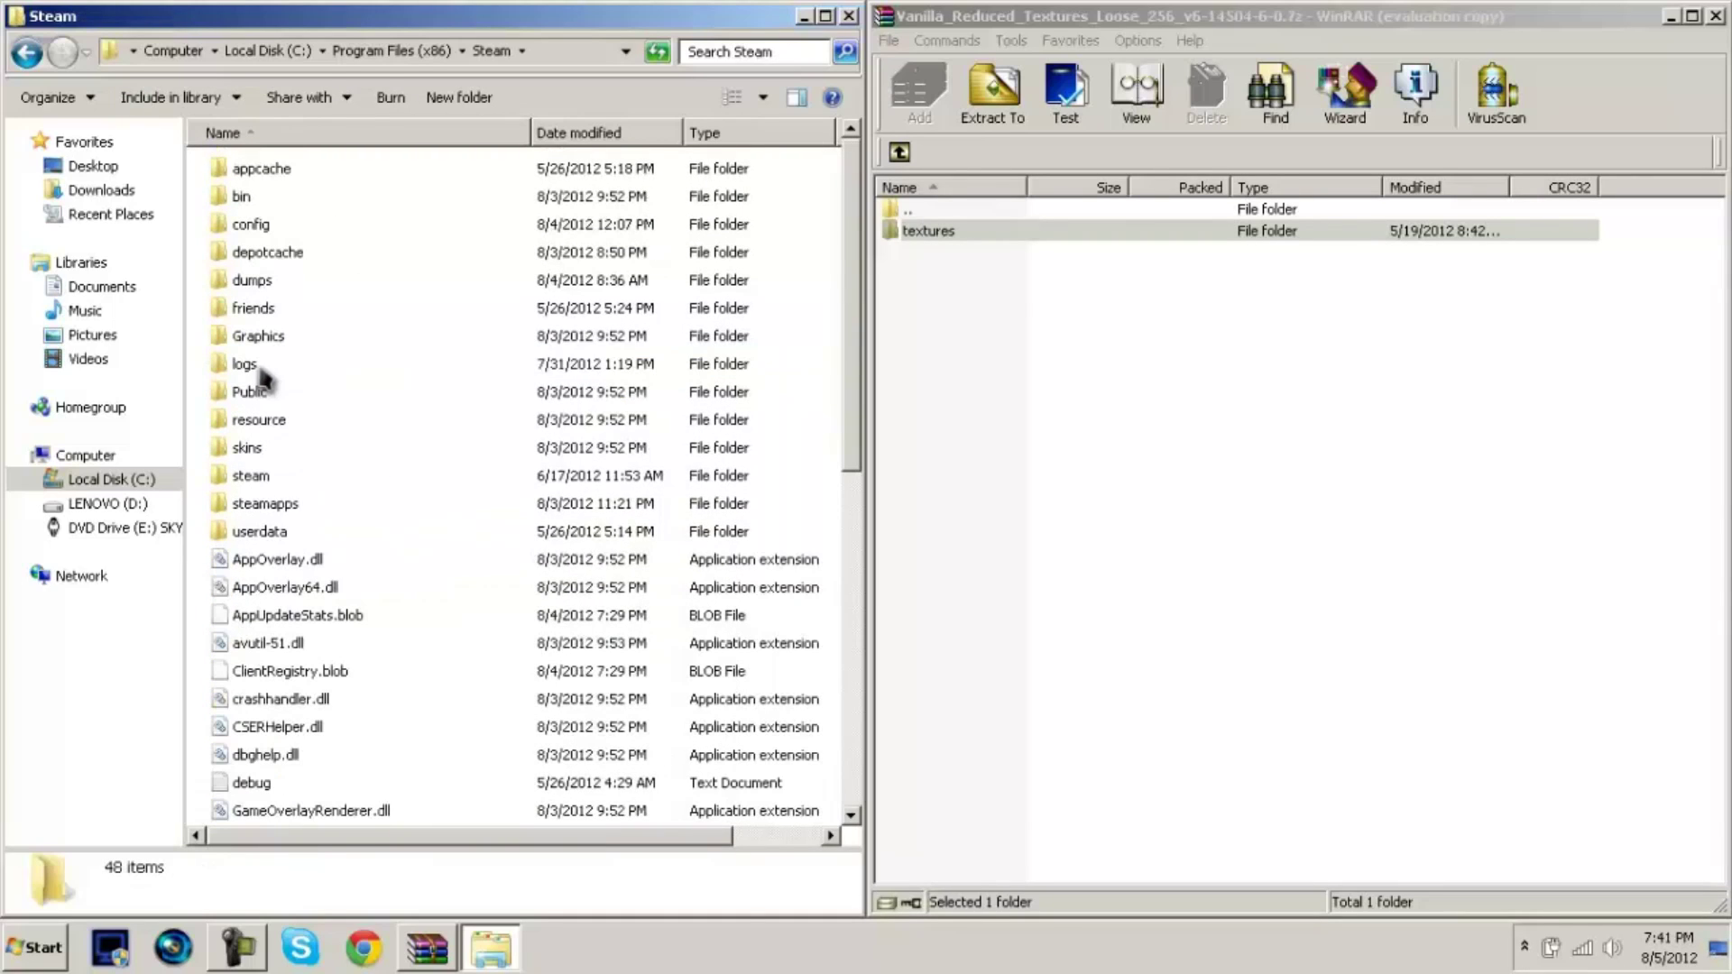
{"action": "left_click", "coordinate": [279, 511]}
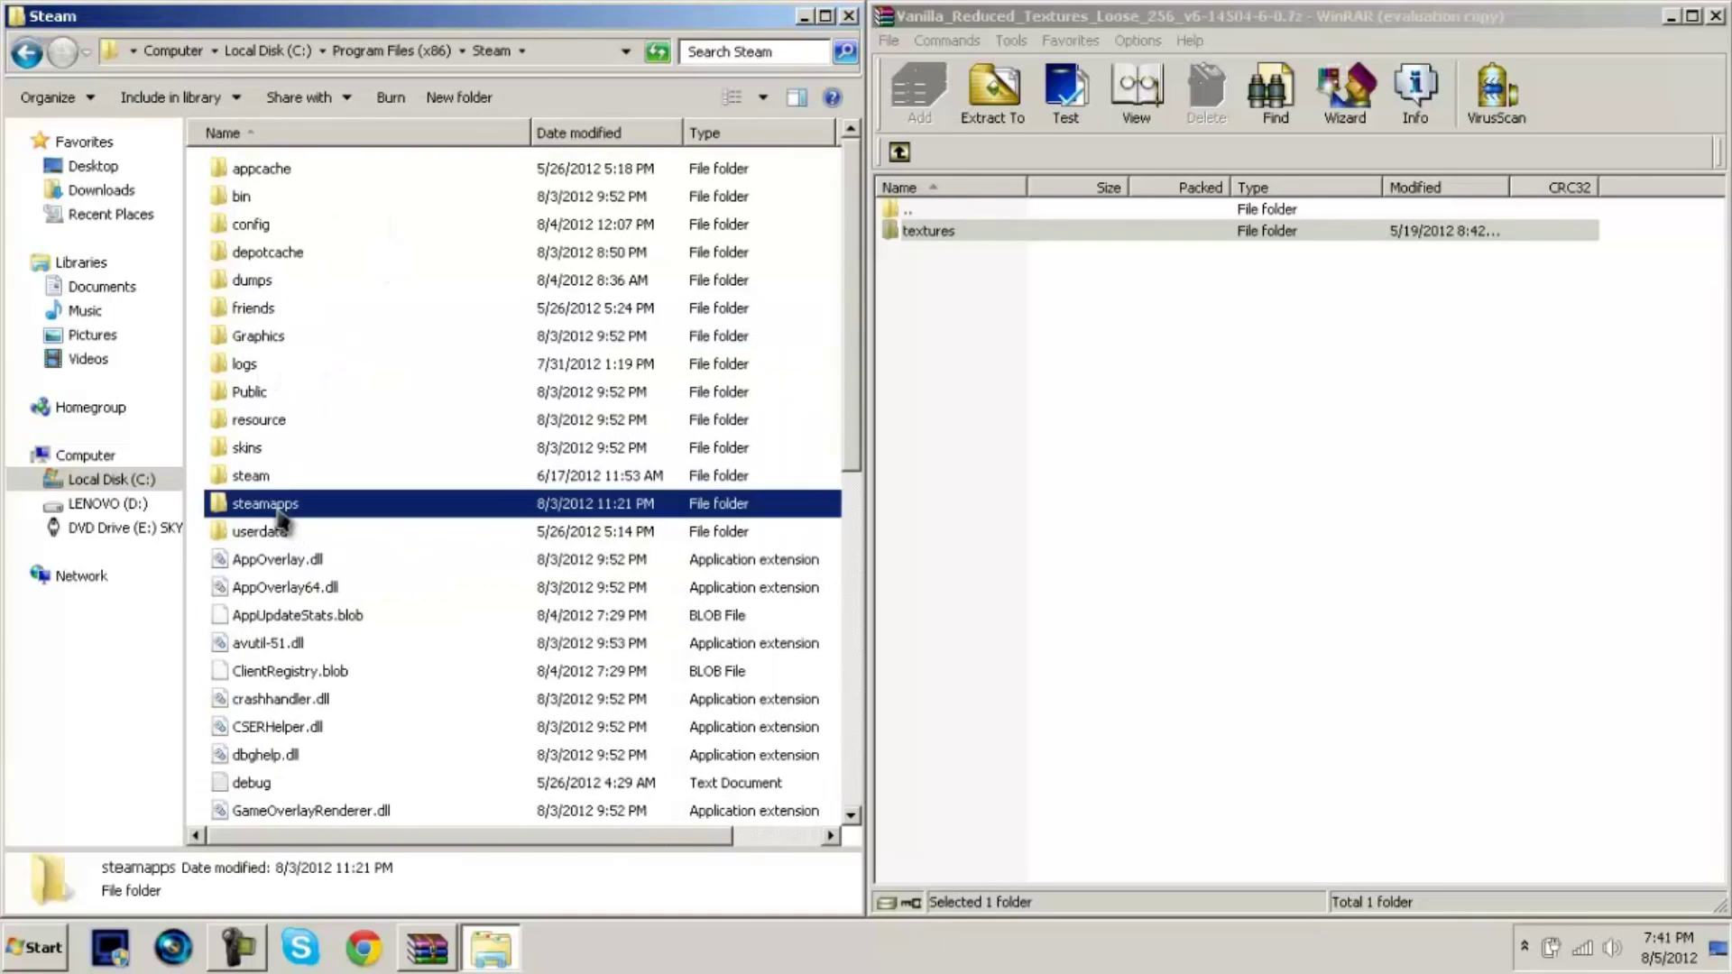
{"action": "double_click", "coordinate": [280, 516]}
{"action": "double_click", "coordinate": [290, 173]}
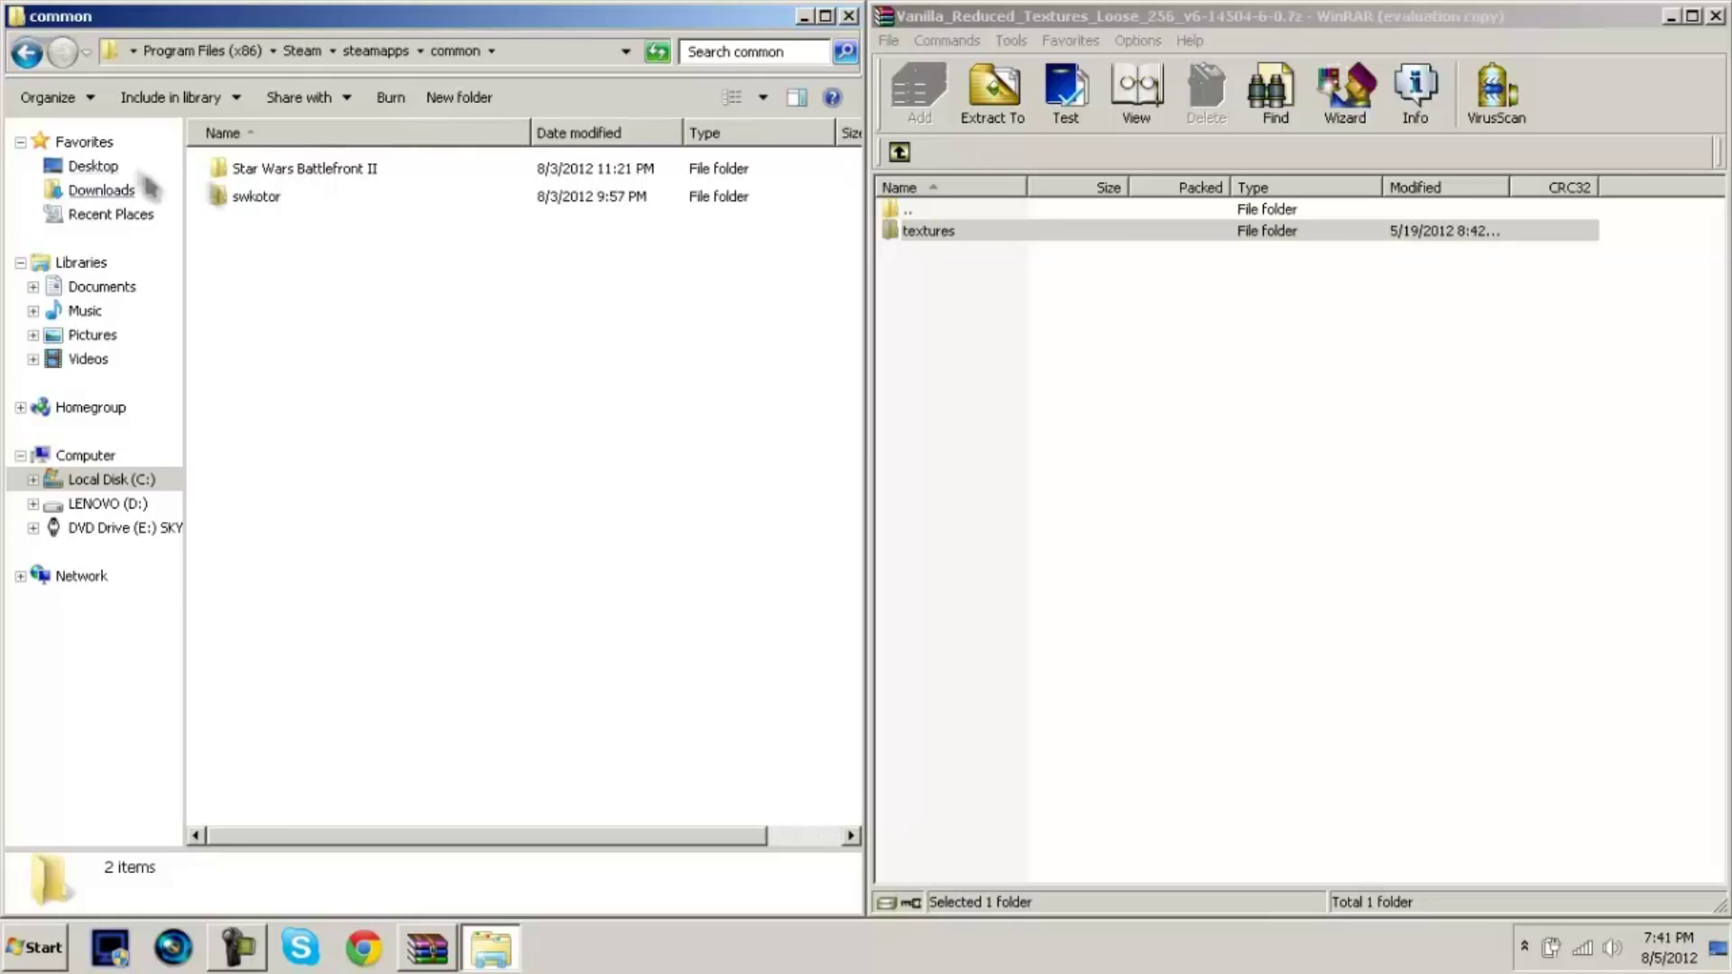
Go back to Program Files (x86) and open the Data folder inside The Elder Scrolls V Skyrim.
{"action": "left_click", "coordinate": [26, 54]}
{"action": "left_click", "coordinate": [27, 54]}
{"action": "left_click", "coordinate": [26, 54]}
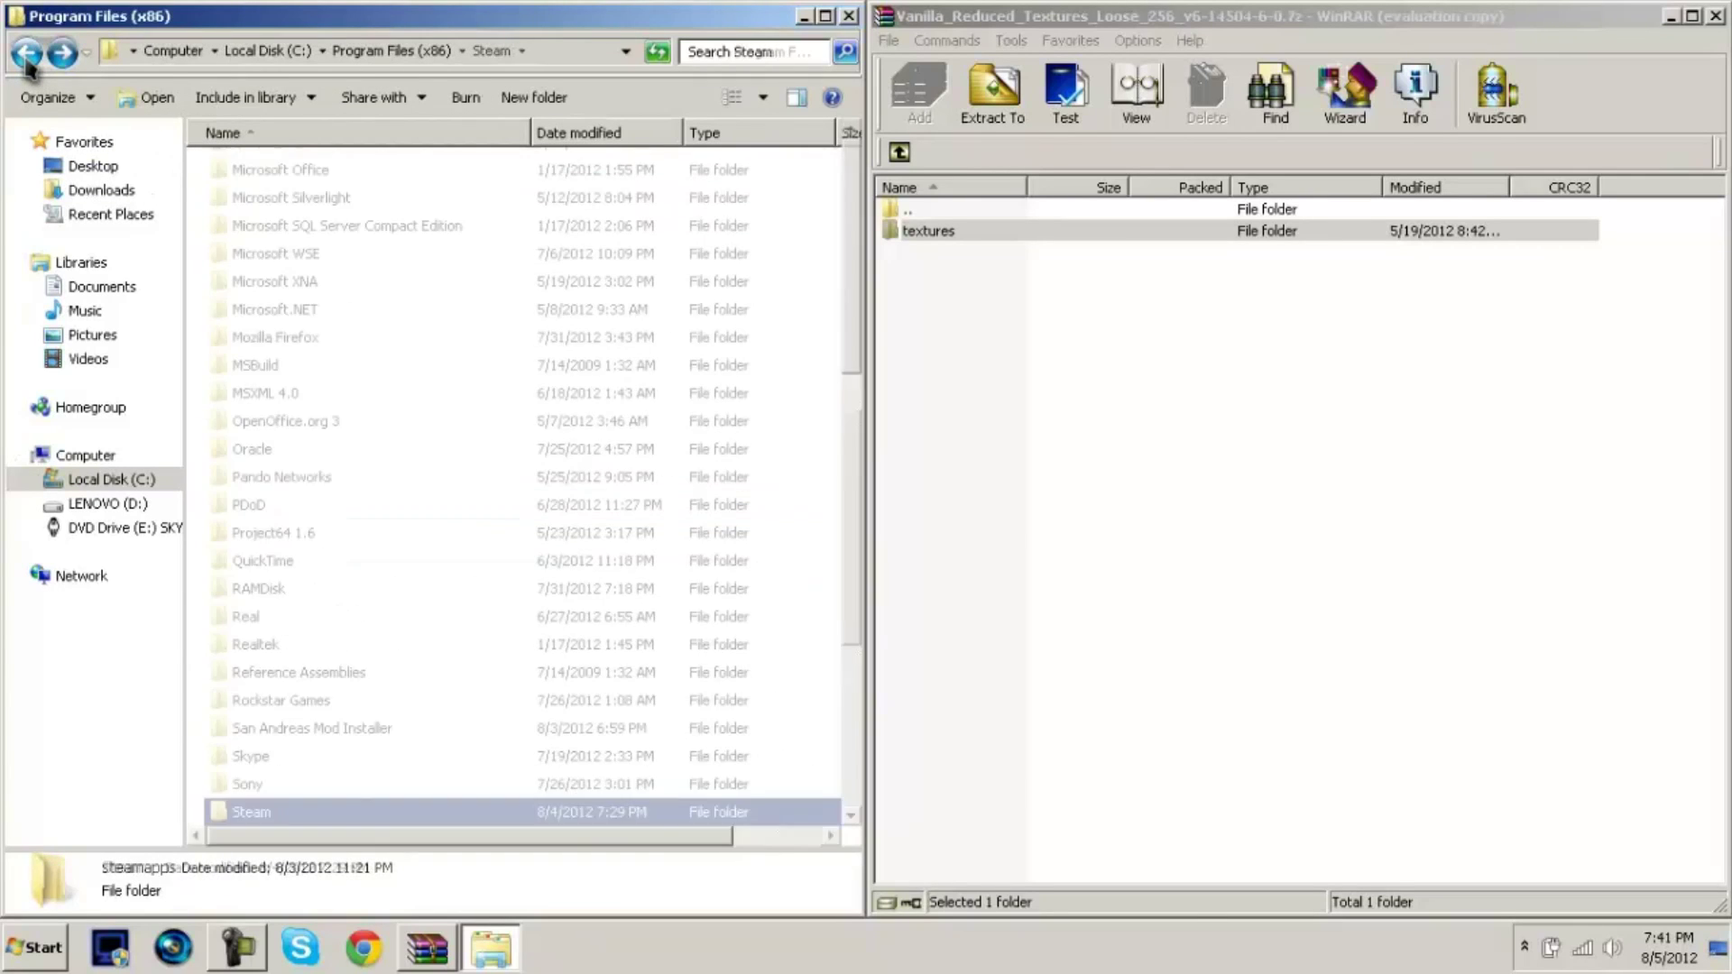
{"action": "left_click", "coordinate": [26, 54]}
{"action": "left_click", "coordinate": [61, 54]}
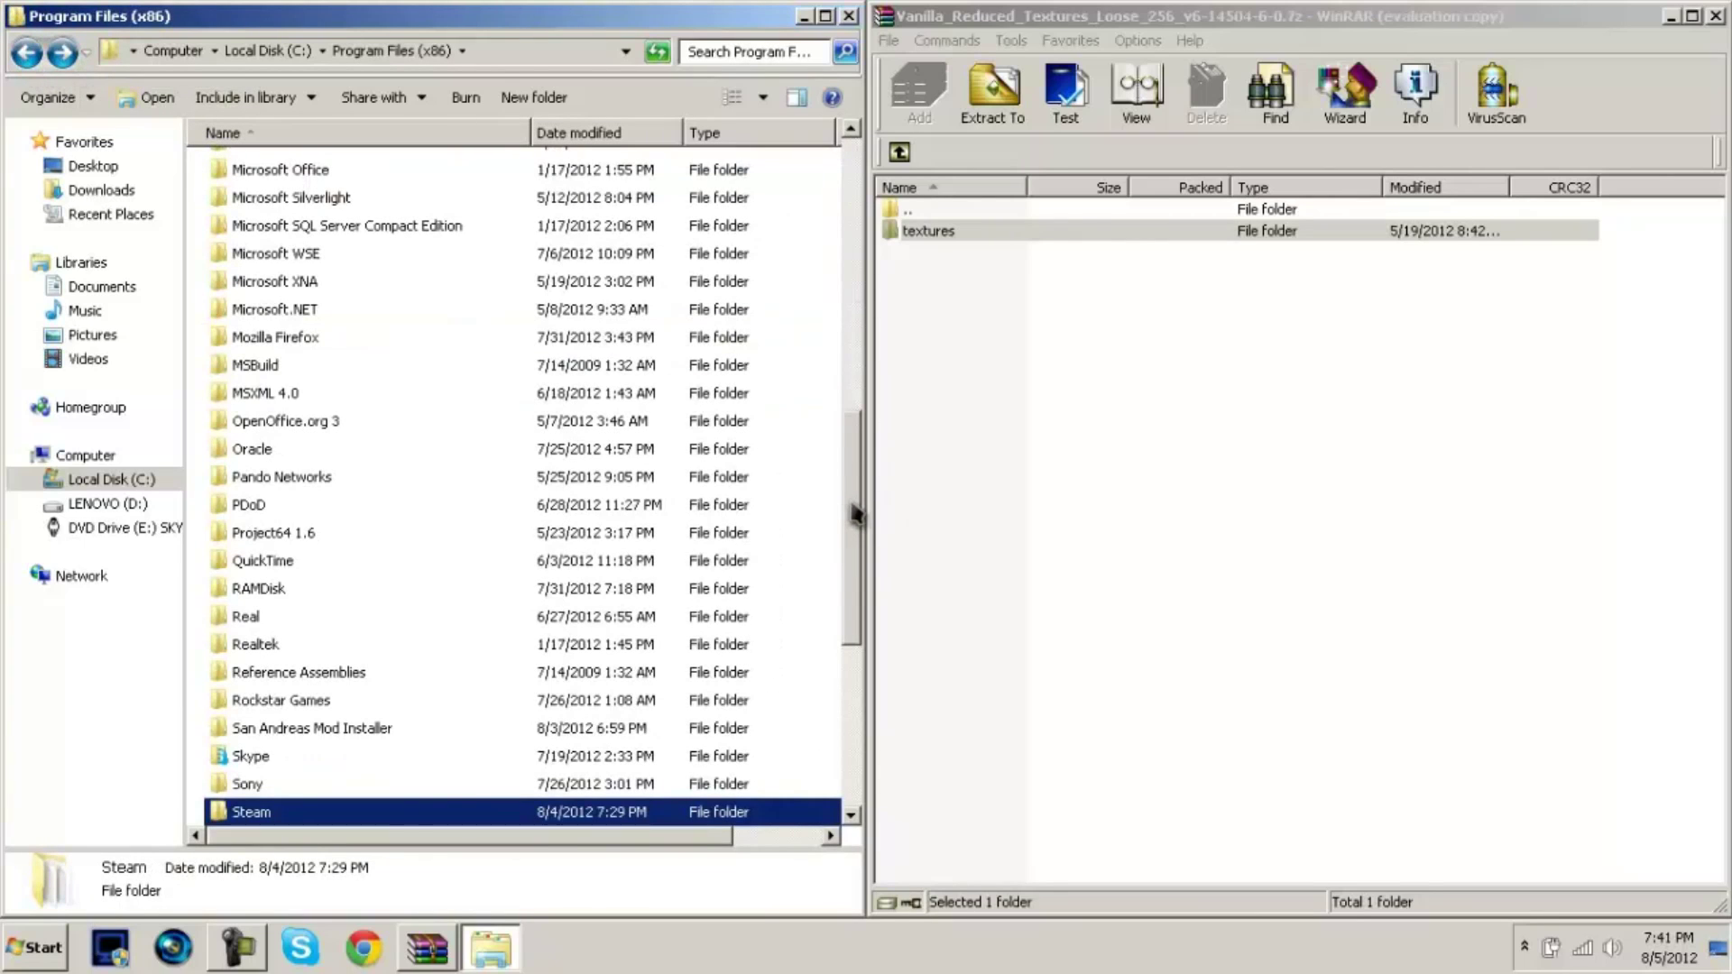
{"action": "scroll", "coordinate": [855, 514], "scroll_direction": "down", "scroll_amount": 5}
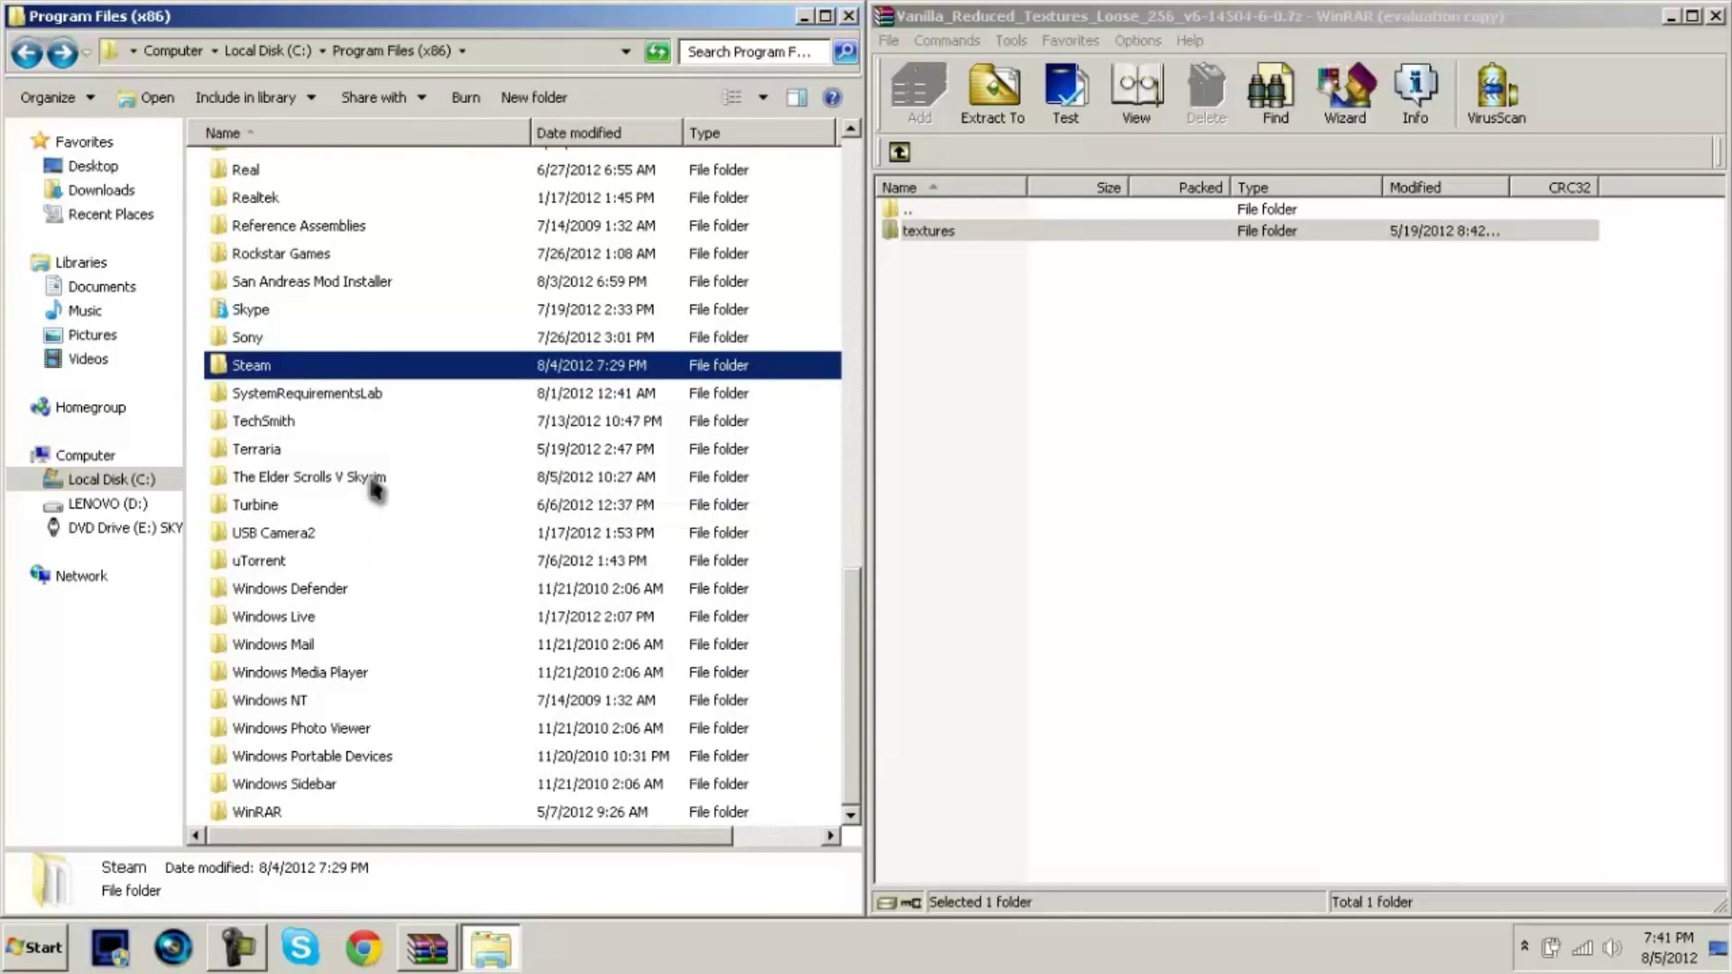
{"action": "double_click", "coordinate": [376, 489]}
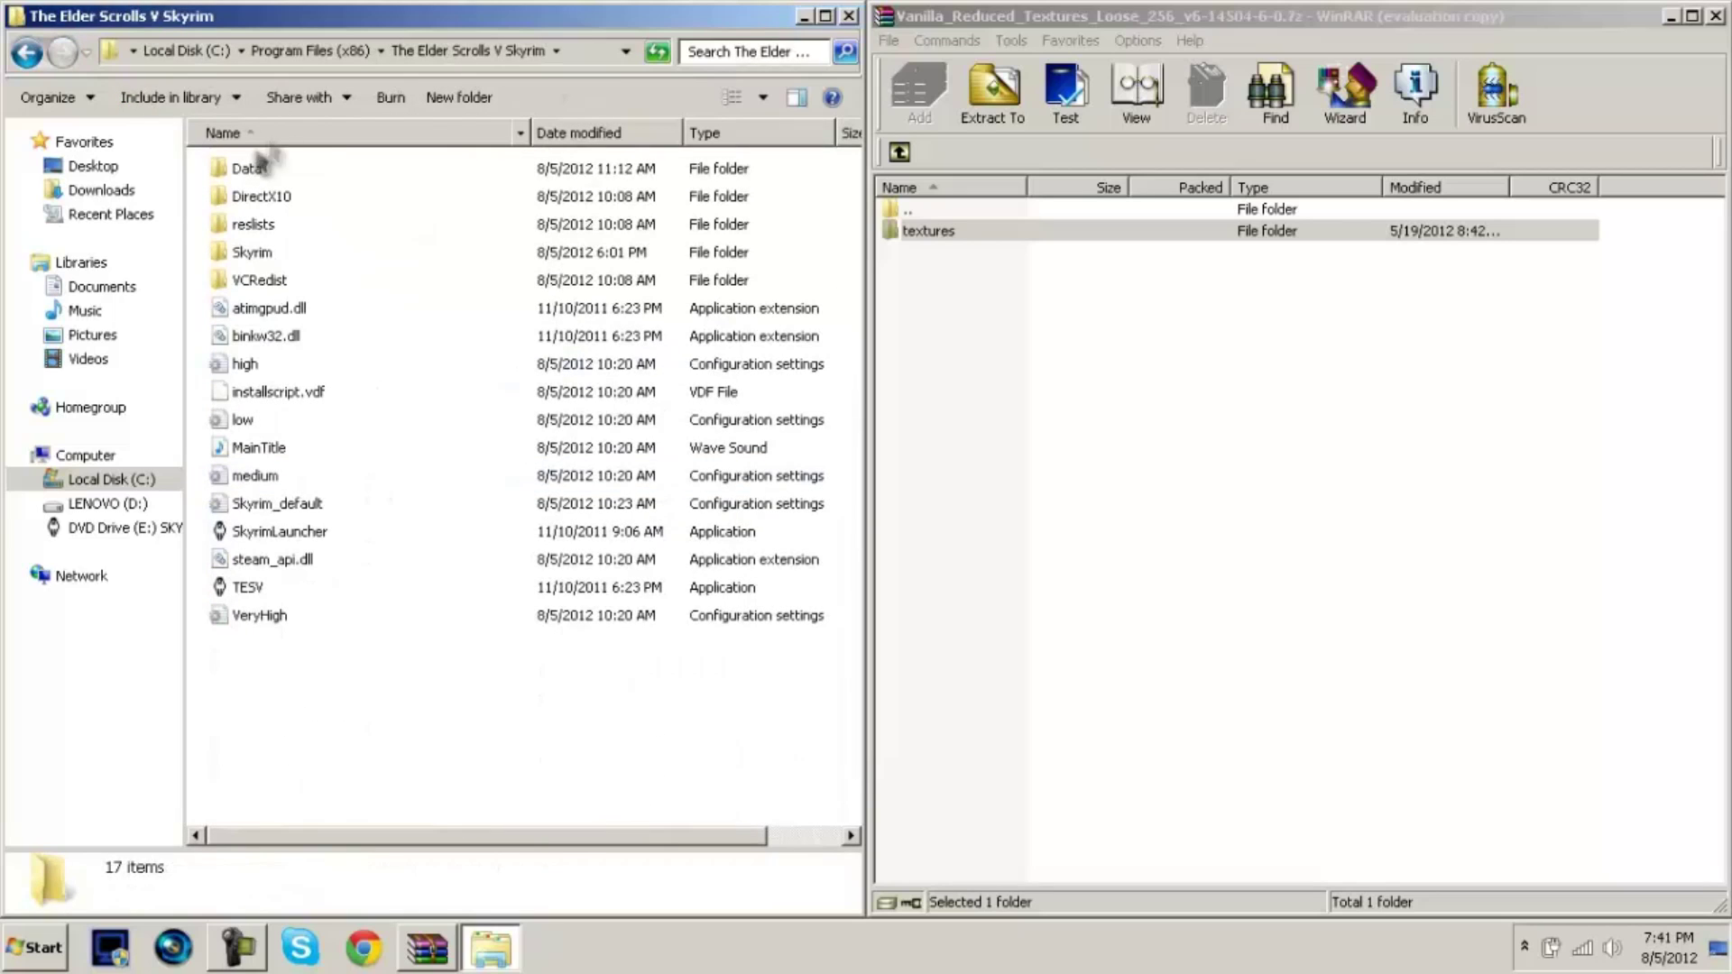
{"action": "double_click", "coordinate": [249, 169]}
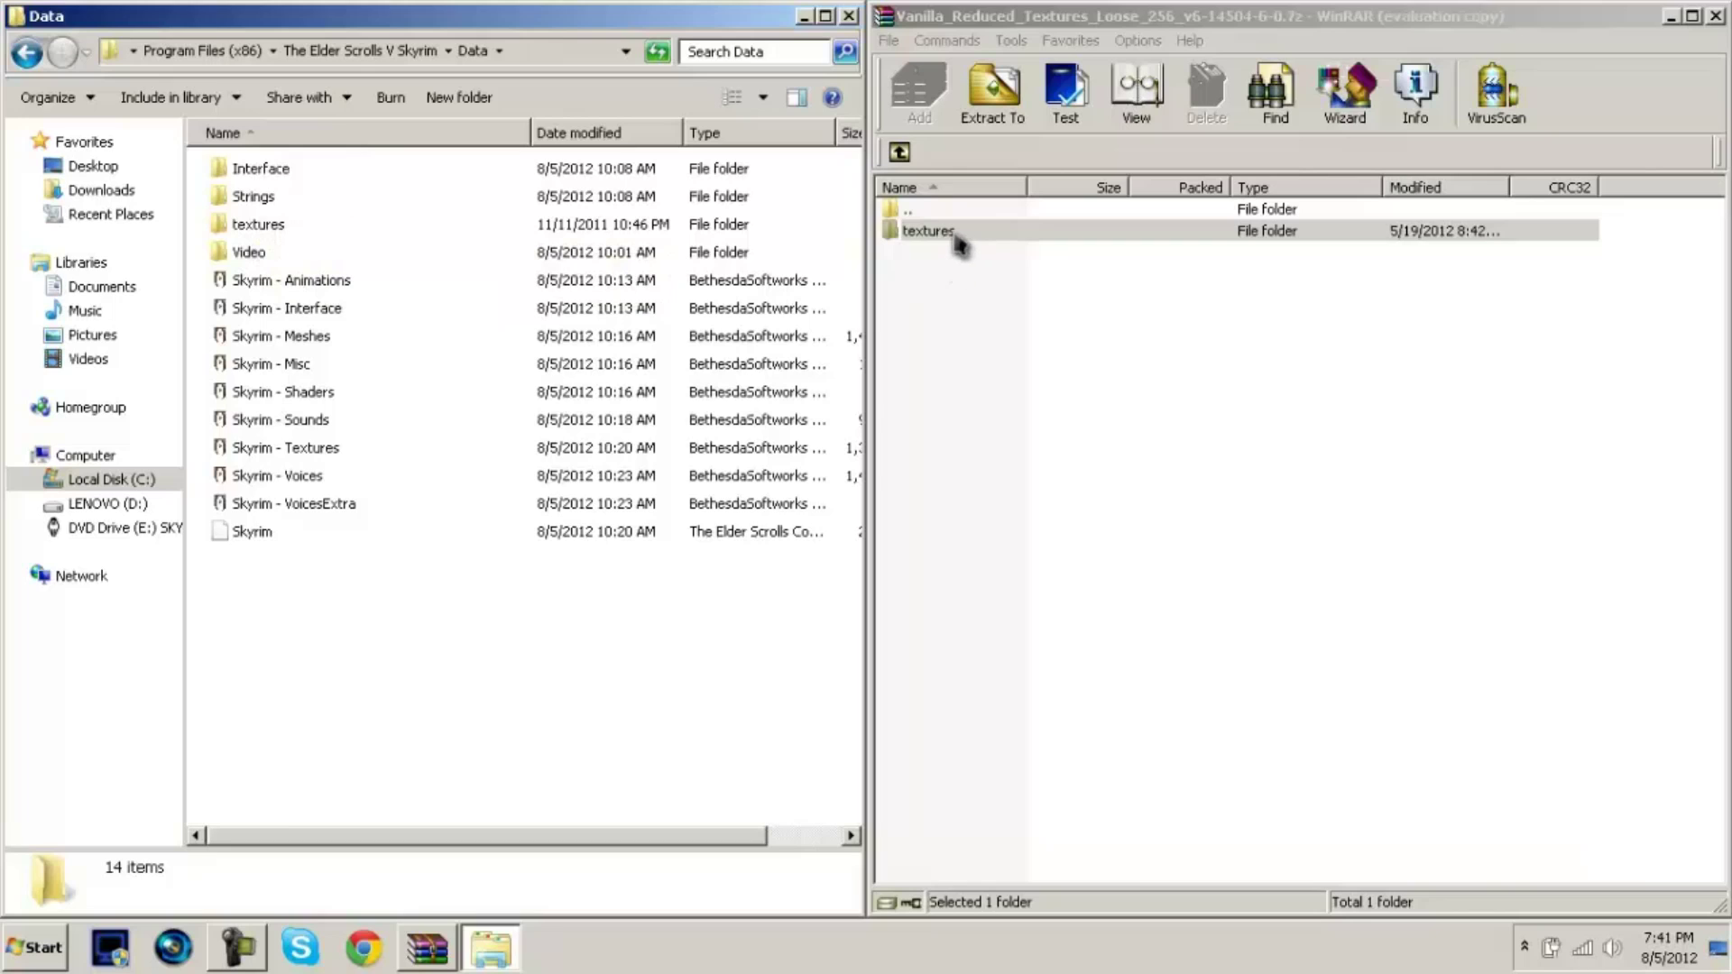
Extract the textures folder from the archive into Data, merging all existing folders and replacing every conflicting file.
{"action": "left_click_drag", "start_coordinate": [950, 241], "coordinate": [475, 609]}
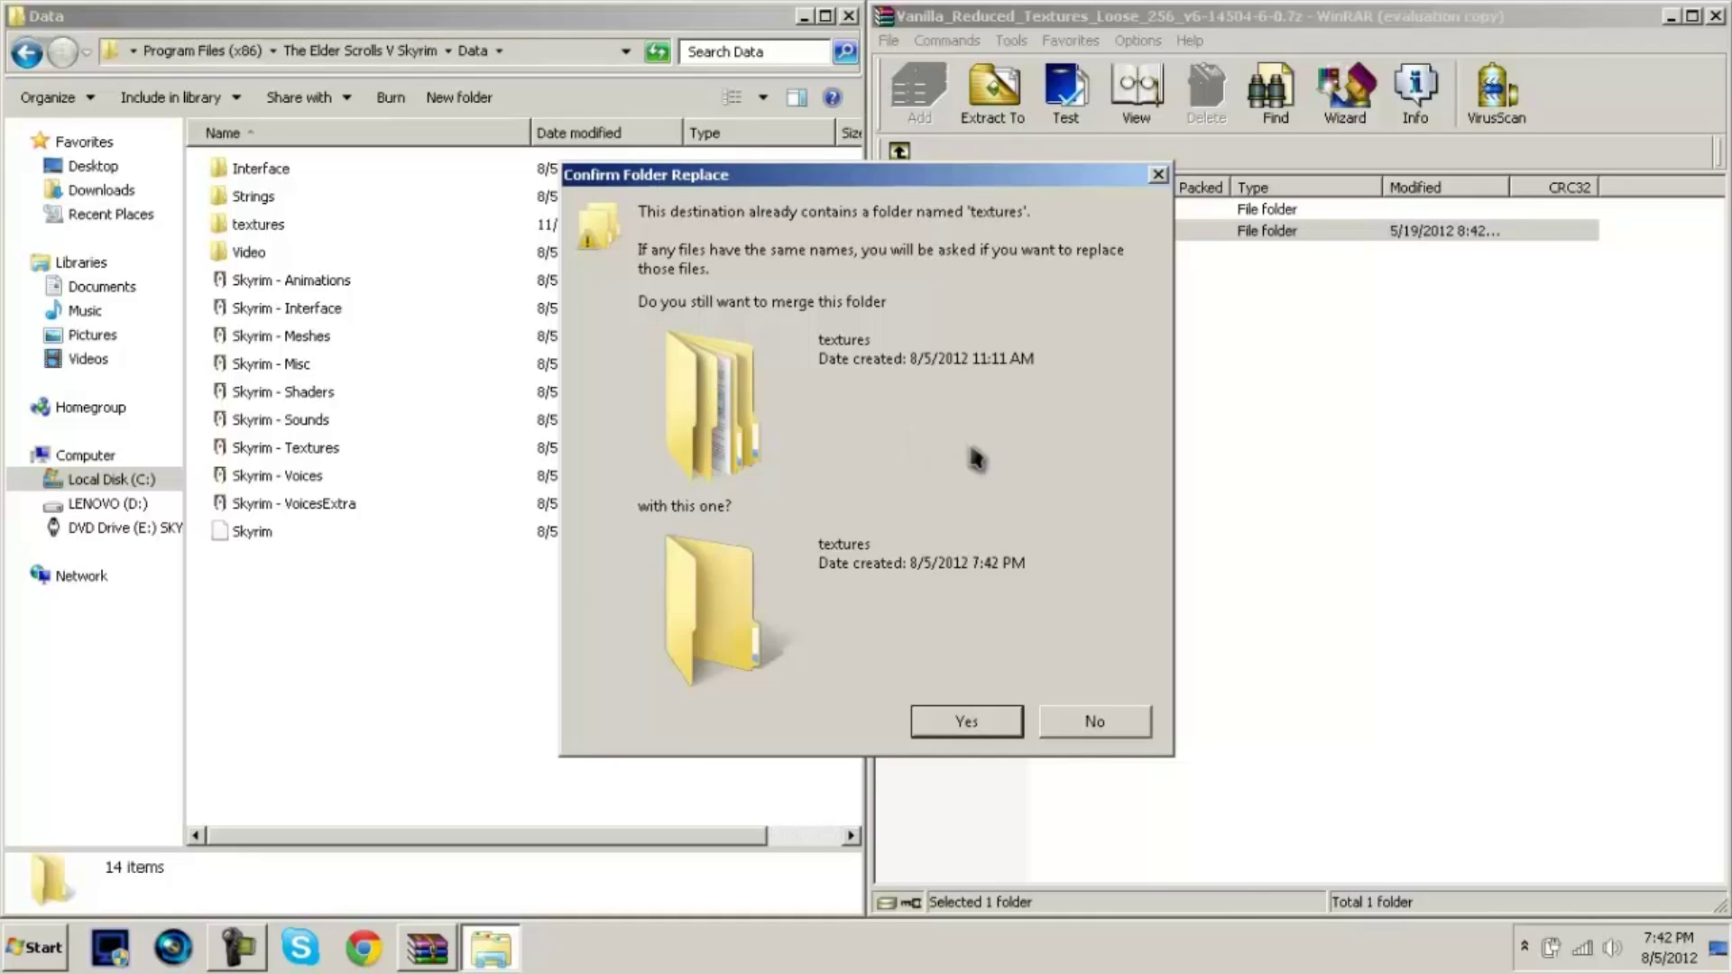
{"action": "left_click", "coordinate": [966, 721]}
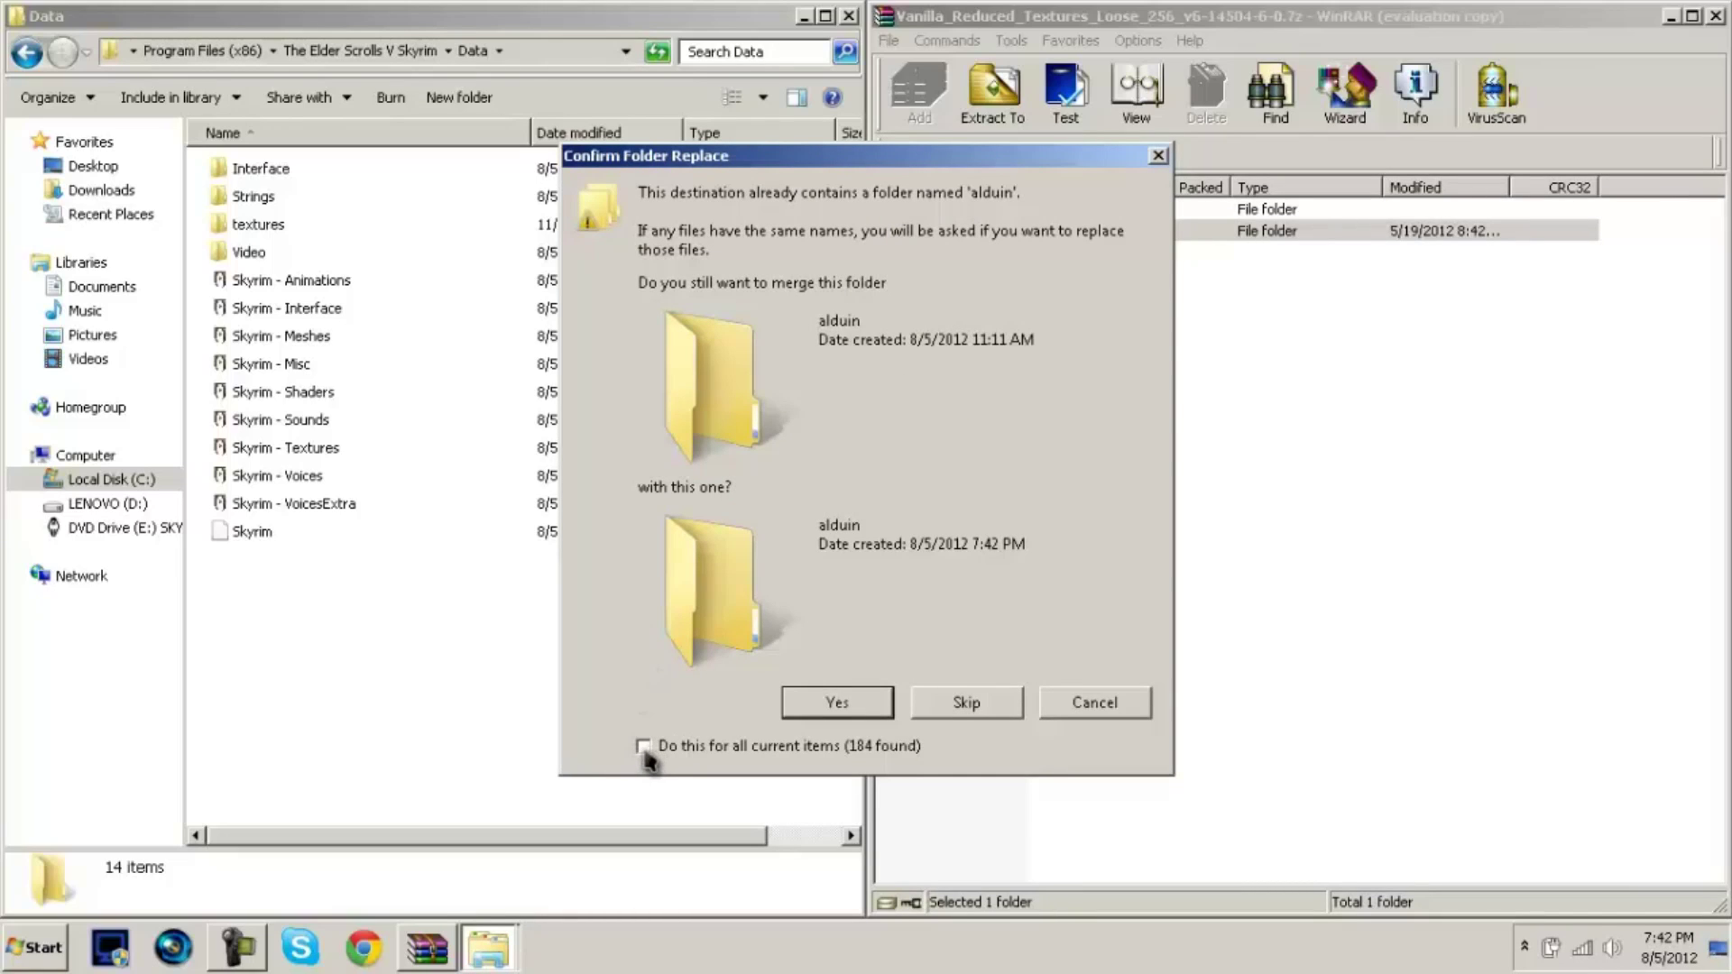
{"action": "left_click", "coordinate": [837, 712]}
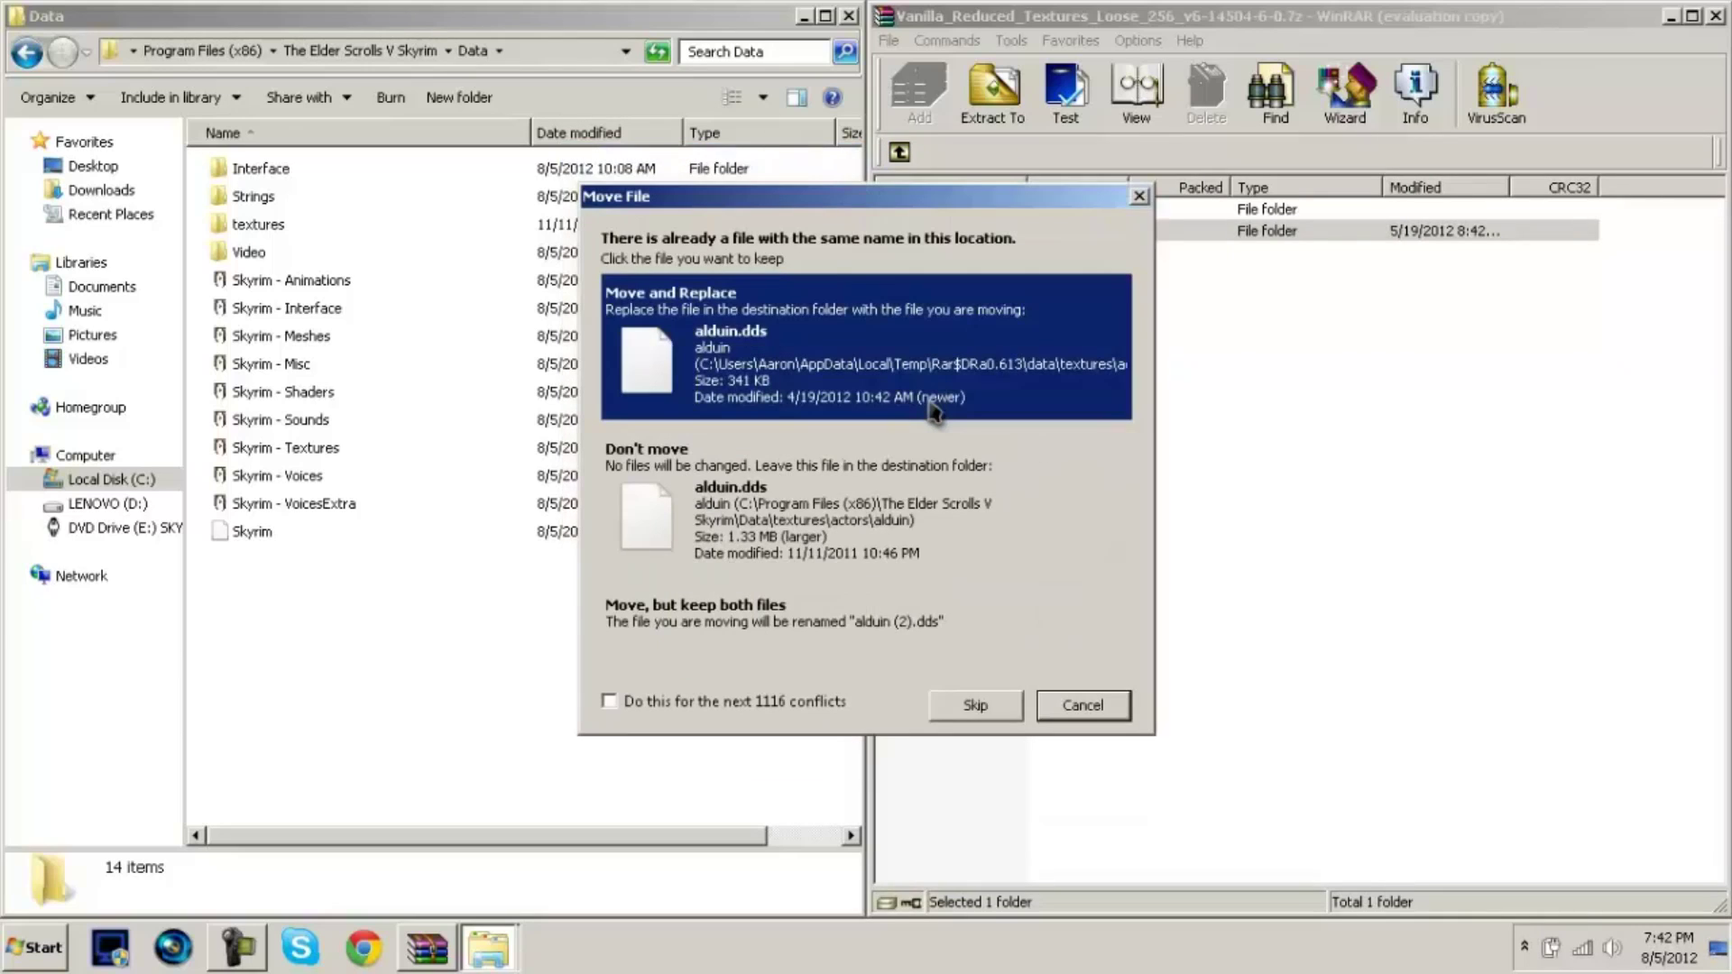
{"action": "left_click", "coordinate": [609, 701]}
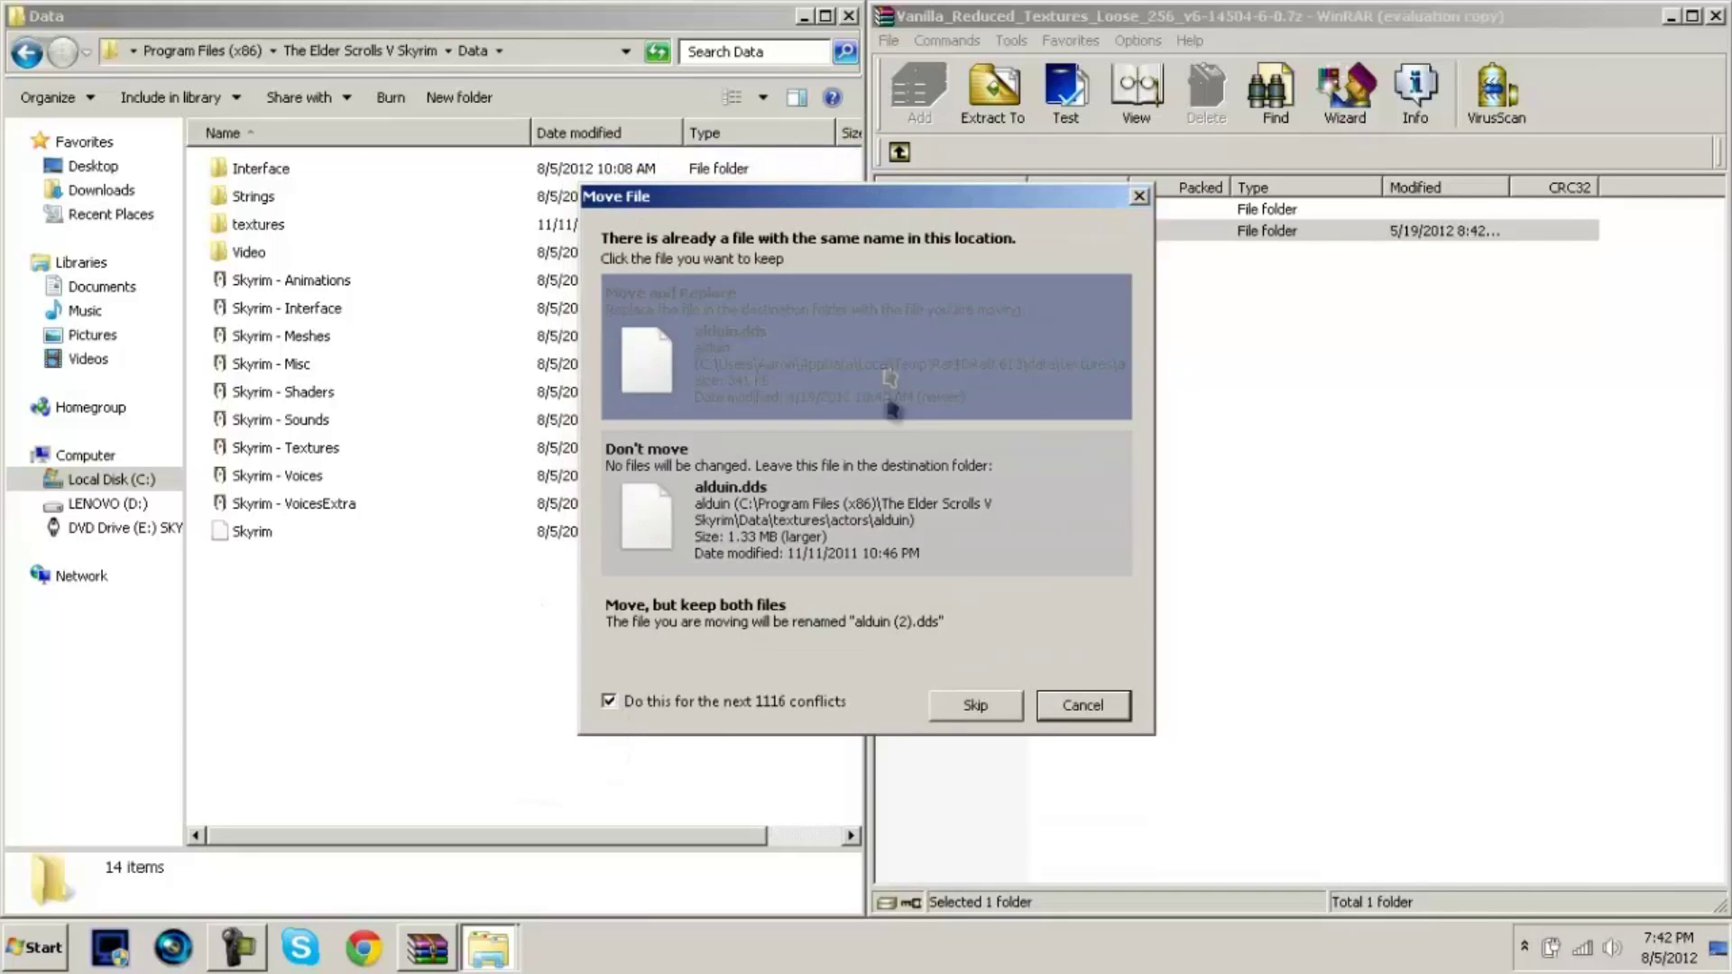
{"action": "left_click", "coordinate": [829, 384]}
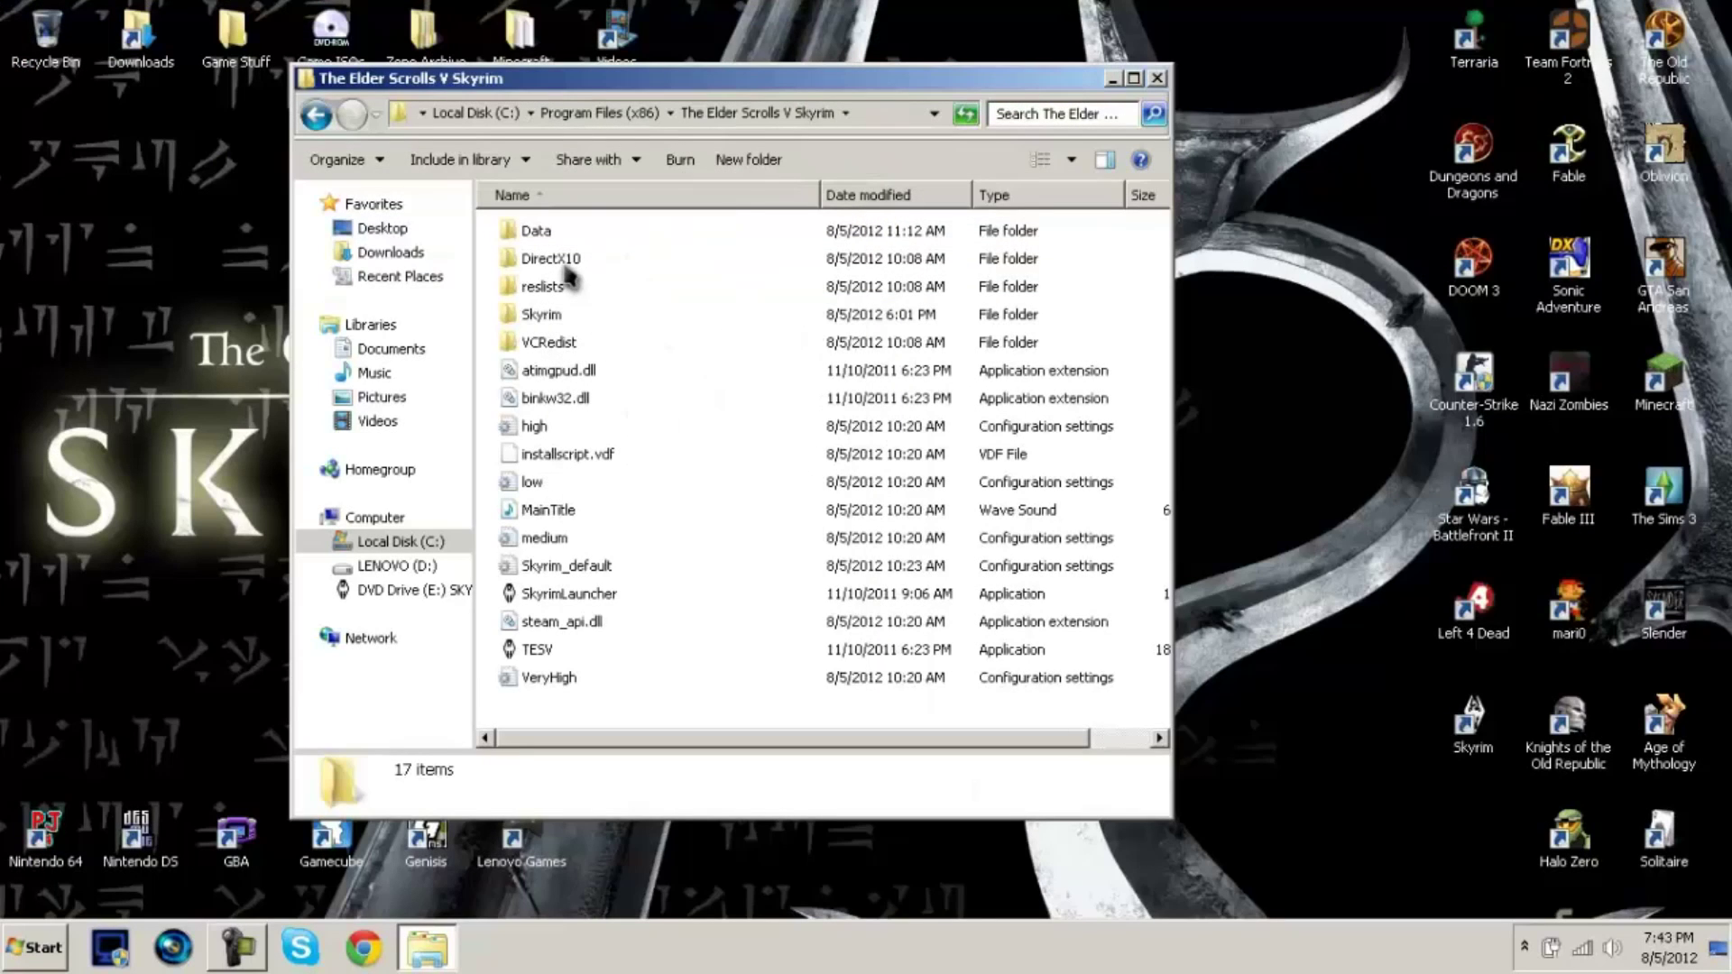
Open the SkyrimPrefs configuration file from the game's Skyrim folder and maximize its Notepad window.
{"action": "double_click", "coordinate": [546, 317]}
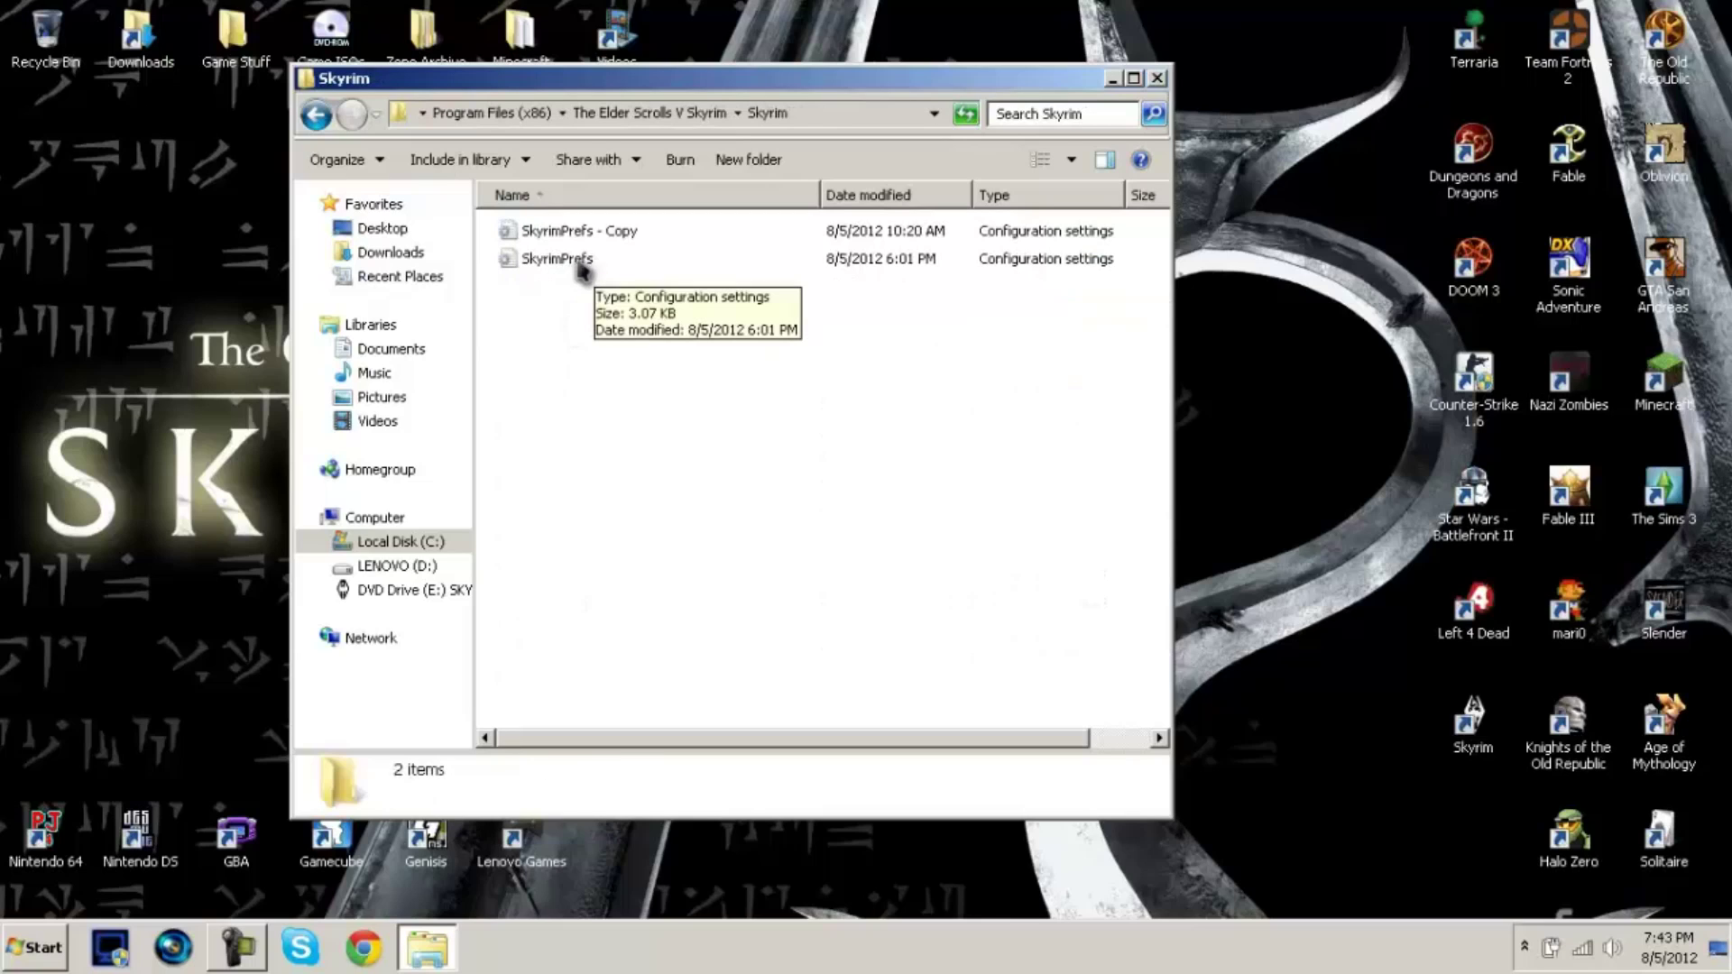
{"action": "double_click", "coordinate": [570, 271]}
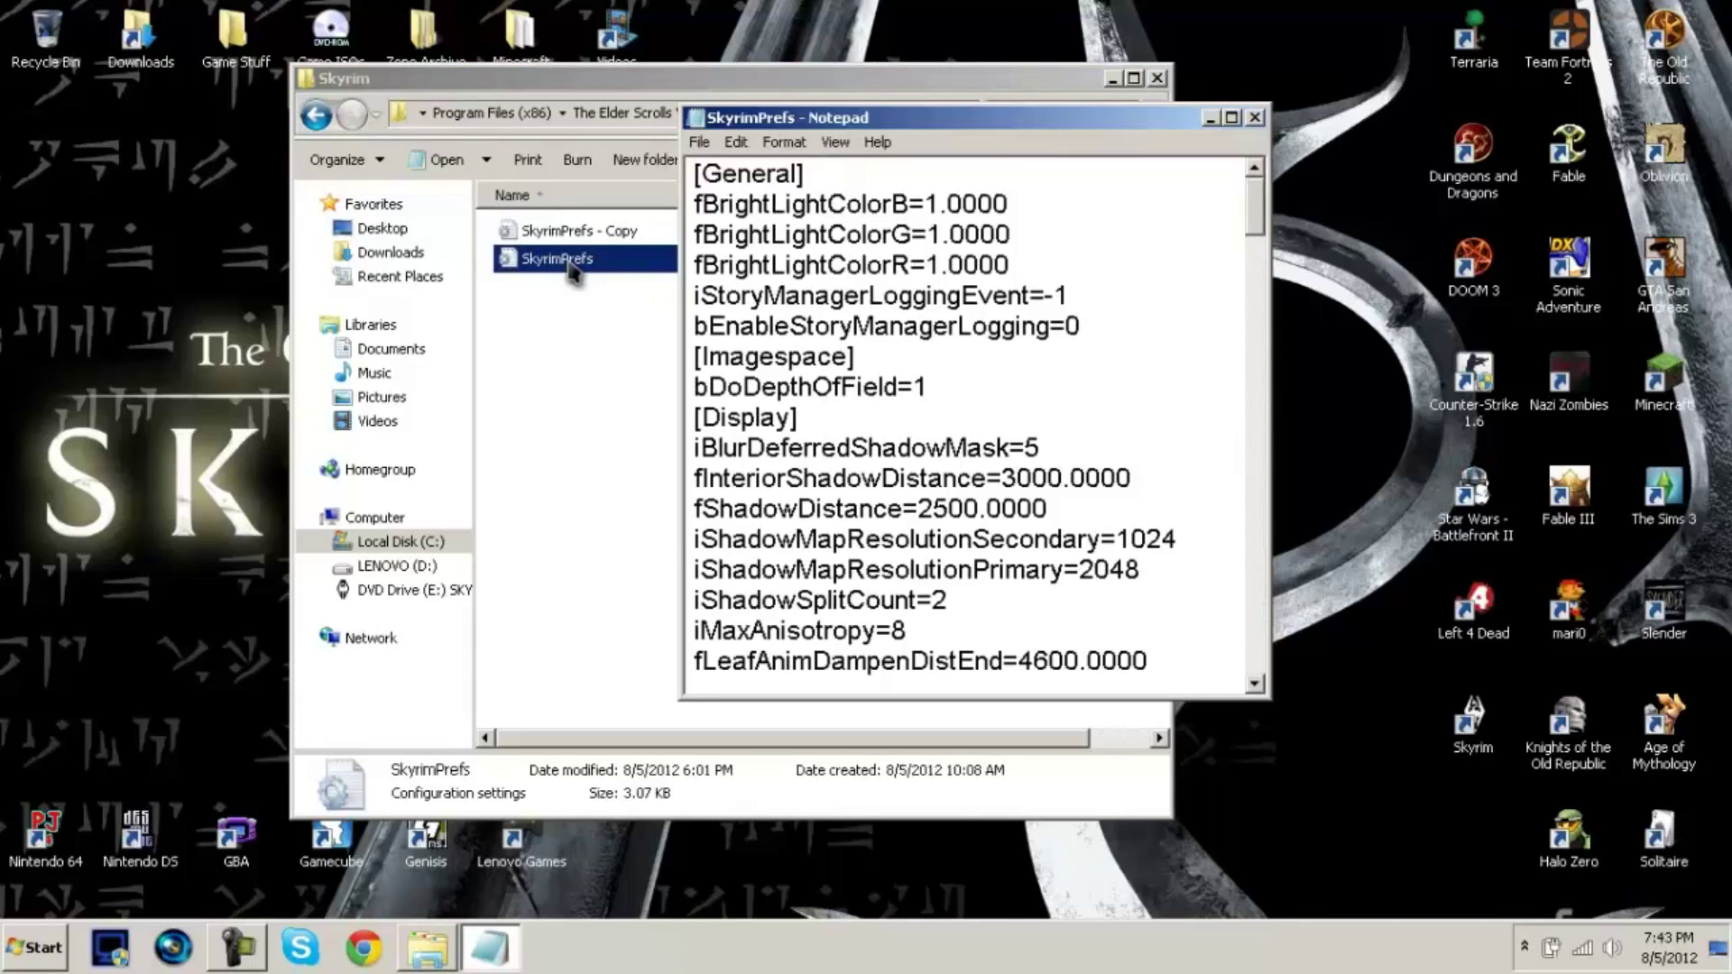
{"action": "left_click_drag", "start_coordinate": [1061, 139], "coordinate": [864, 166]}
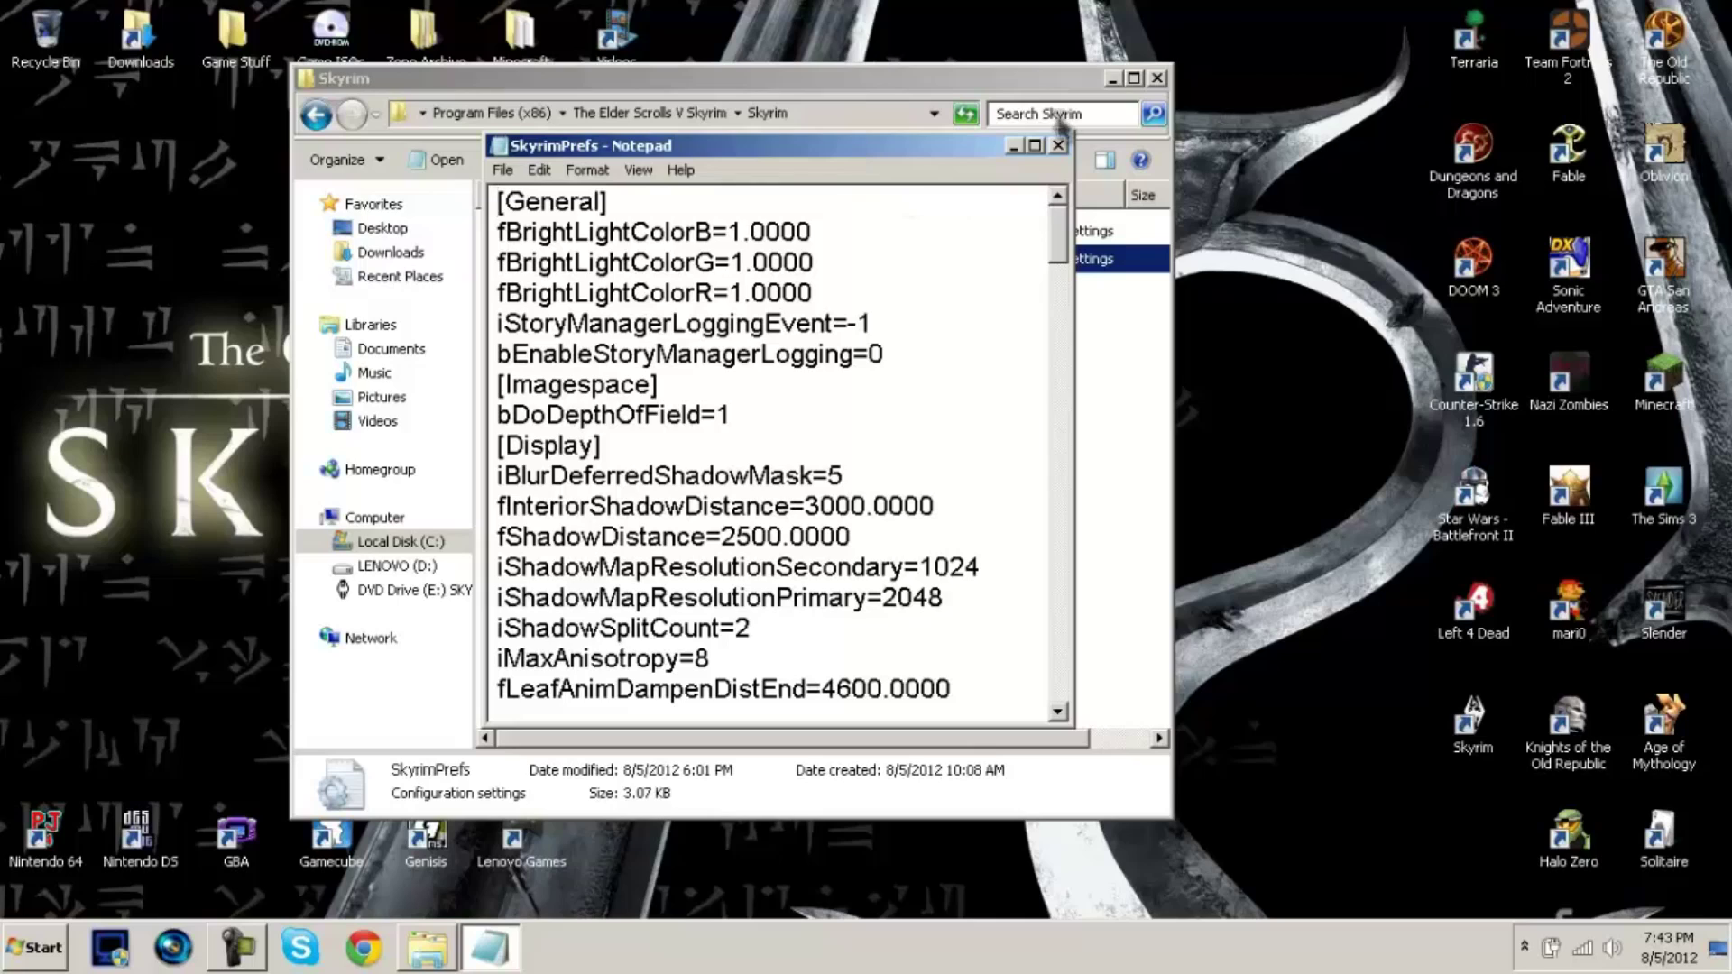
{"action": "left_click", "coordinate": [1035, 145]}
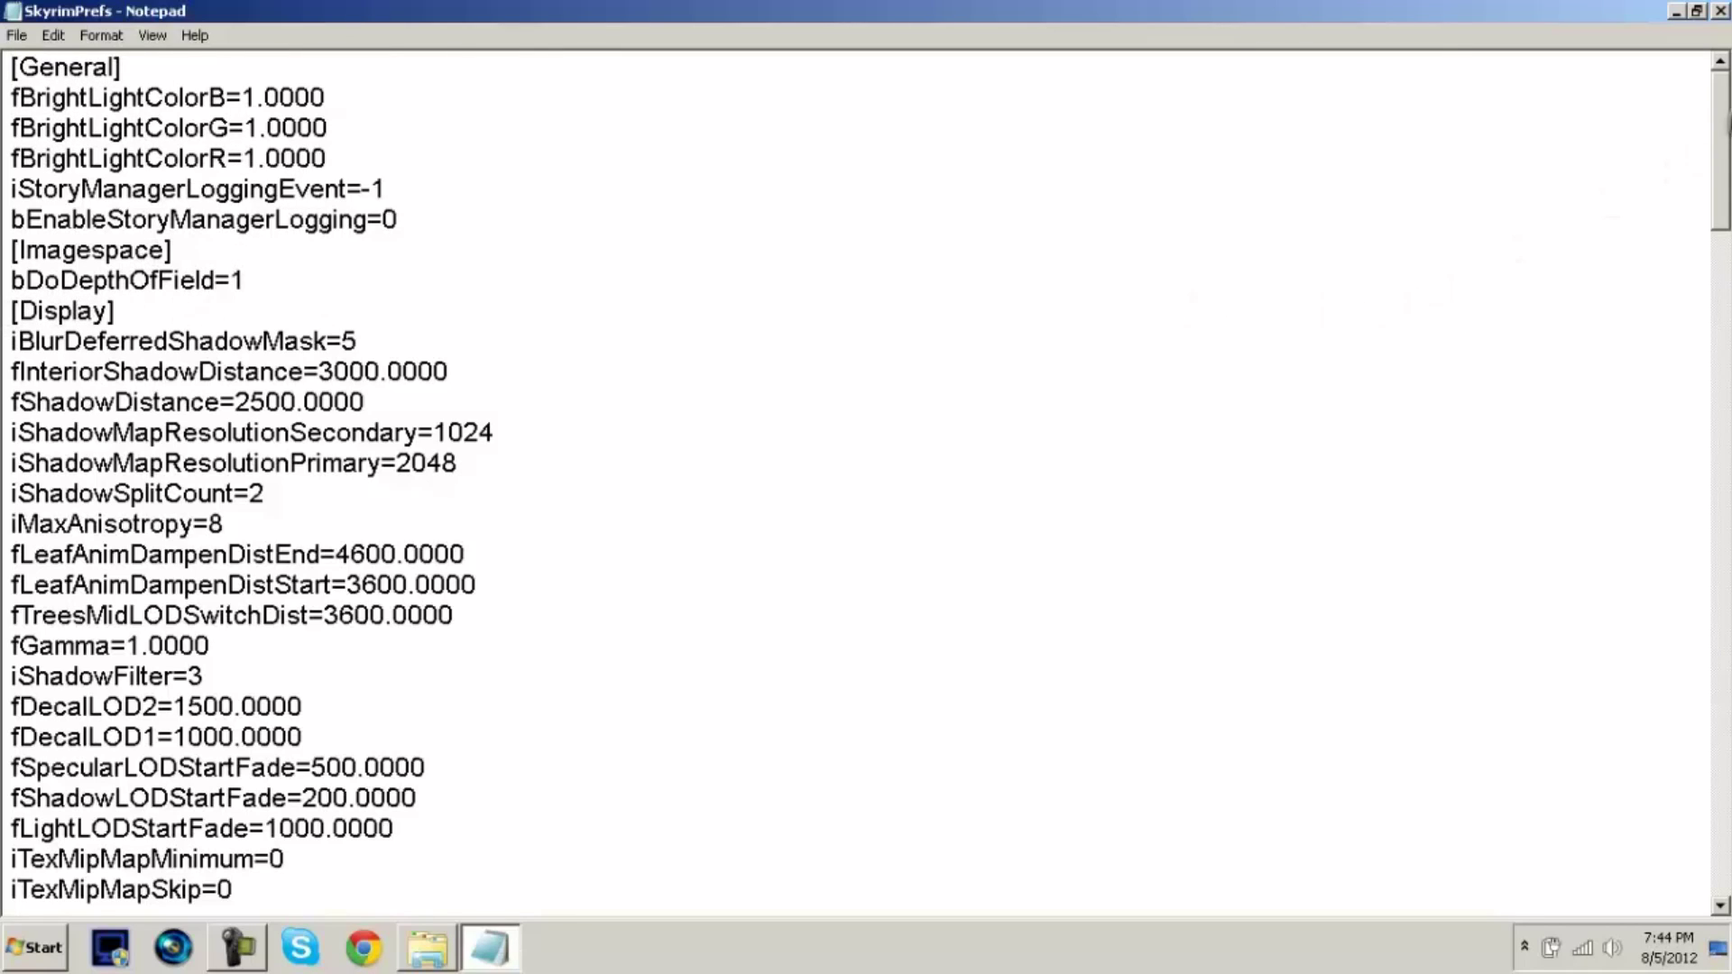
Locate and highlight the iPresentInterval setting just above the [Grass] section.
{"action": "left_click_drag", "start_coordinate": [1725, 129], "coordinate": [1724, 381]}
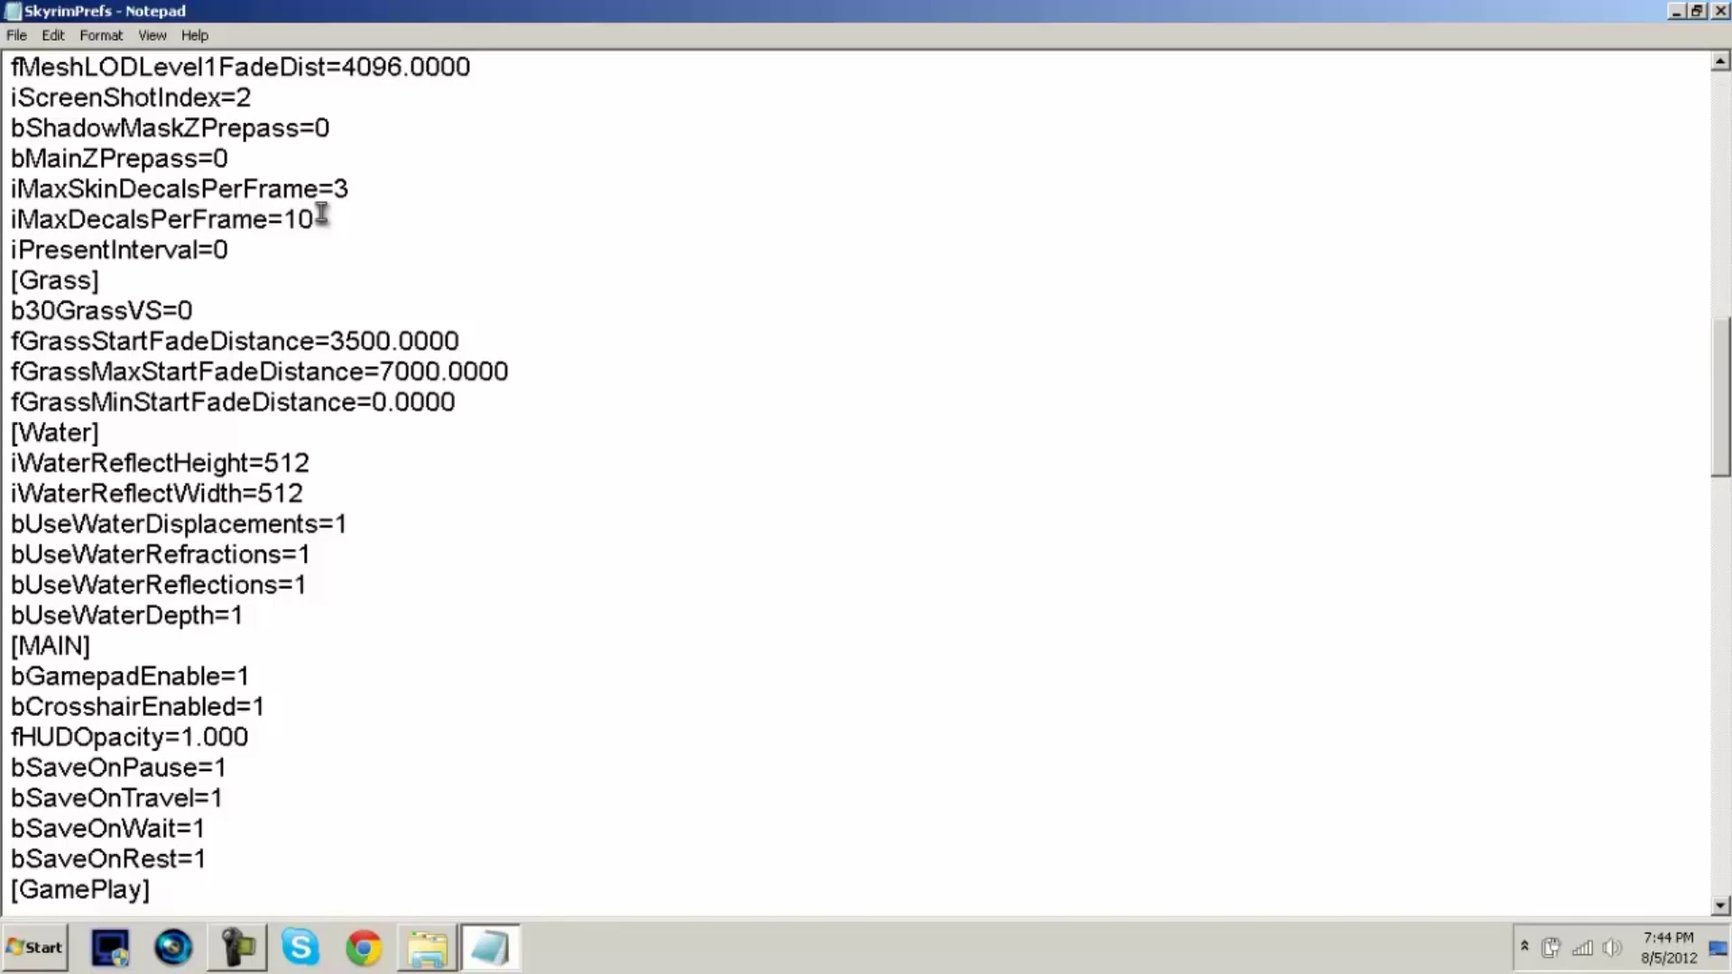
{"action": "left_click_drag", "start_coordinate": [246, 252], "coordinate": [8, 251]}
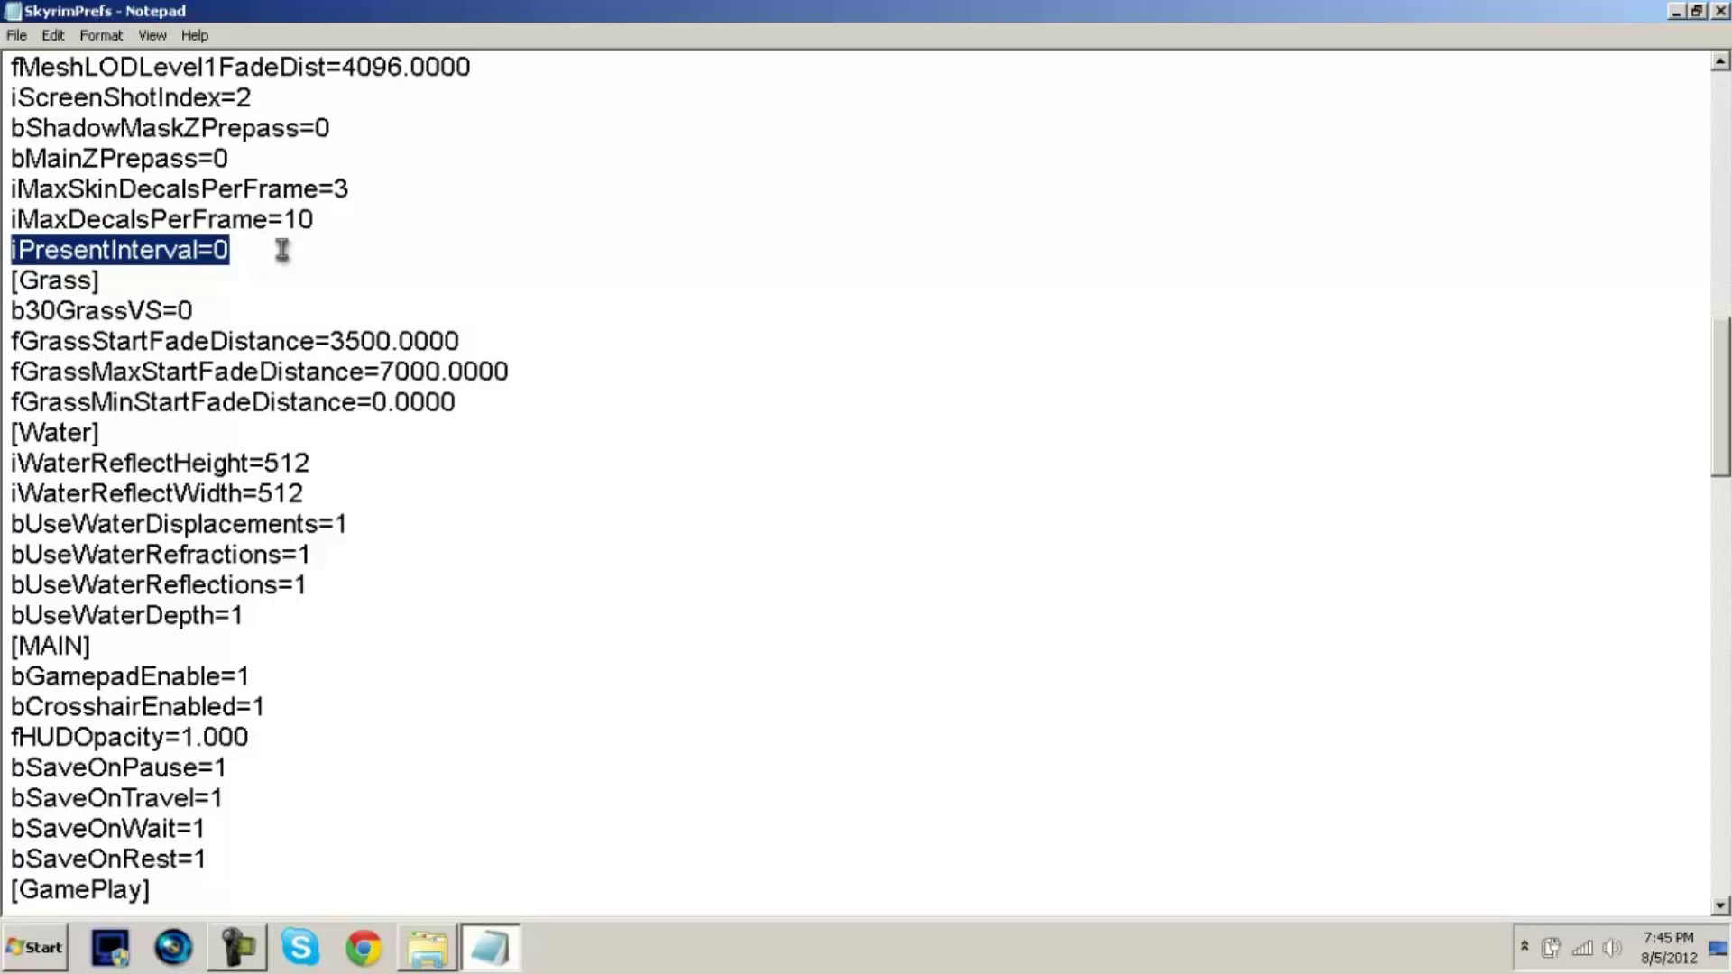
{"action": "left_click", "coordinate": [609, 249]}
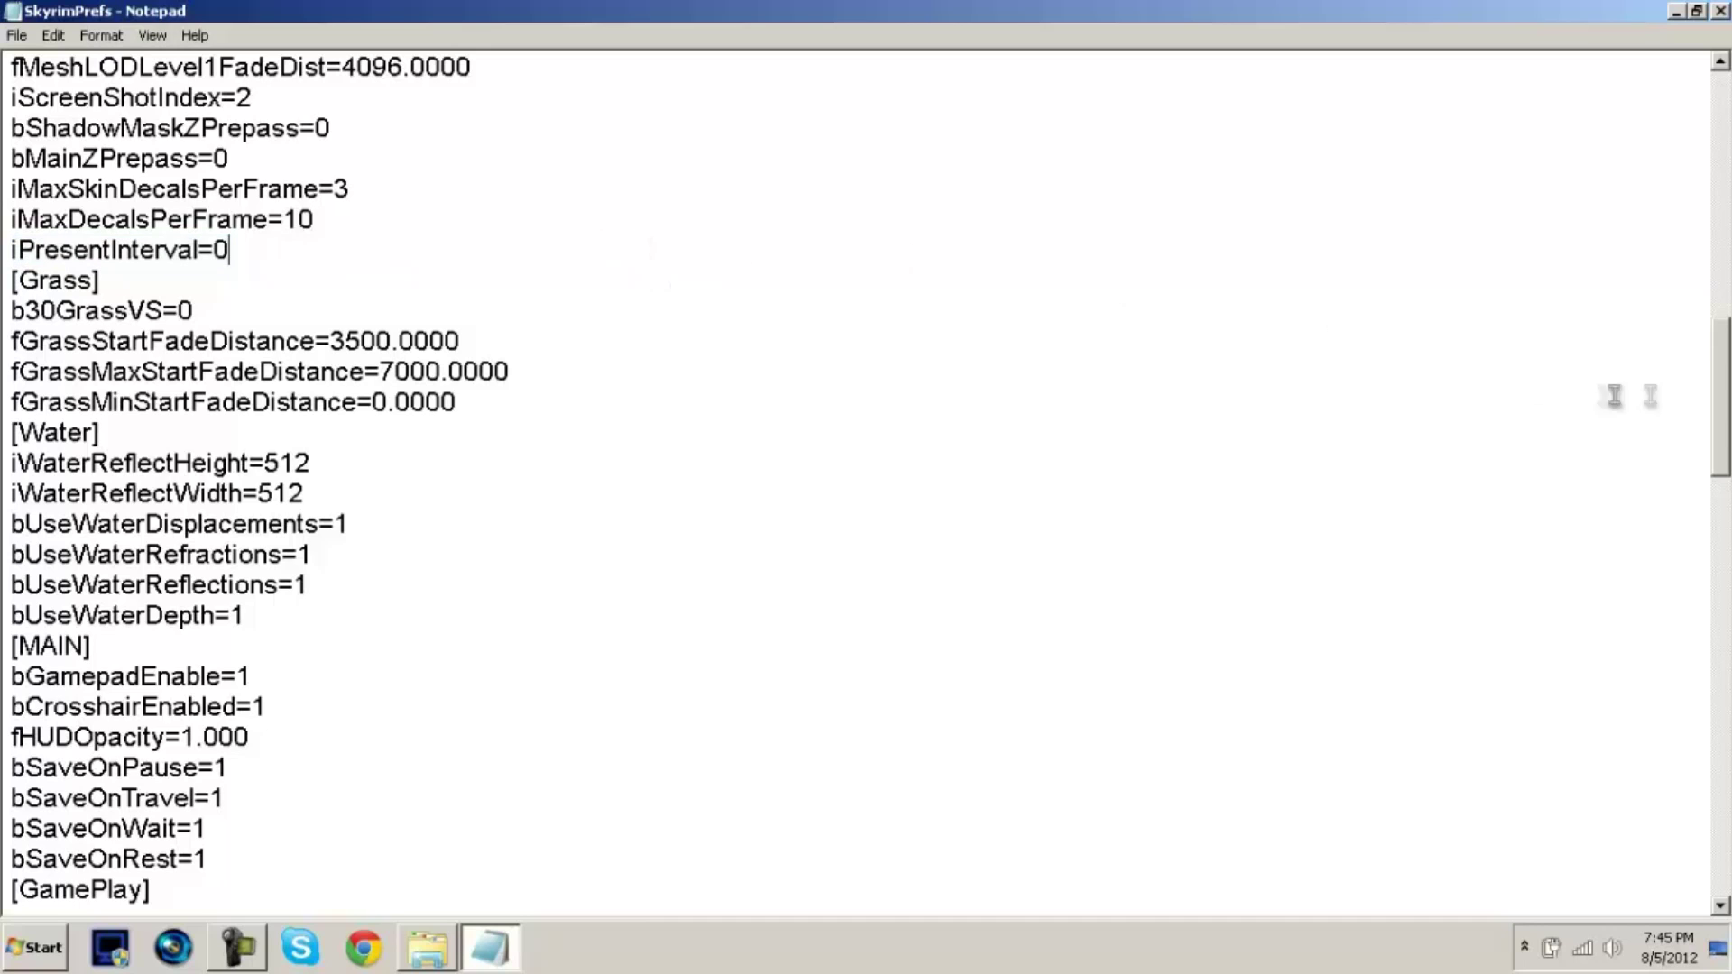
Check the bMouseAcceleration setting under [Controls], and save and close the SkyrimPrefs file.
{"action": "left_click_drag", "start_coordinate": [1721, 388], "coordinate": [1721, 580]}
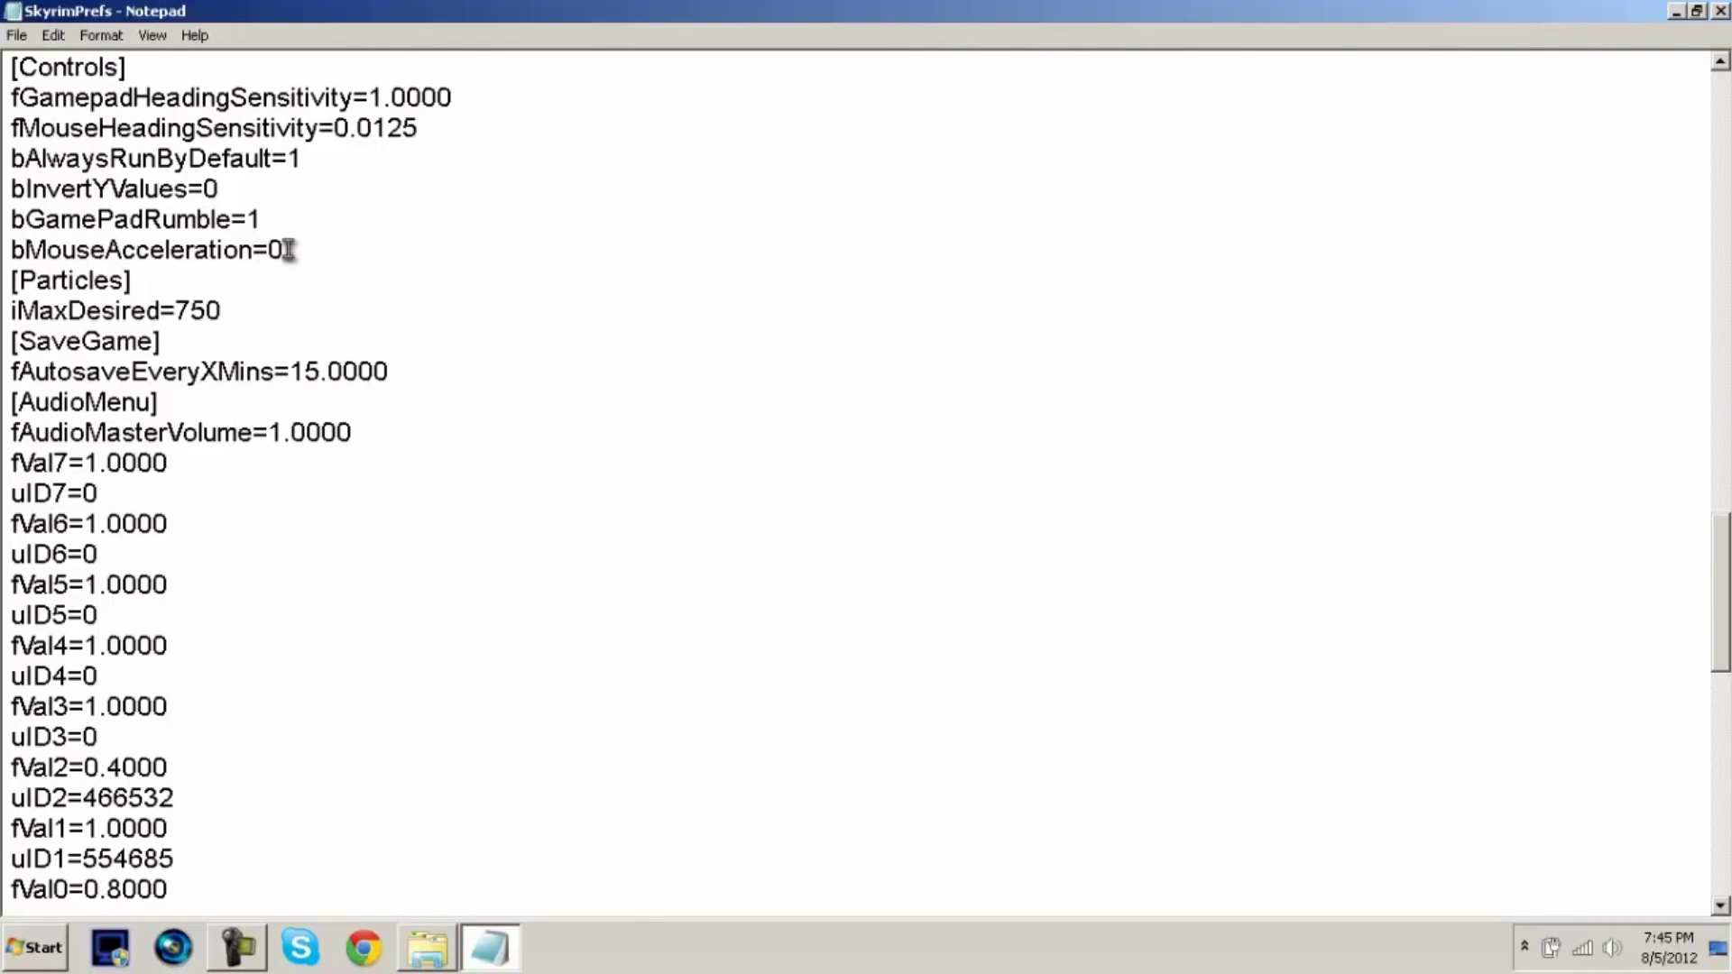
{"action": "left_click_drag", "start_coordinate": [287, 249], "coordinate": [266, 250]}
{"action": "left_click", "coordinate": [18, 38]}
{"action": "left_click", "coordinate": [35, 106]}
{"action": "left_click", "coordinate": [1720, 12]}
{"action": "left_click", "coordinate": [740, 417]}
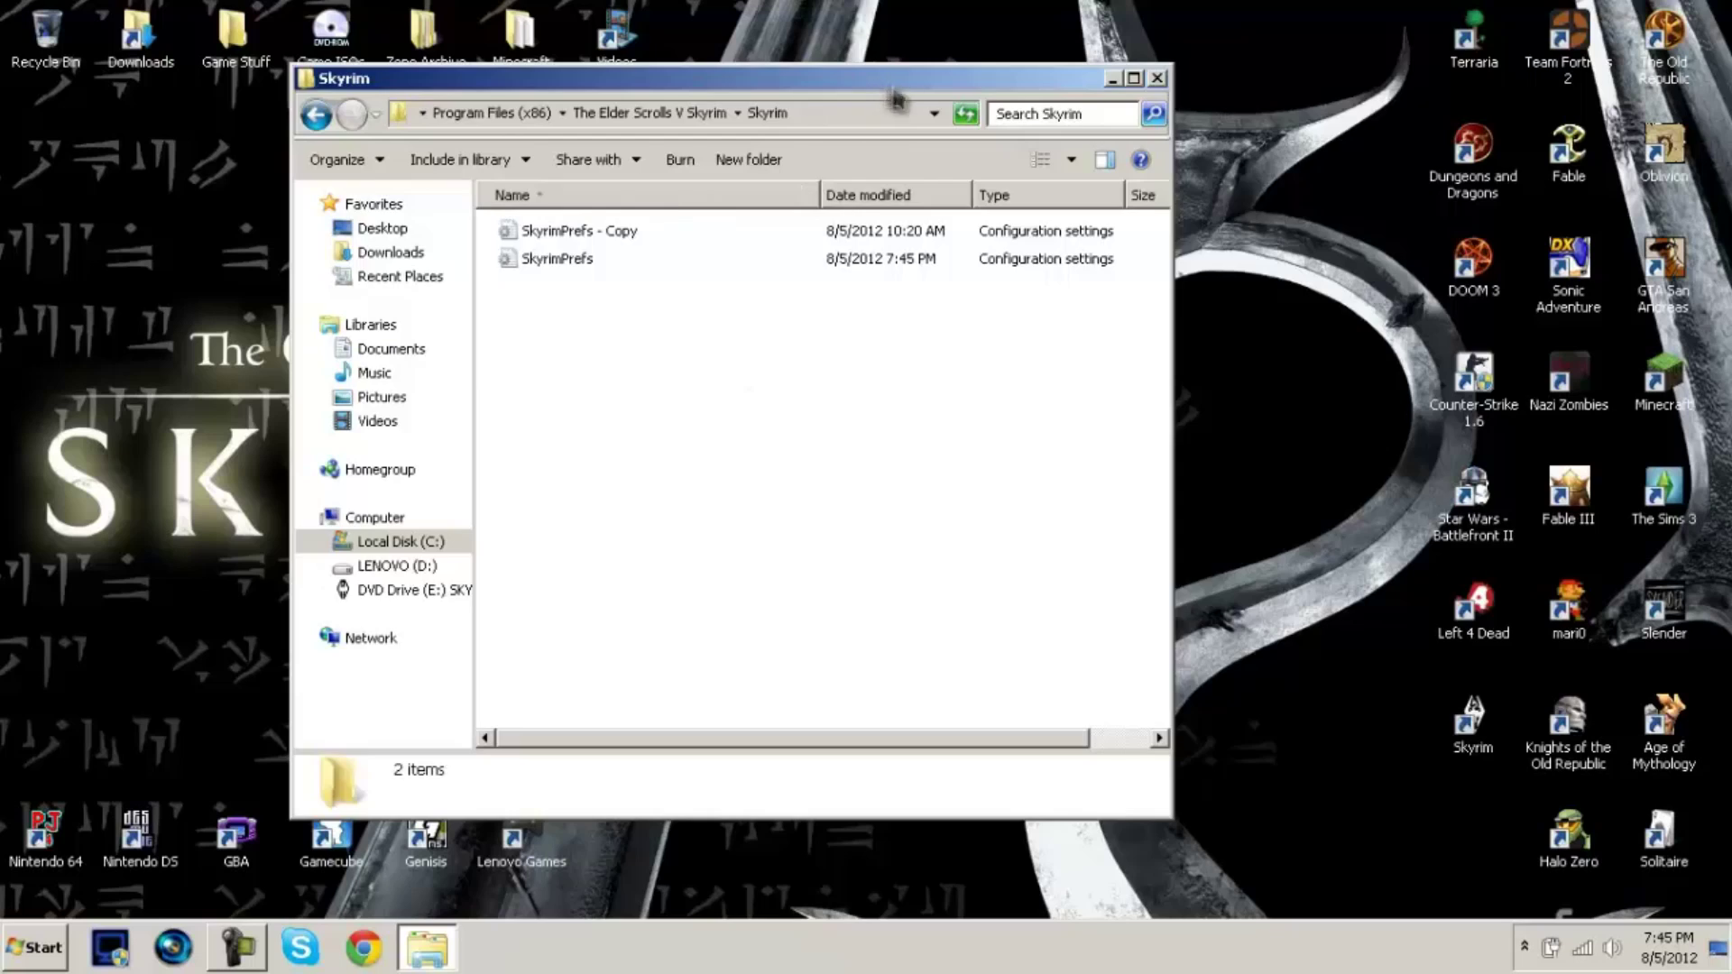
Delete the SkyrimPrefs - Copy file from the Skyrim folder, keeping SkyrimPrefs.
{"action": "left_click_drag", "start_coordinate": [897, 83], "coordinate": [1246, 67]}
{"action": "left_click", "coordinate": [905, 249]}
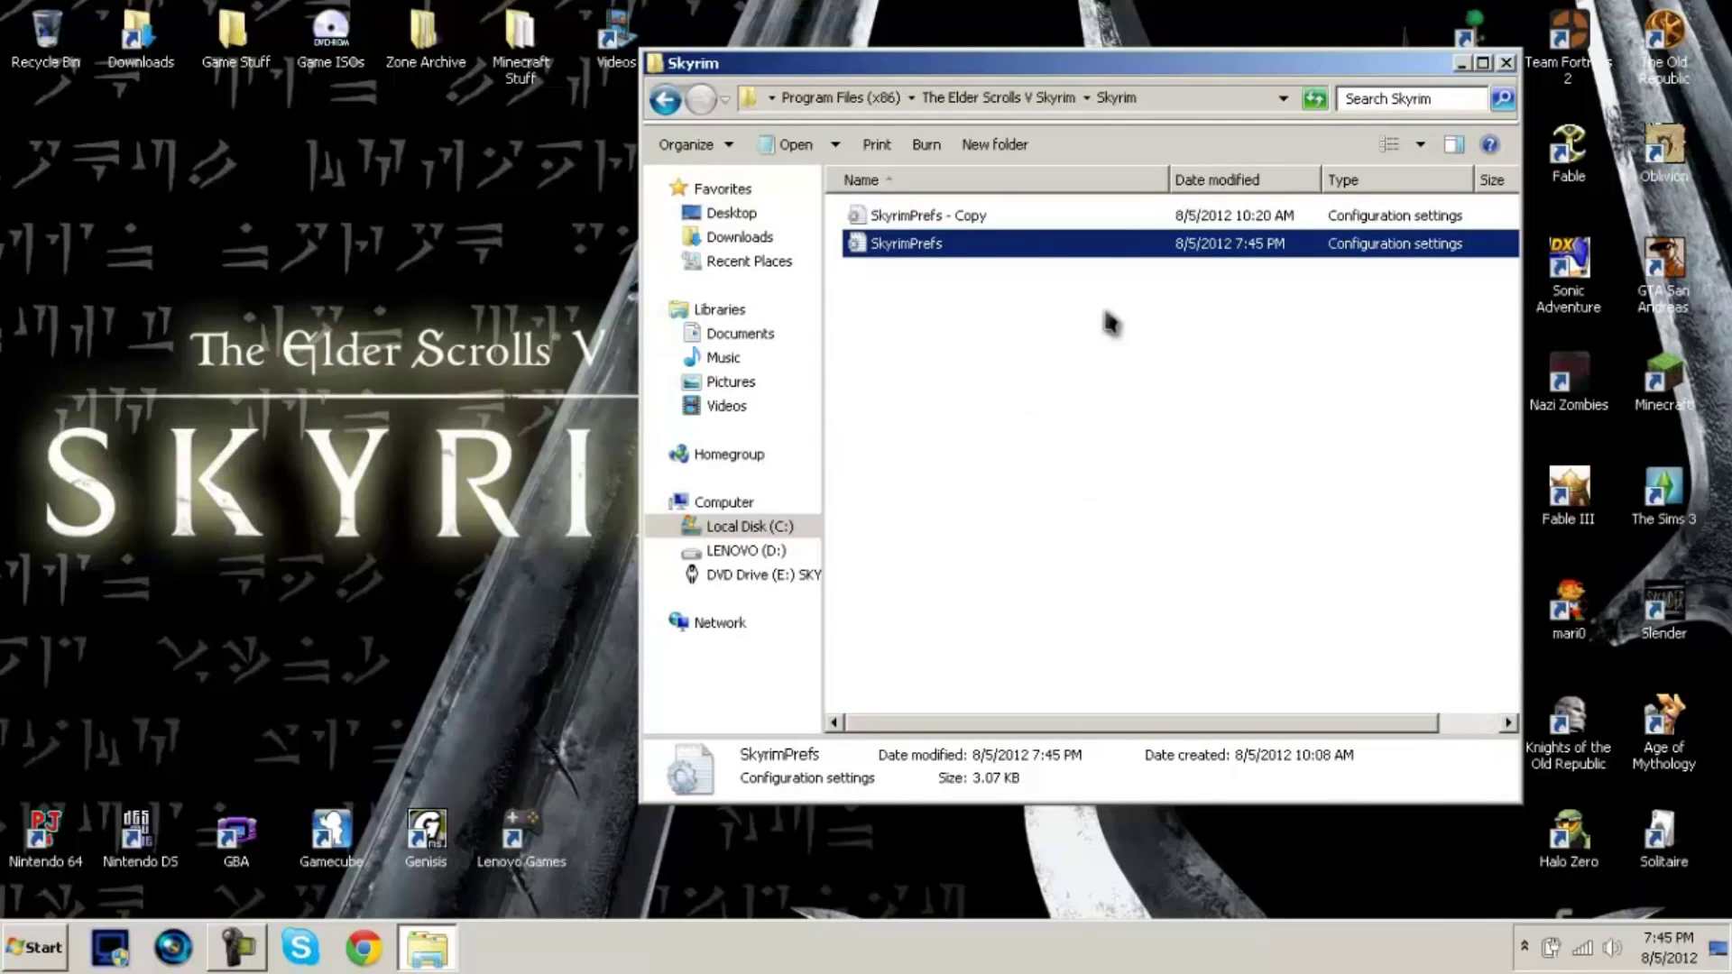
{"action": "right_click", "coordinate": [930, 216]}
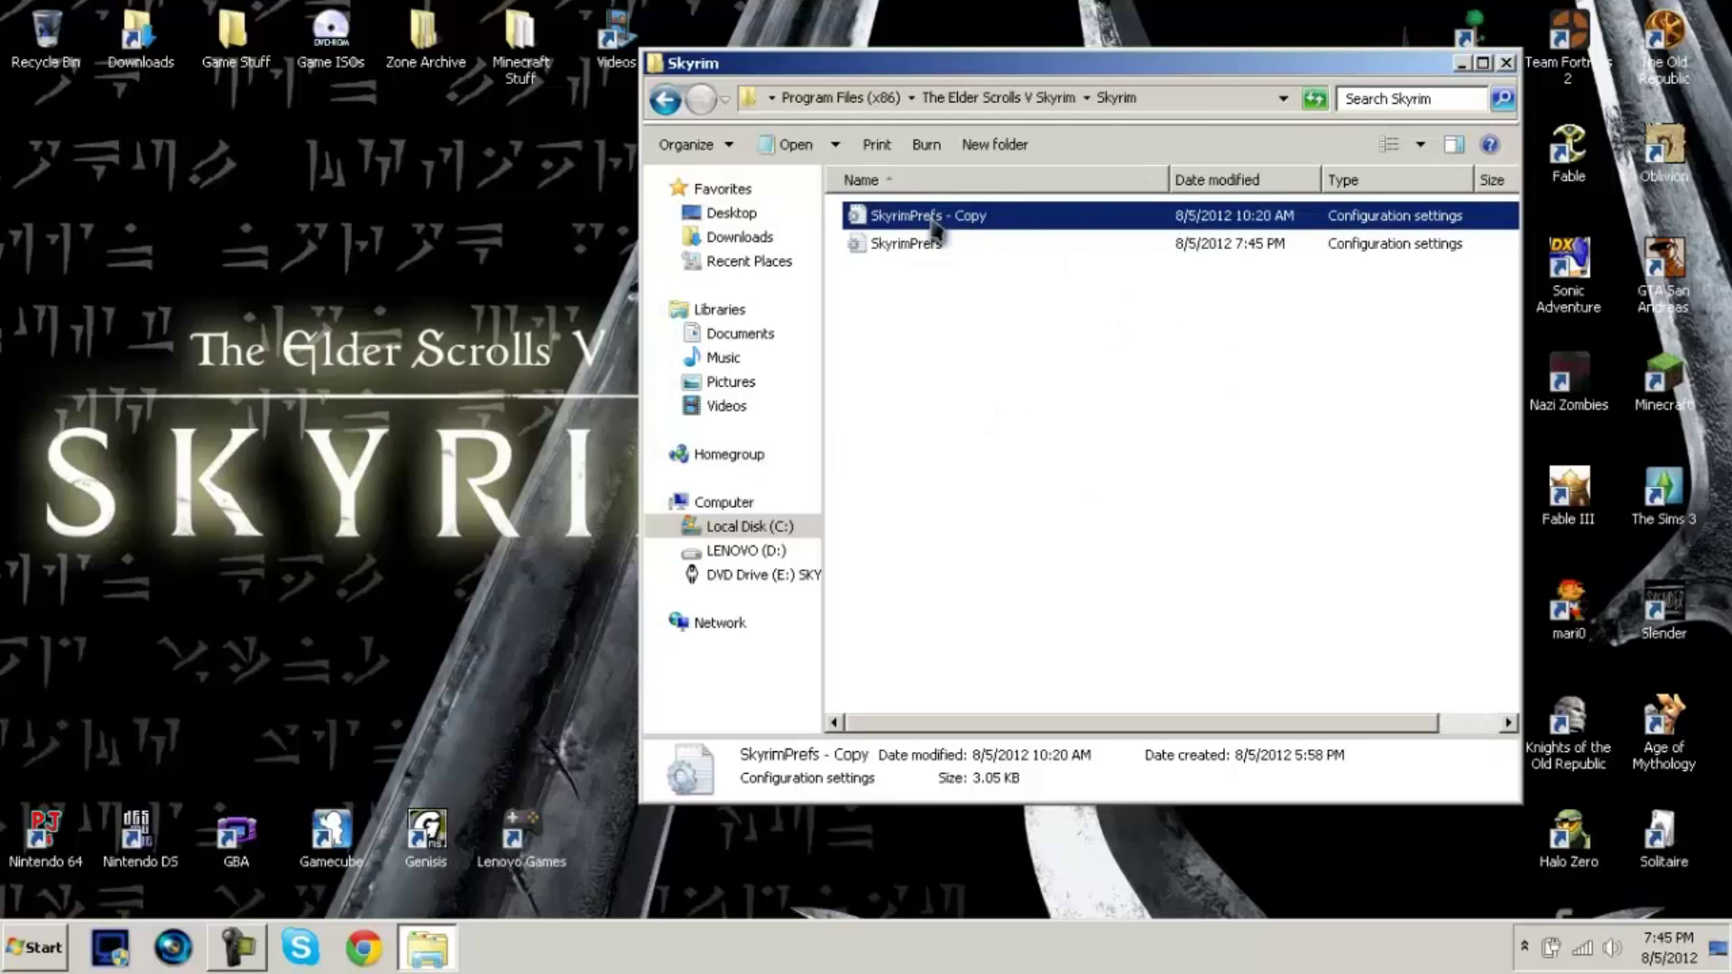
{"action": "left_click", "coordinate": [996, 629]}
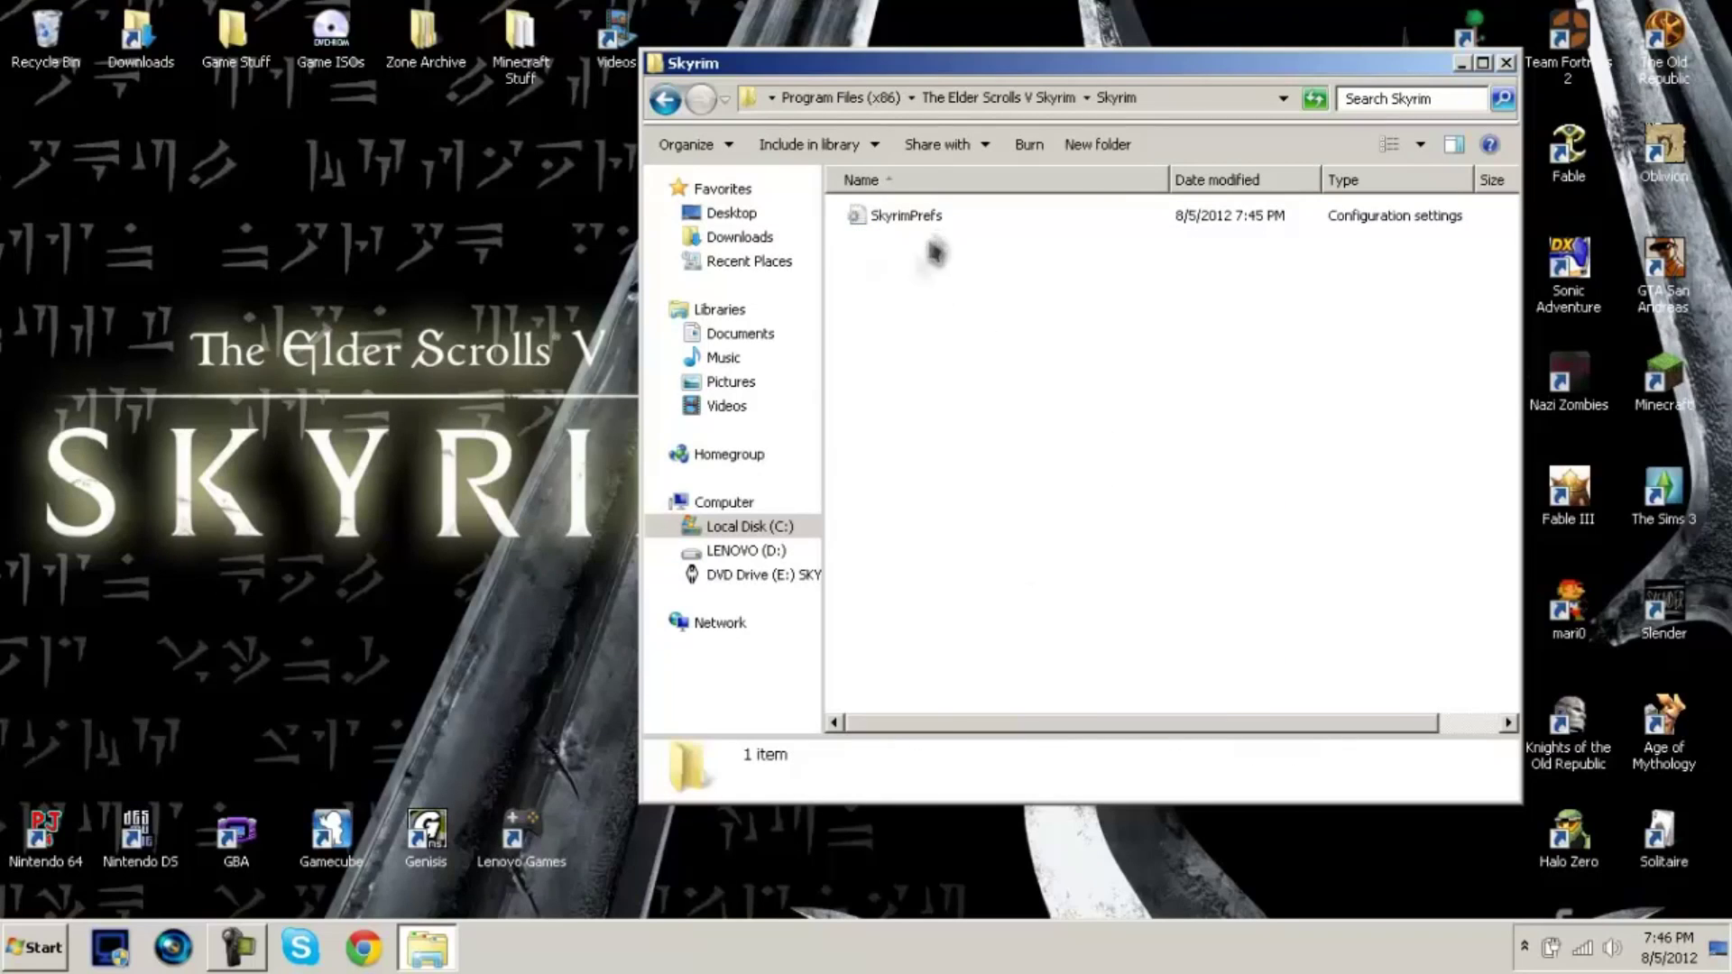
{"action": "left_click_drag", "start_coordinate": [1366, 56], "coordinate": [1192, 131]}
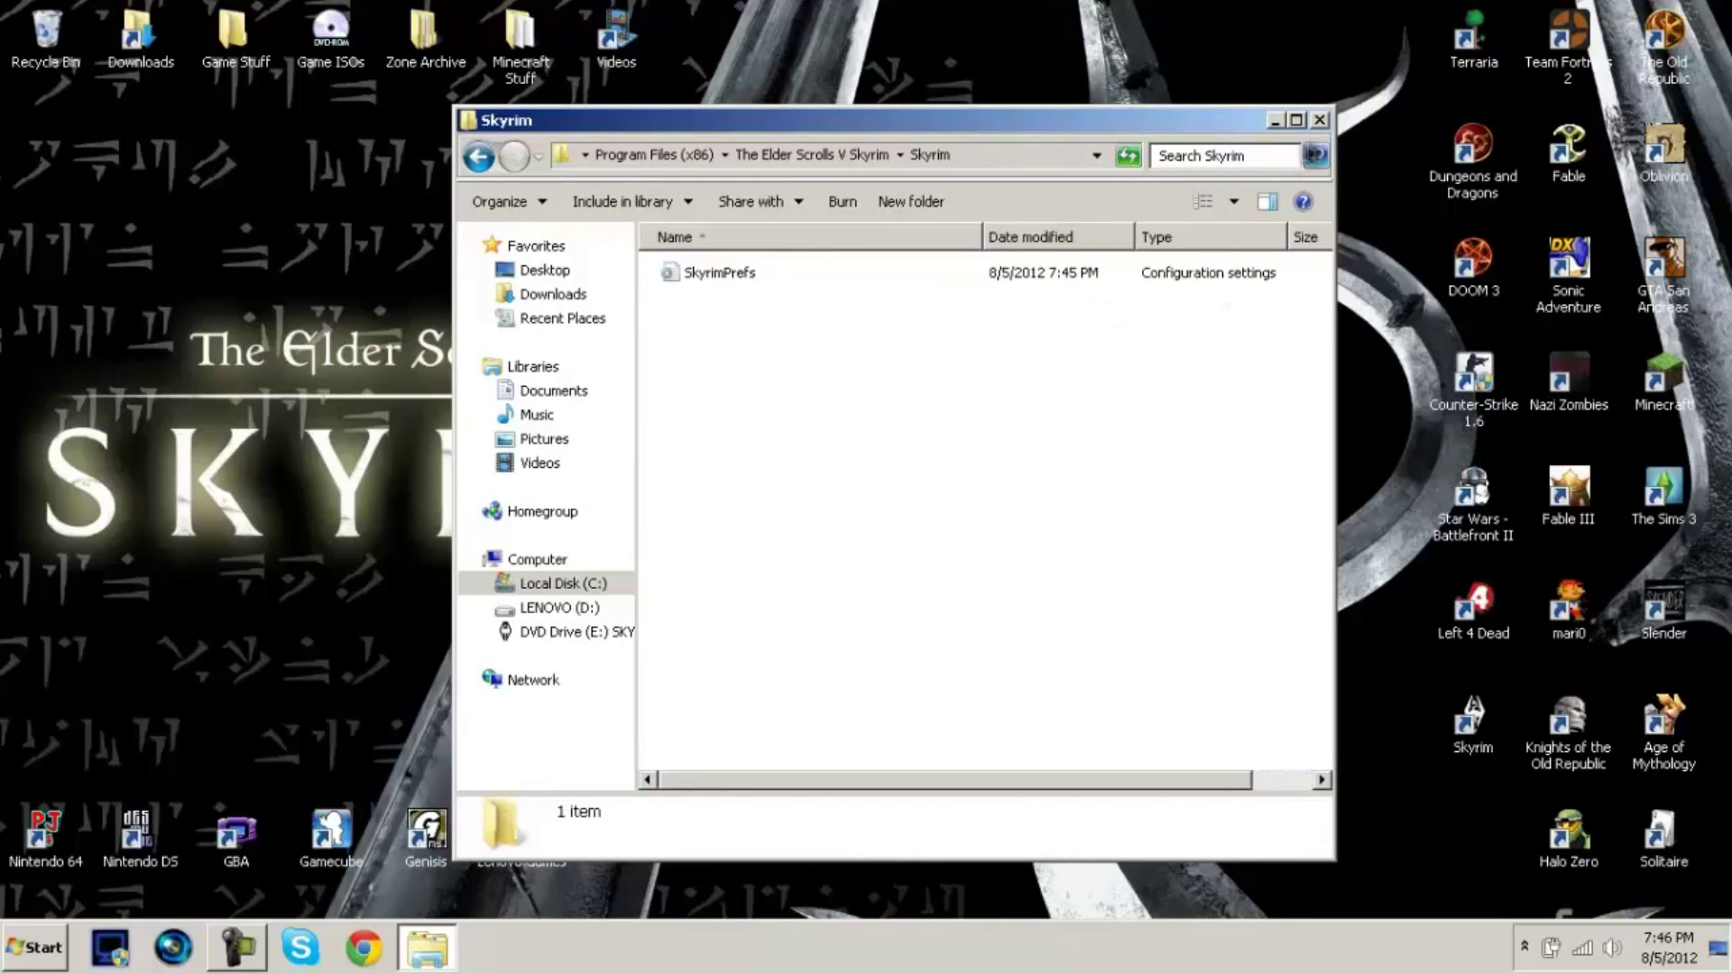
Dismiss the options of the SkyrimPrefs file and close the Skyrim folder window.
{"action": "right_click", "coordinate": [740, 279]}
{"action": "left_click", "coordinate": [913, 397]}
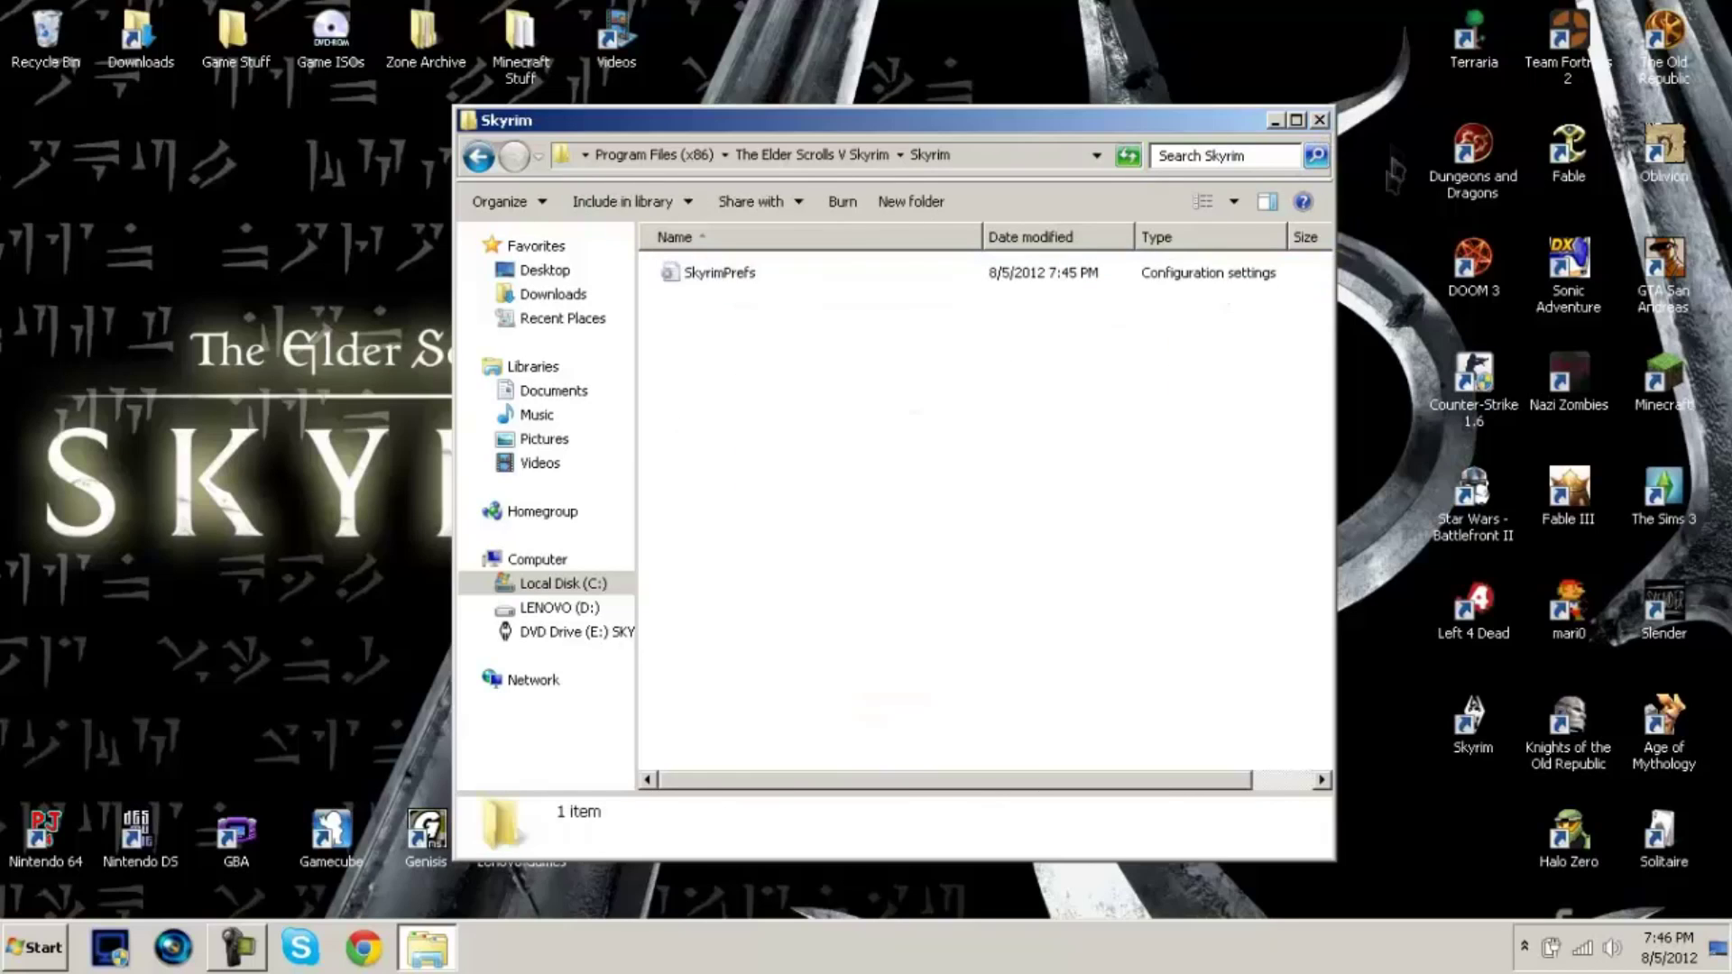
{"action": "left_click", "coordinate": [1318, 121]}
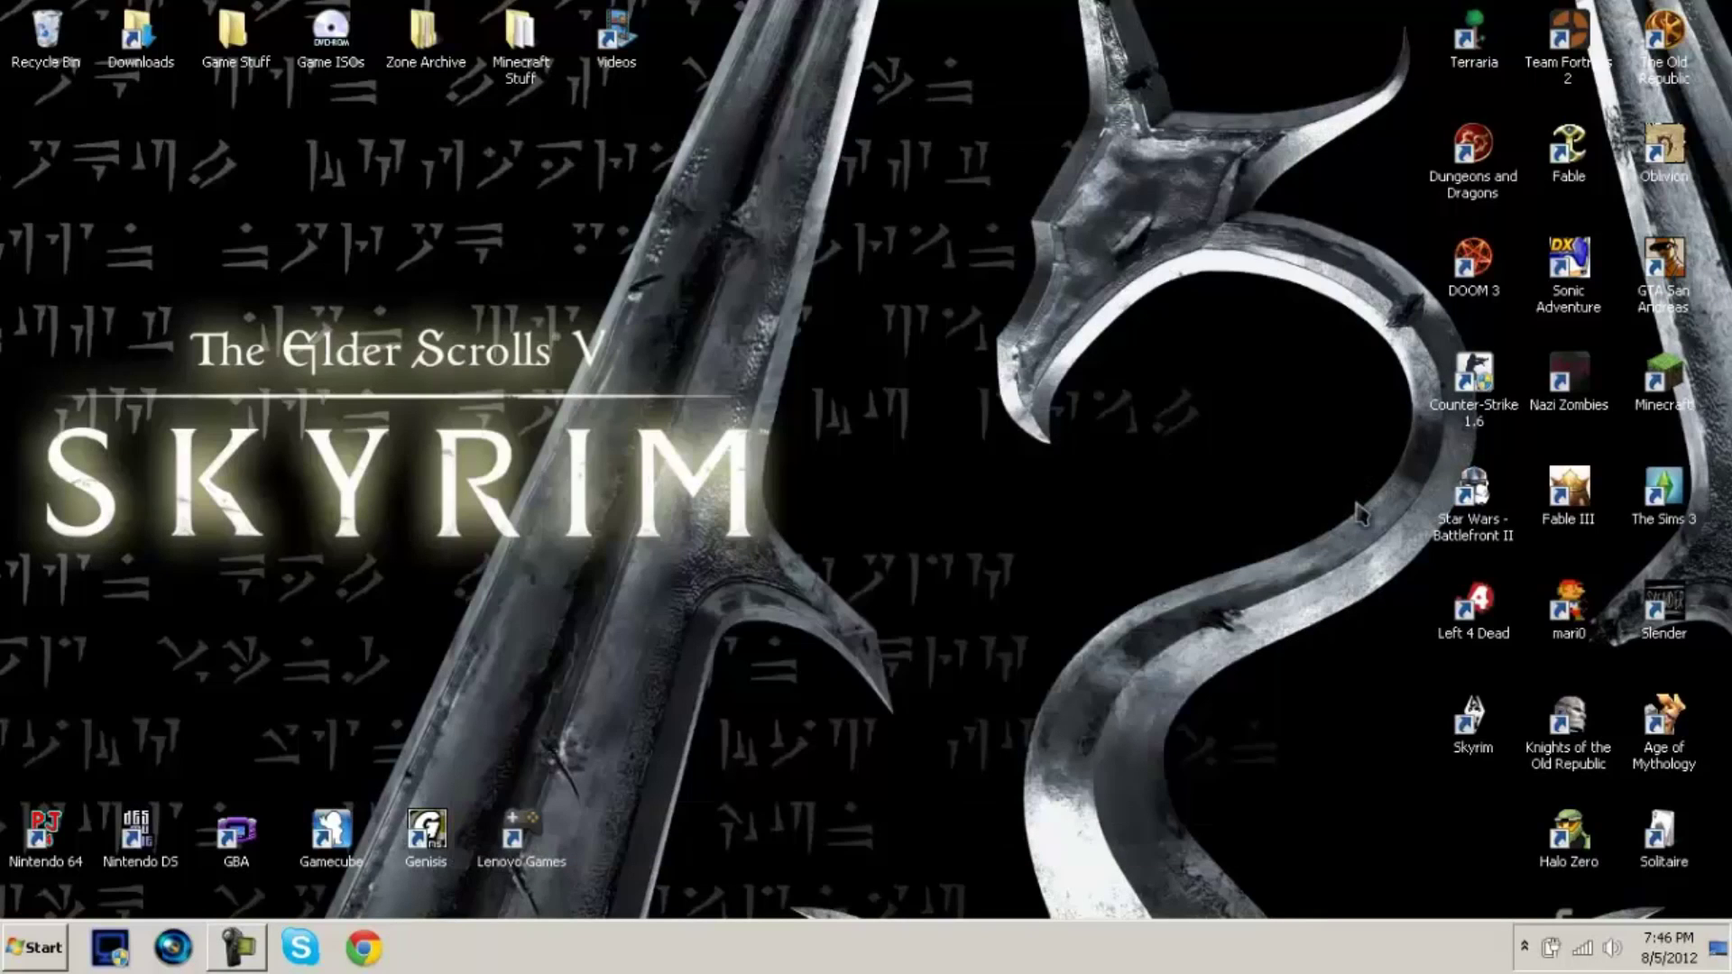
Launch Skyrim from the desktop, start playing and continue from the last saved game.
{"action": "double_click", "coordinate": [1472, 719]}
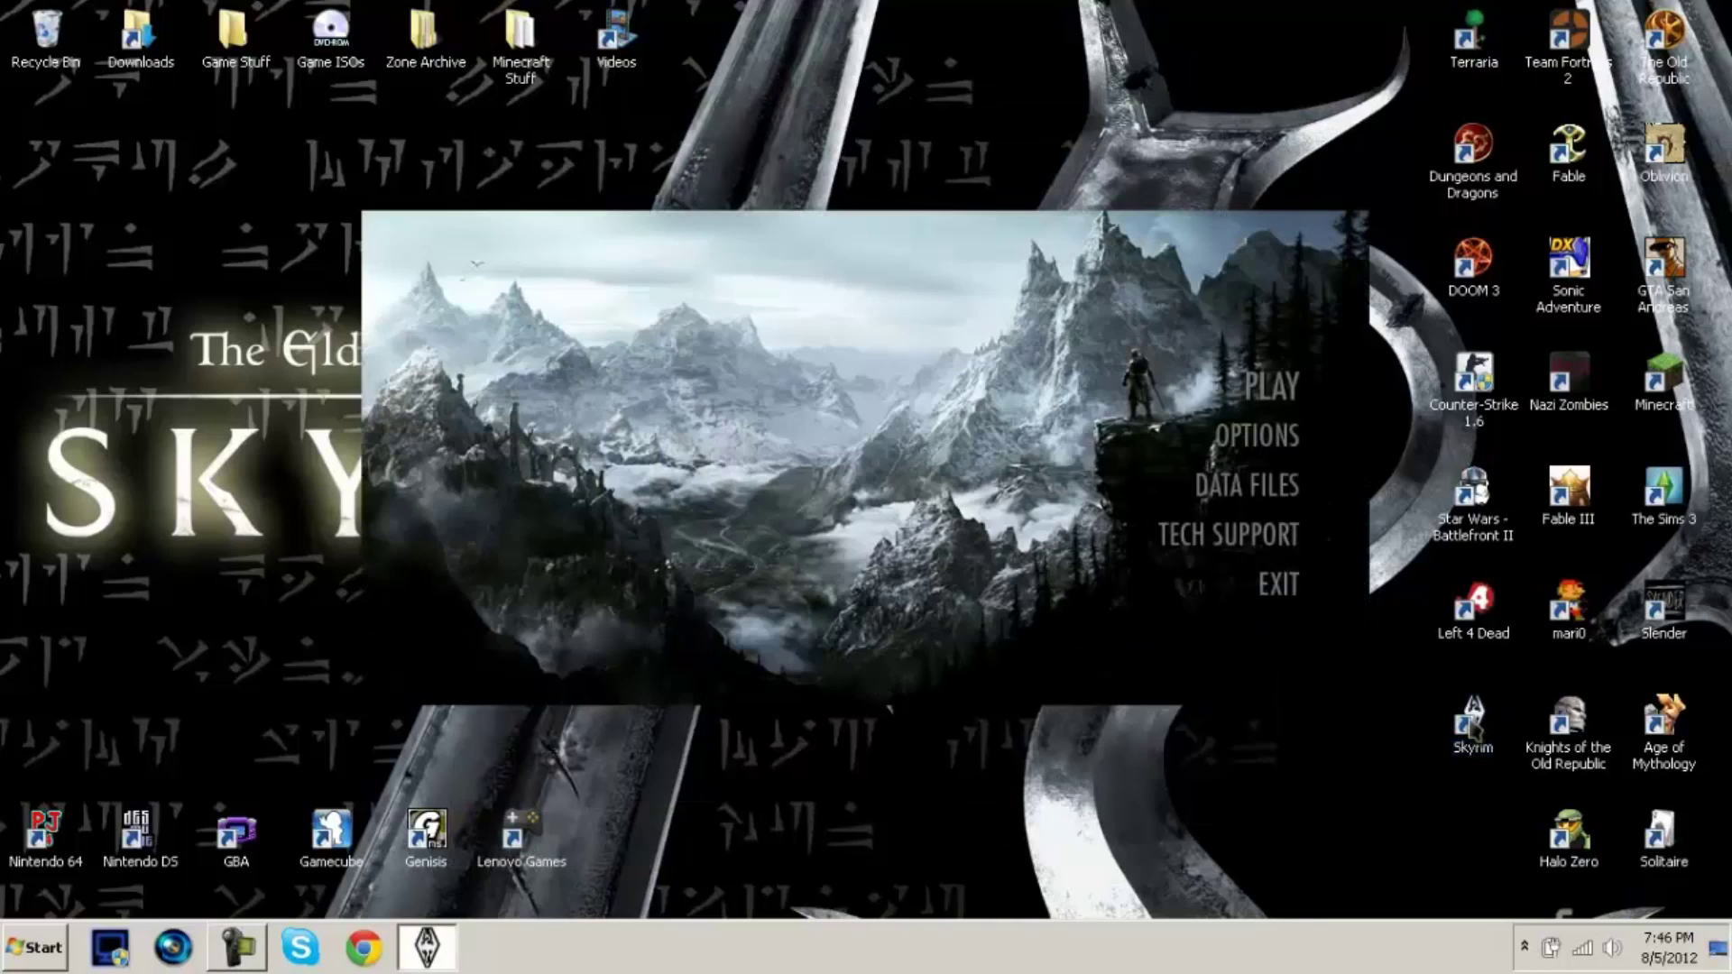
{"action": "left_click", "coordinate": [1274, 389]}
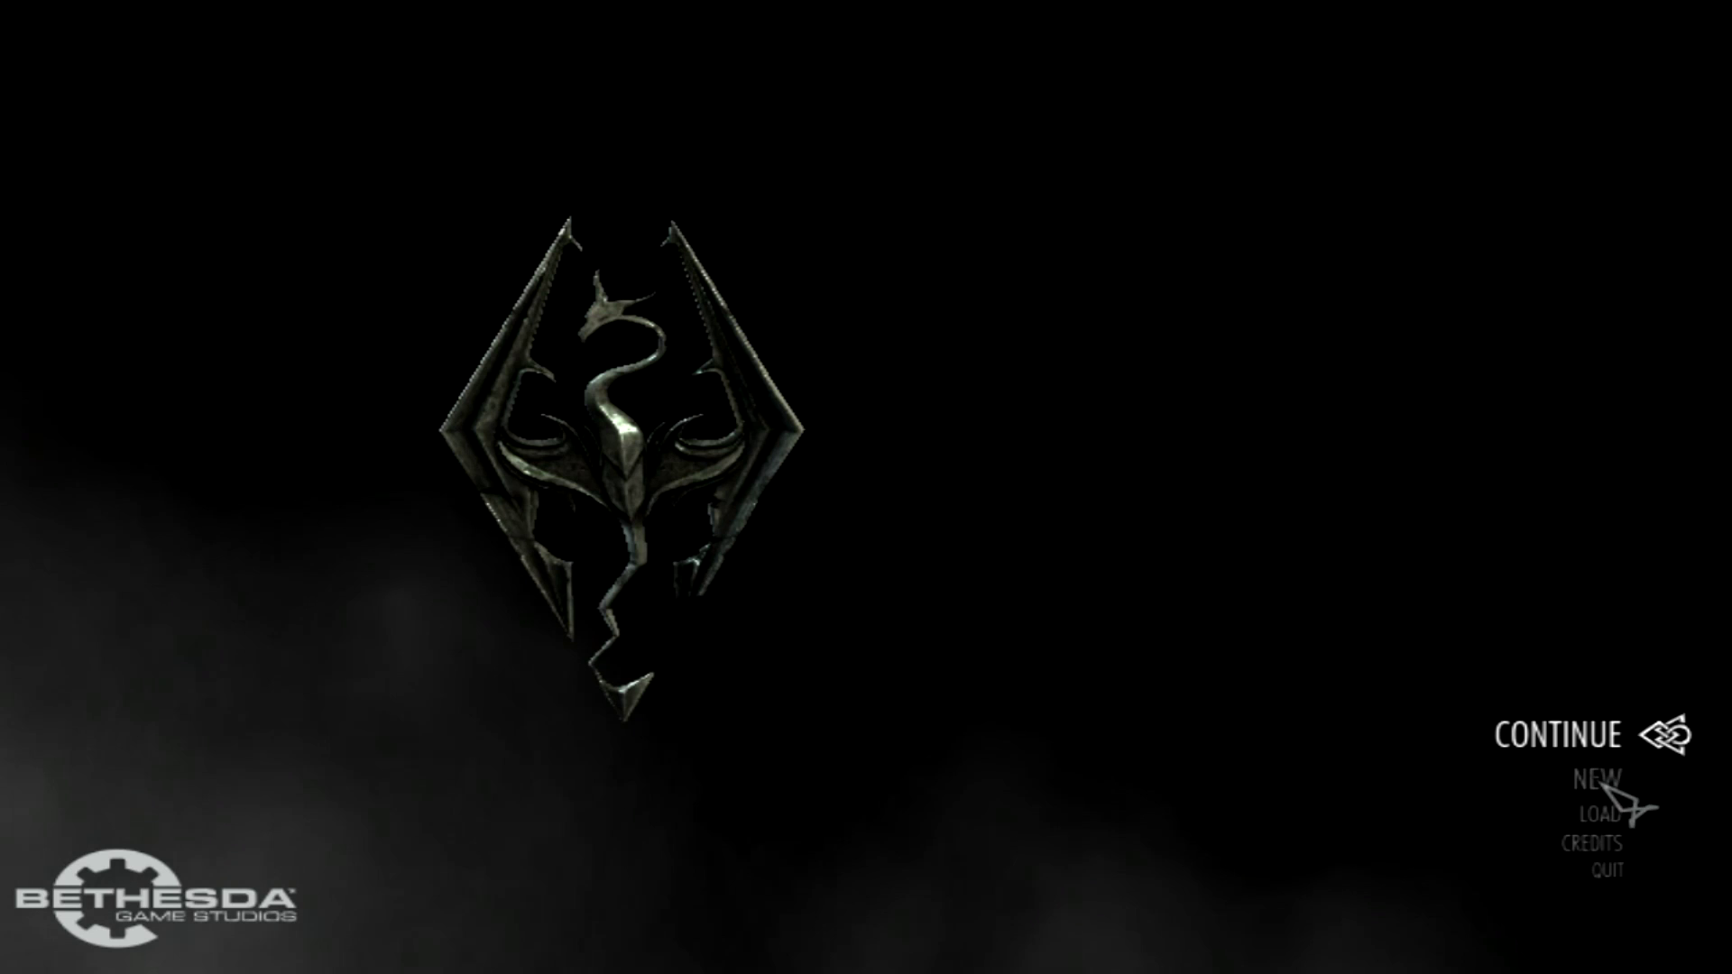
{"action": "left_click", "coordinate": [1592, 735]}
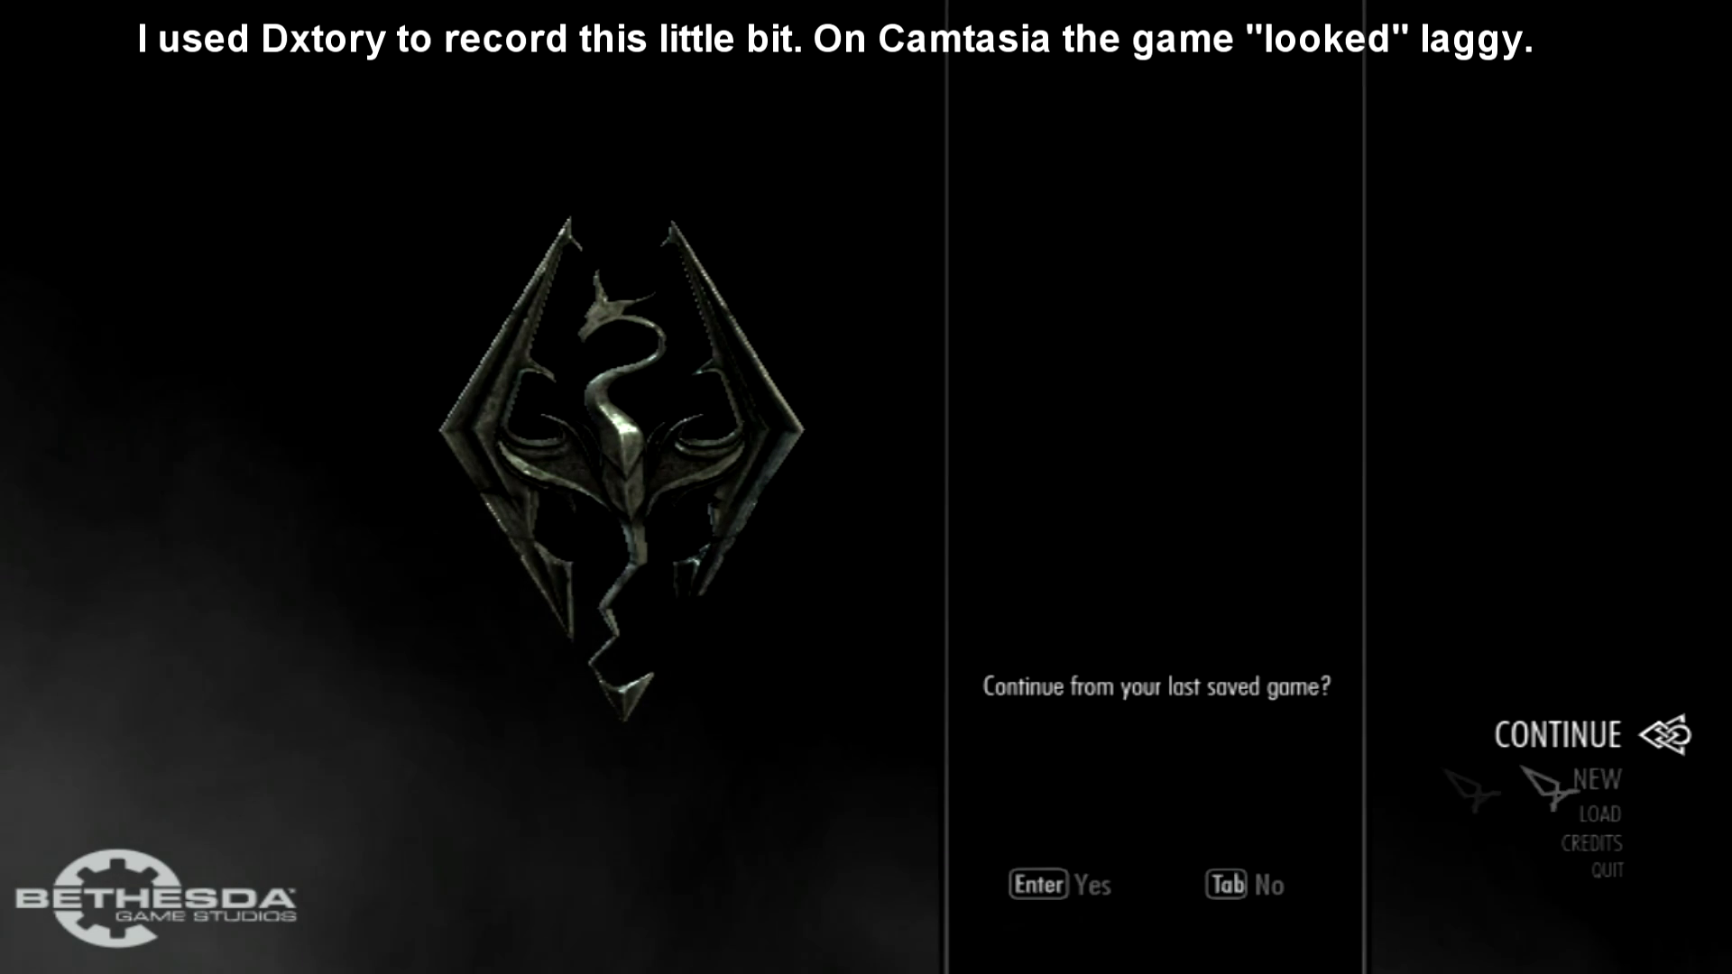
{"action": "left_click", "coordinate": [1093, 889]}
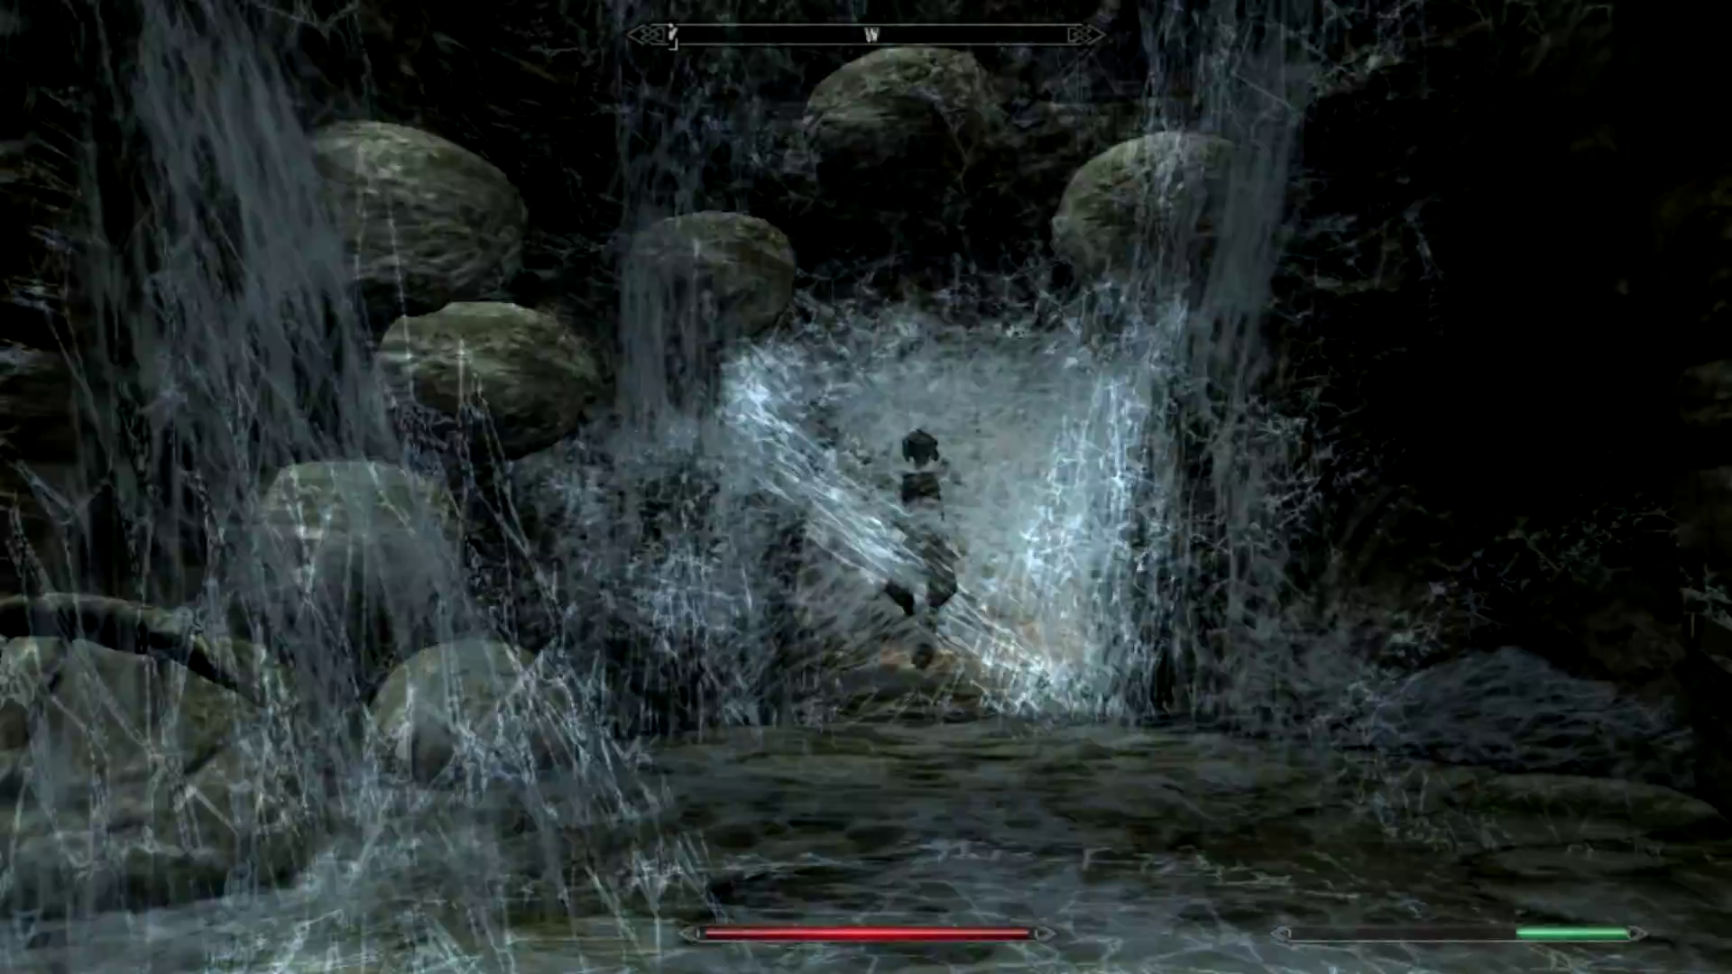
Draw the weapon, cut Arvel the Swift out of the spider web, follow him and strike him down.
{"action": "key", "text": "r"}
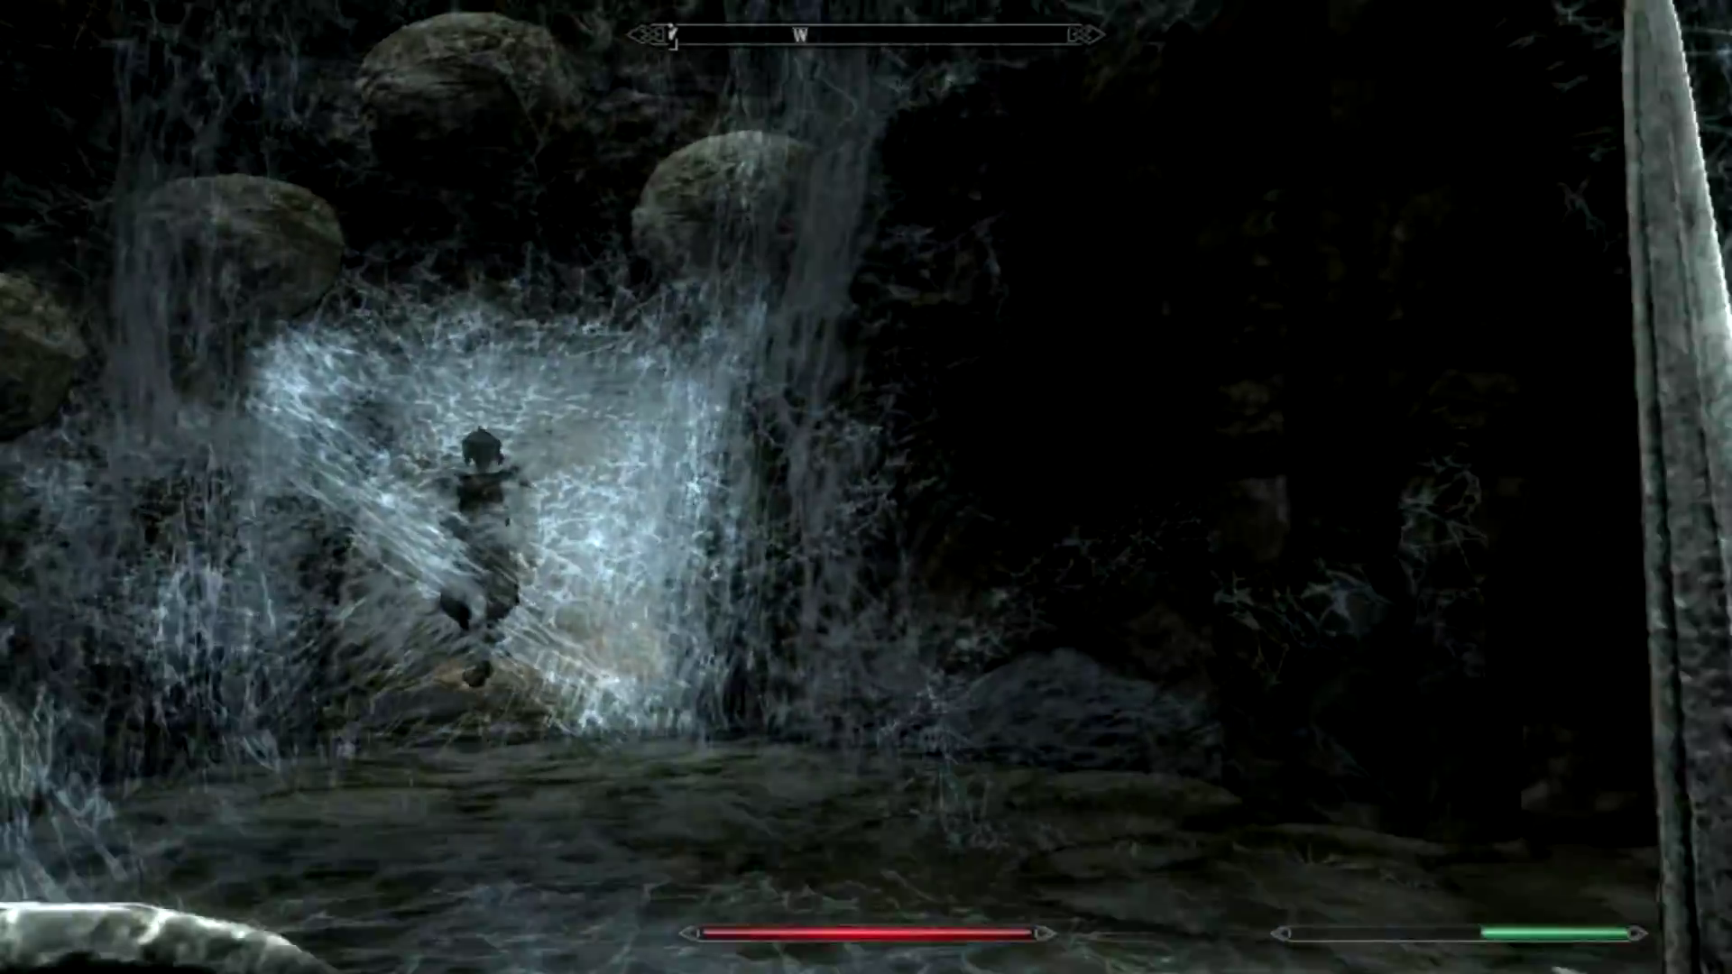
{"action": "key", "text": "w"}
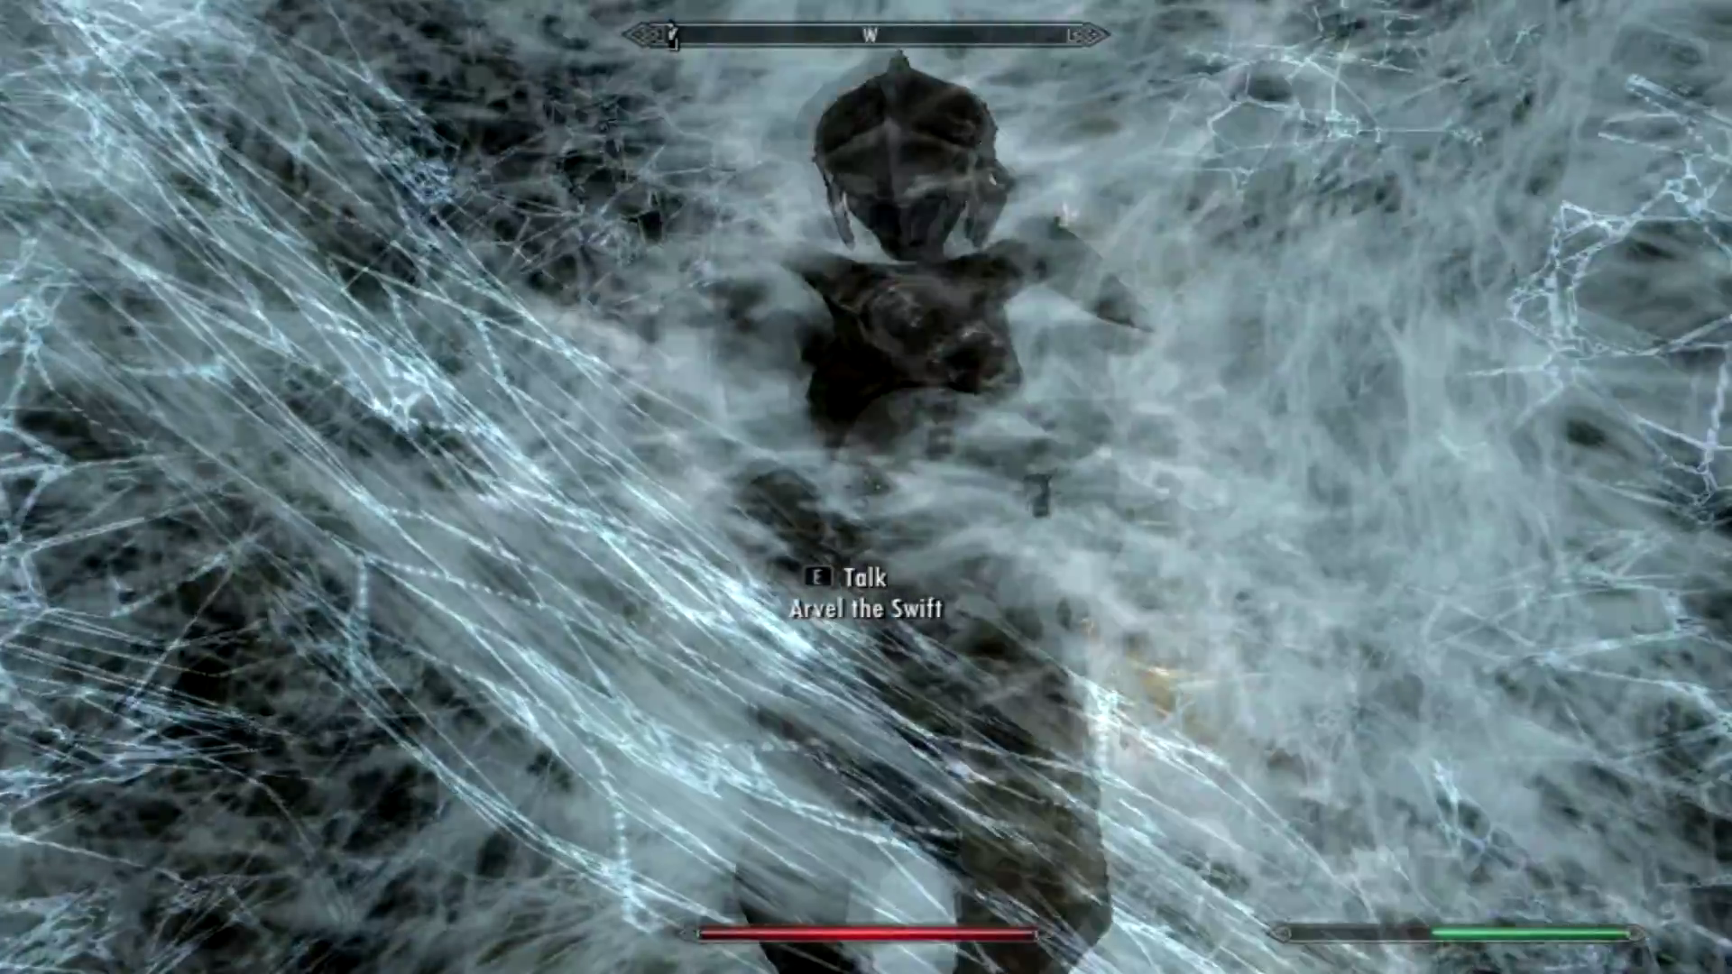
{"action": "left_click", "coordinate": [865, 487]}
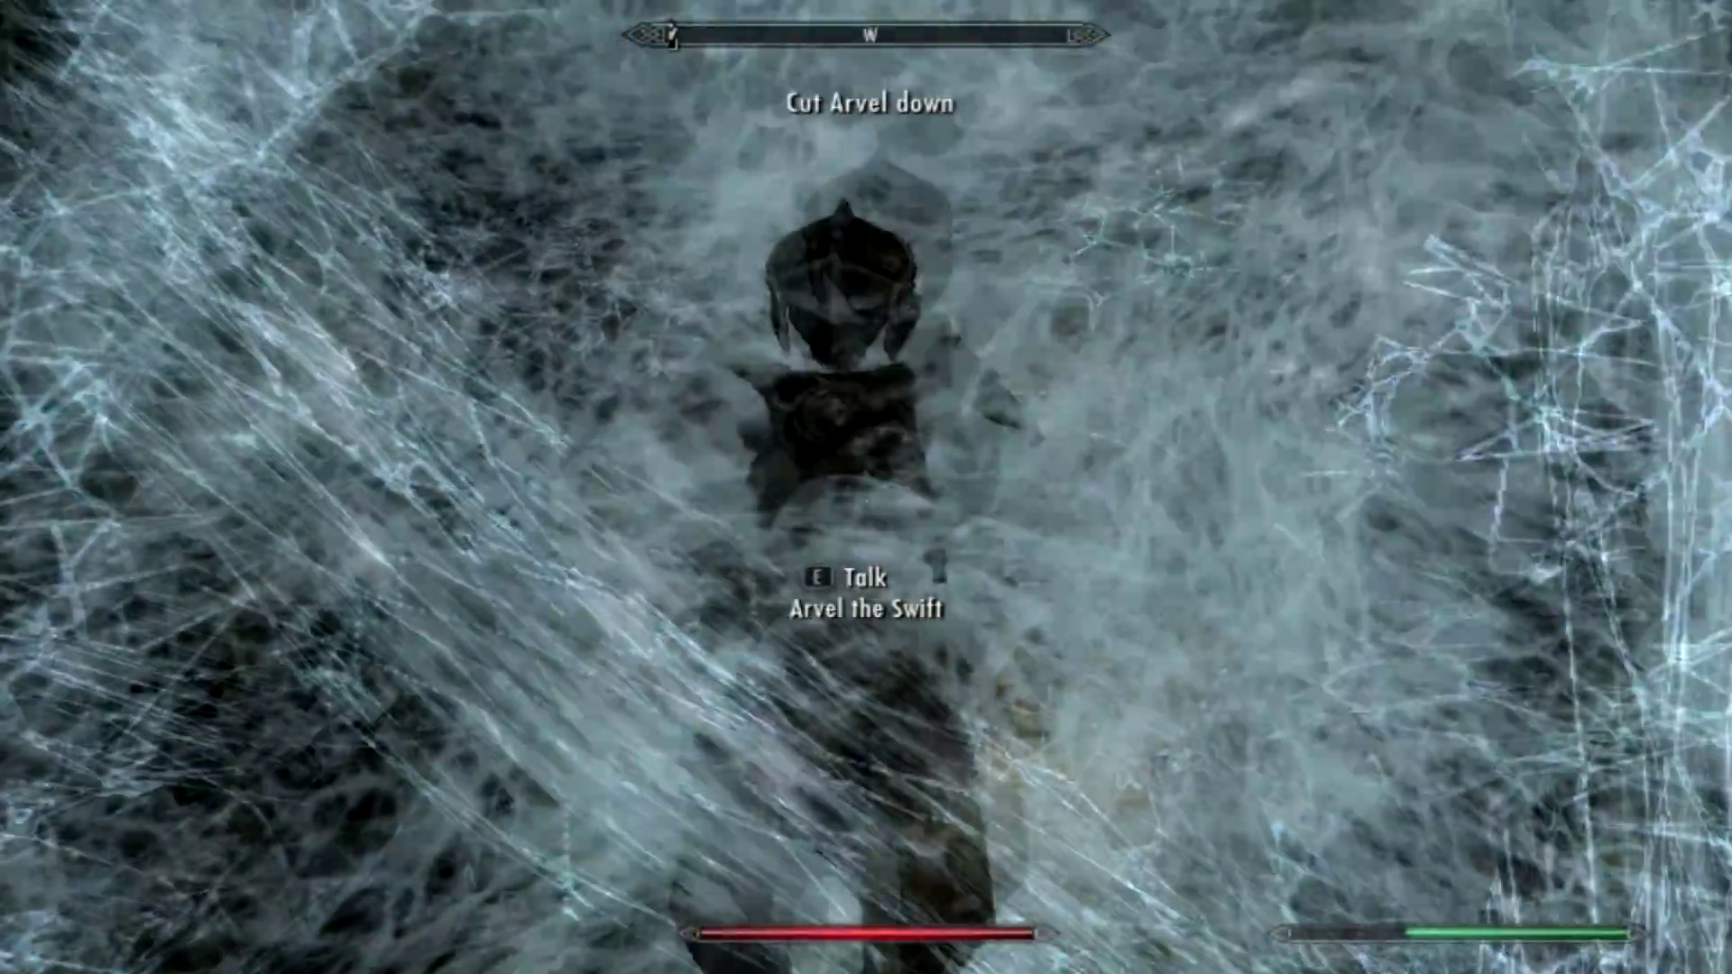
{"action": "left_click", "coordinate": [865, 487]}
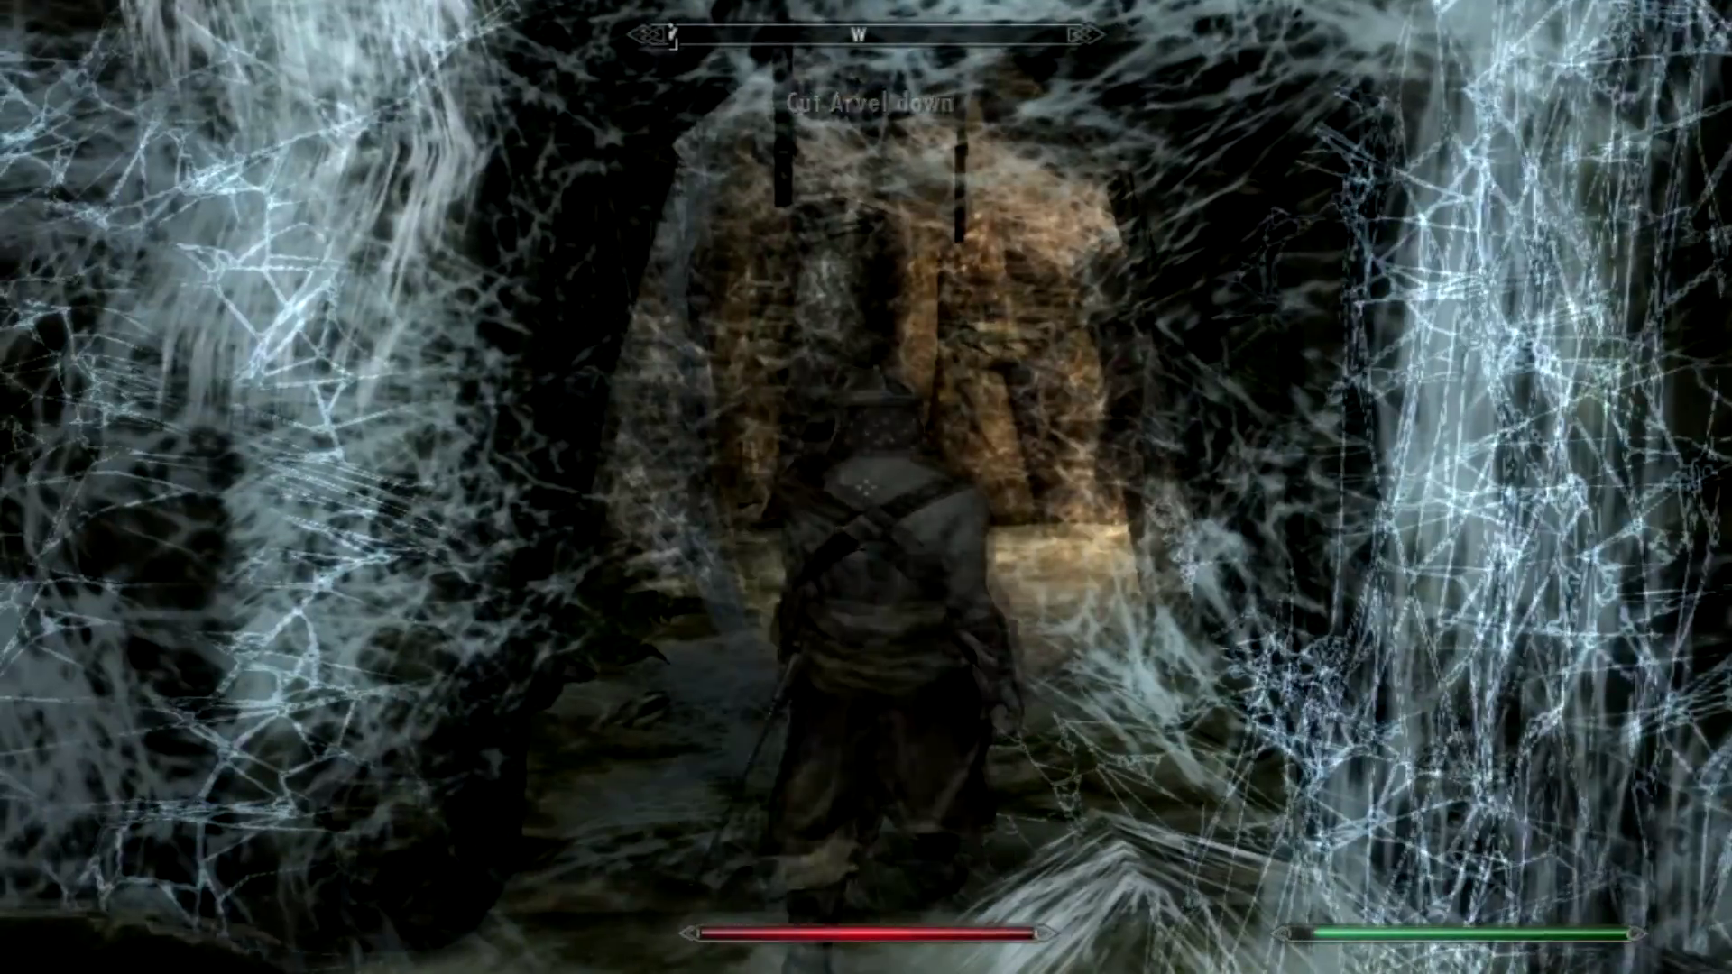
{"action": "key", "text": "w"}
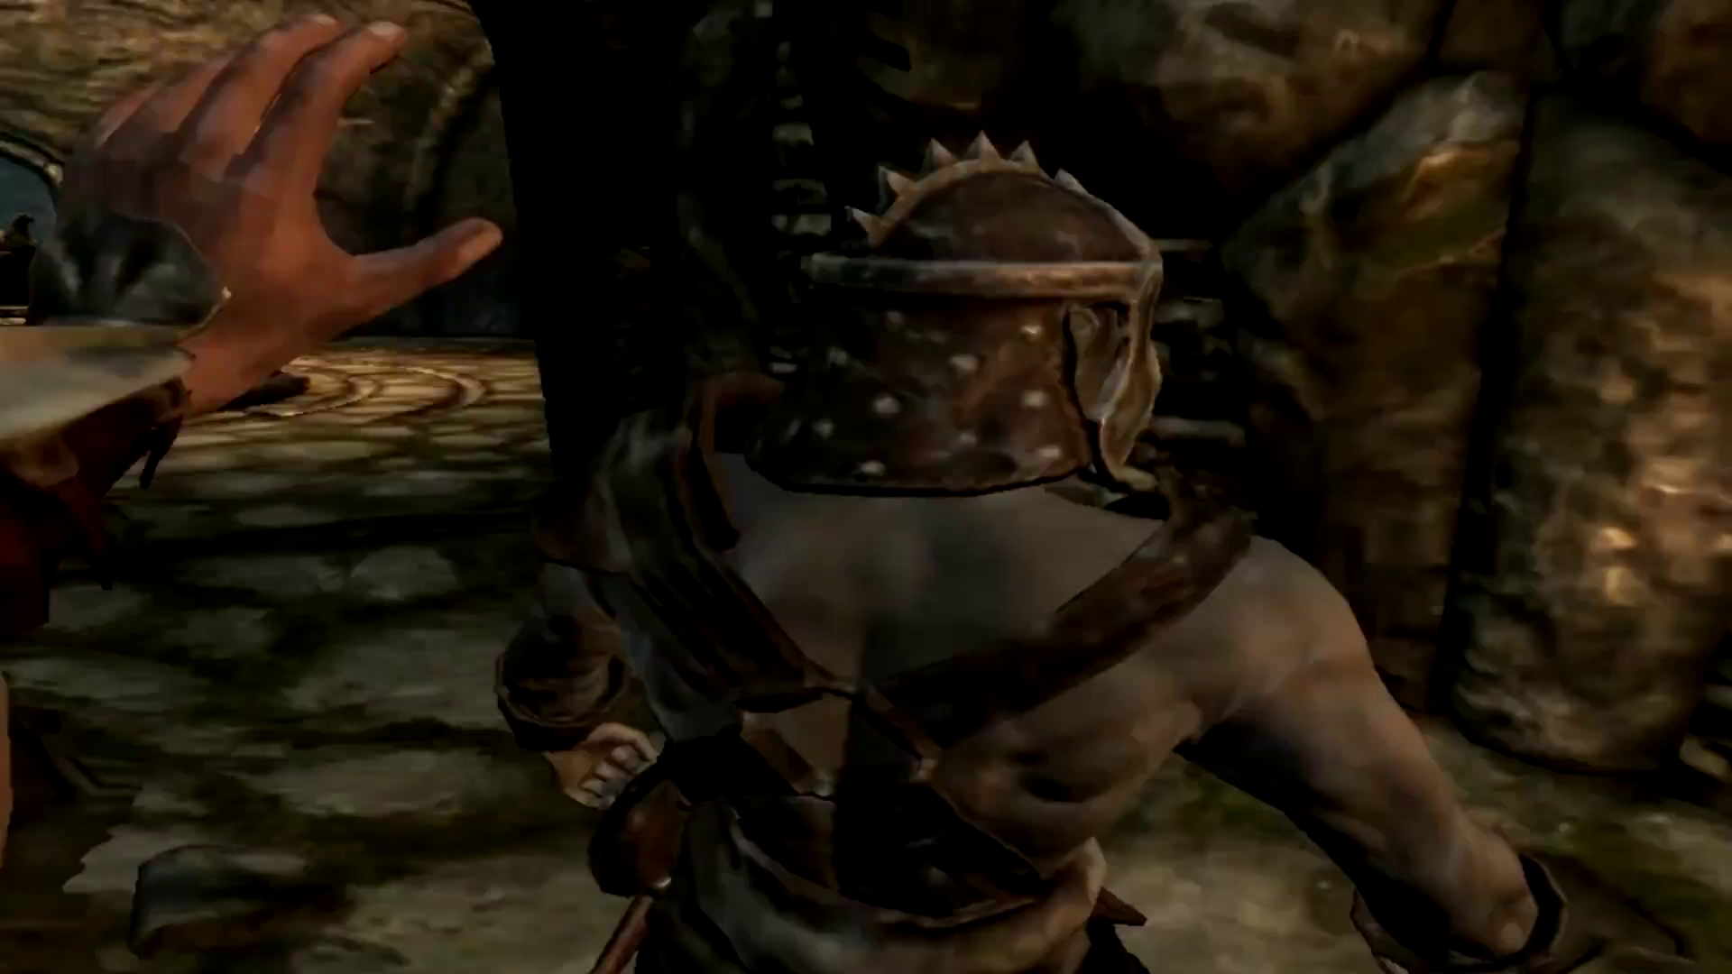
{"action": "left_click", "coordinate": [865, 488]}
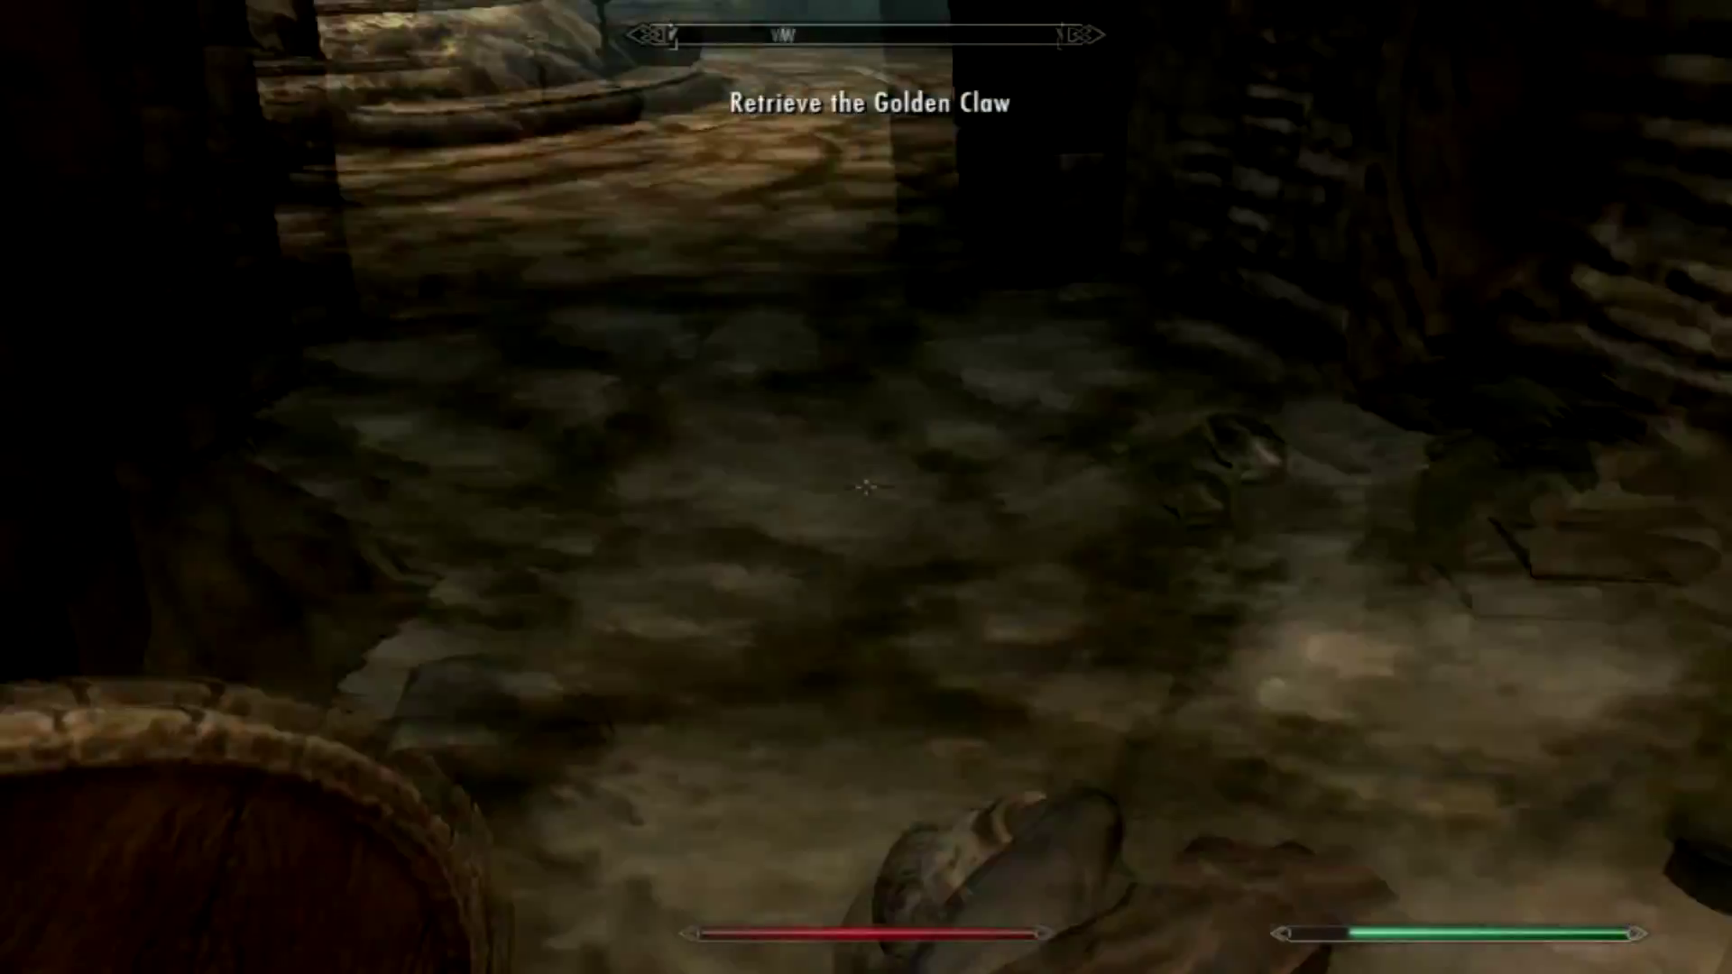
Loot the Golden Claw from Arvel the Swift's body, browse the remaining items and leave them behind.
{"action": "key", "text": "e"}
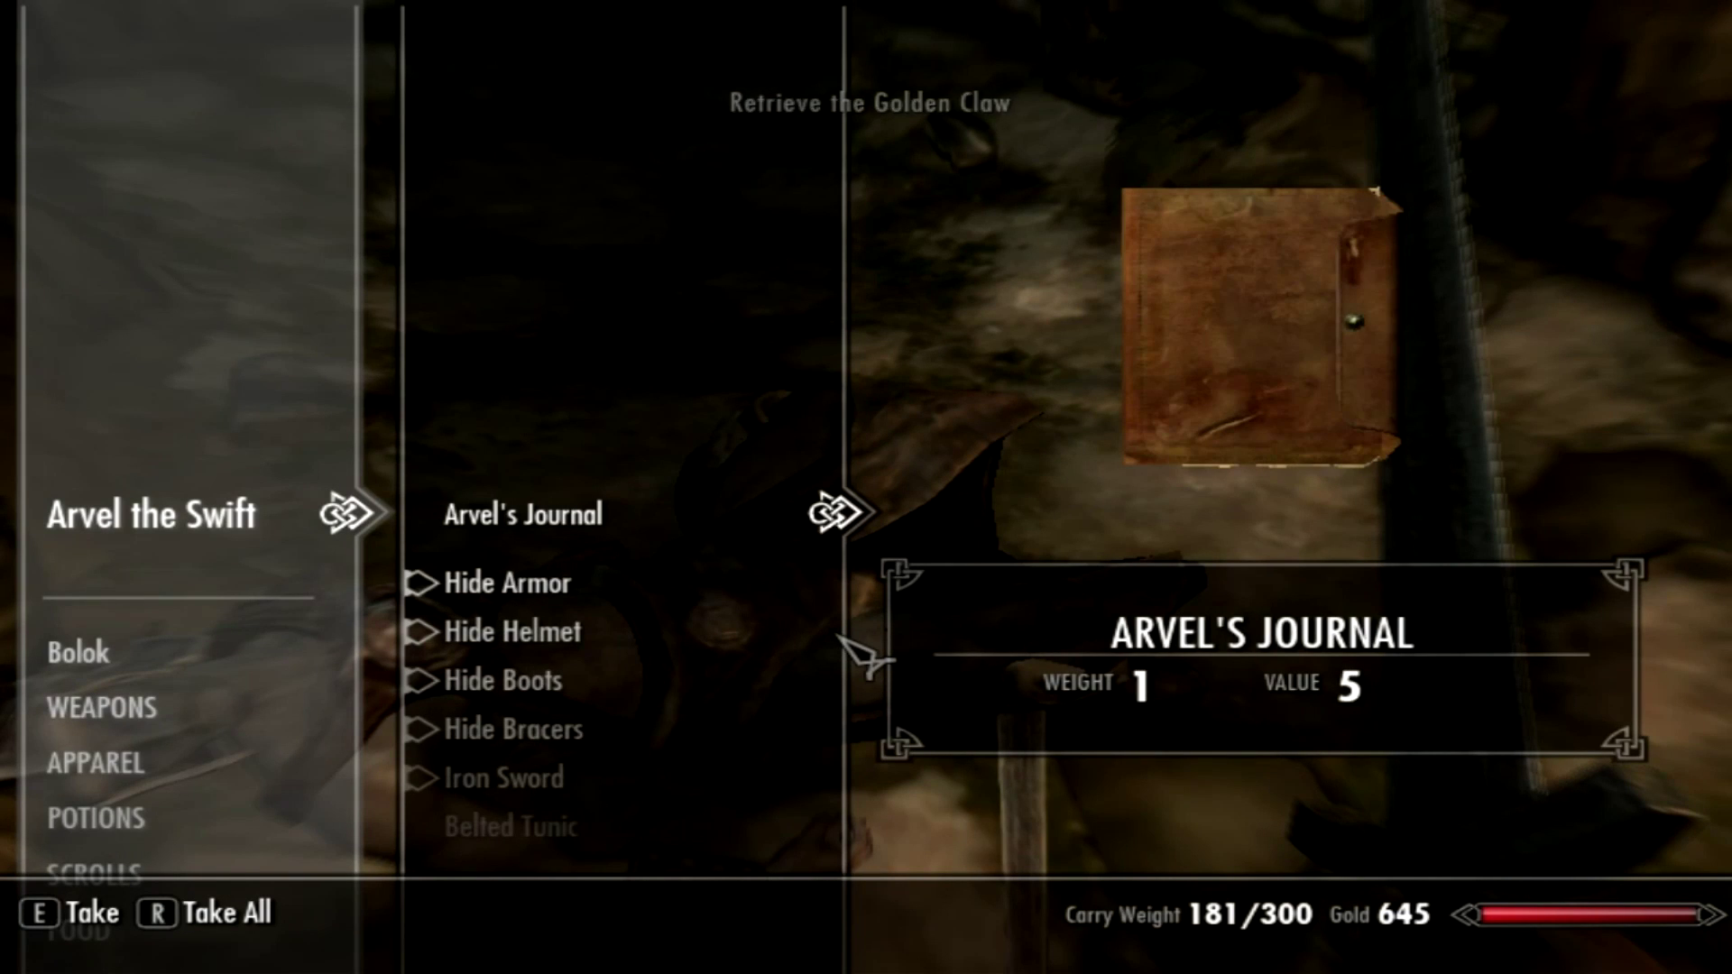
{"action": "key", "text": "Down"}
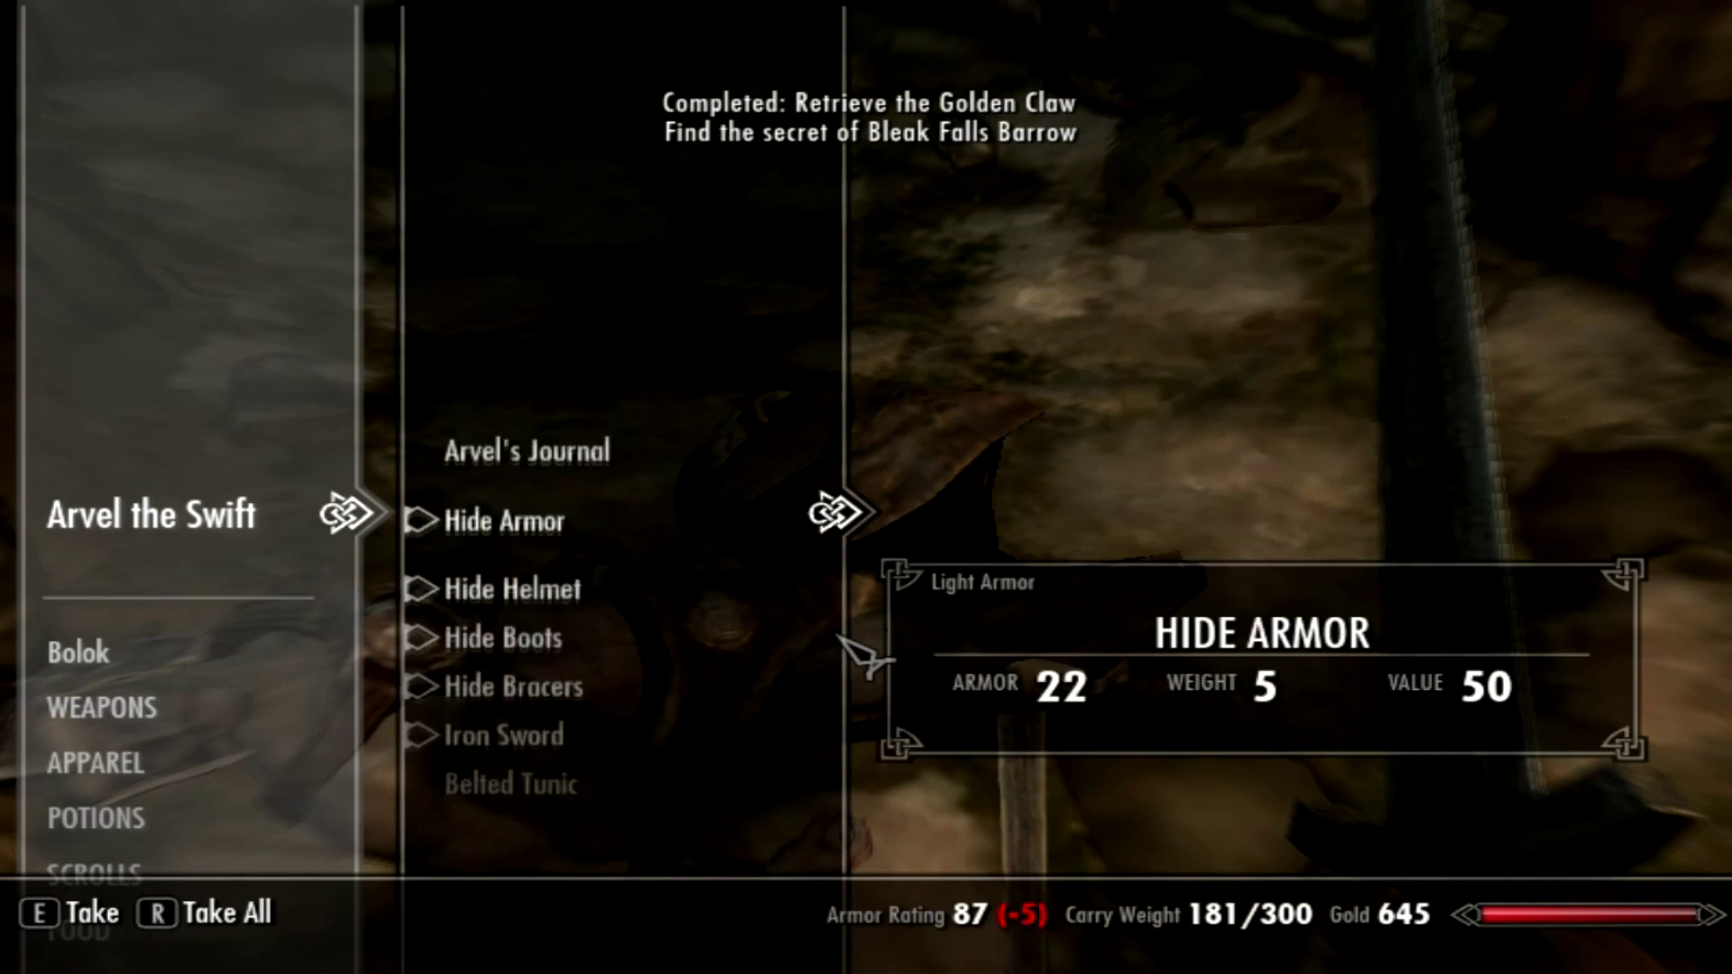
{"action": "key", "text": "Down"}
{"action": "key", "text": "Down"}
{"action": "key", "text": "Up"}
{"action": "key", "text": "Up"}
{"action": "key", "text": "Up"}
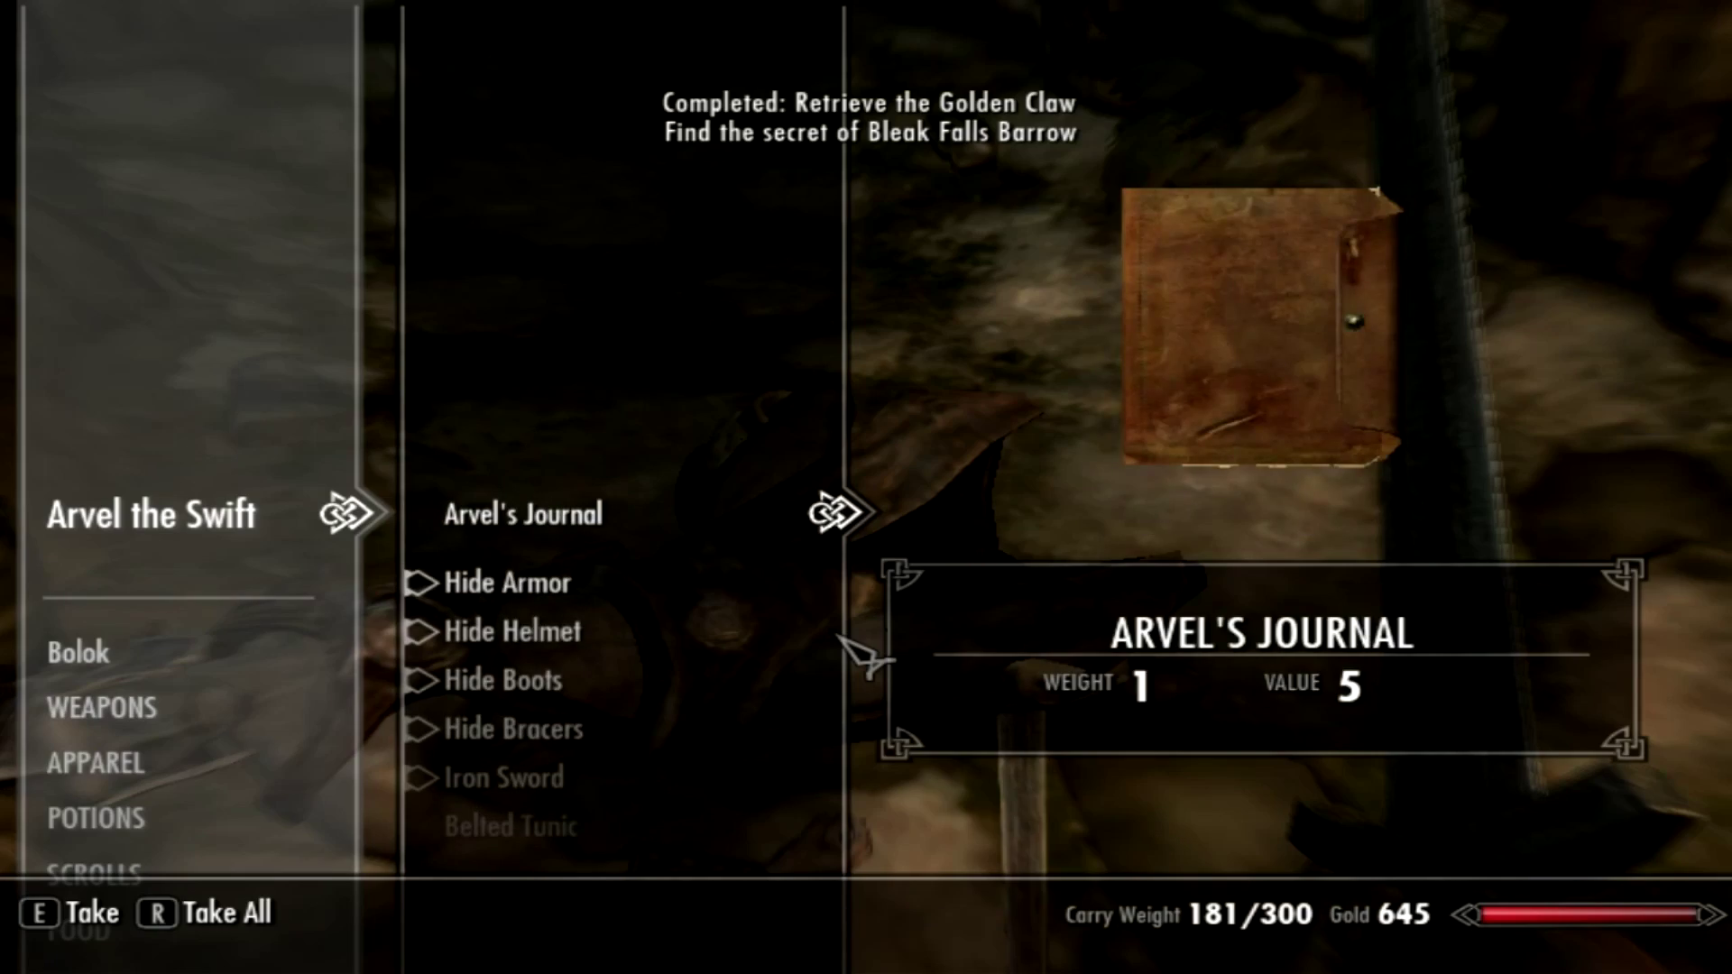
{"action": "key", "text": "Tab"}
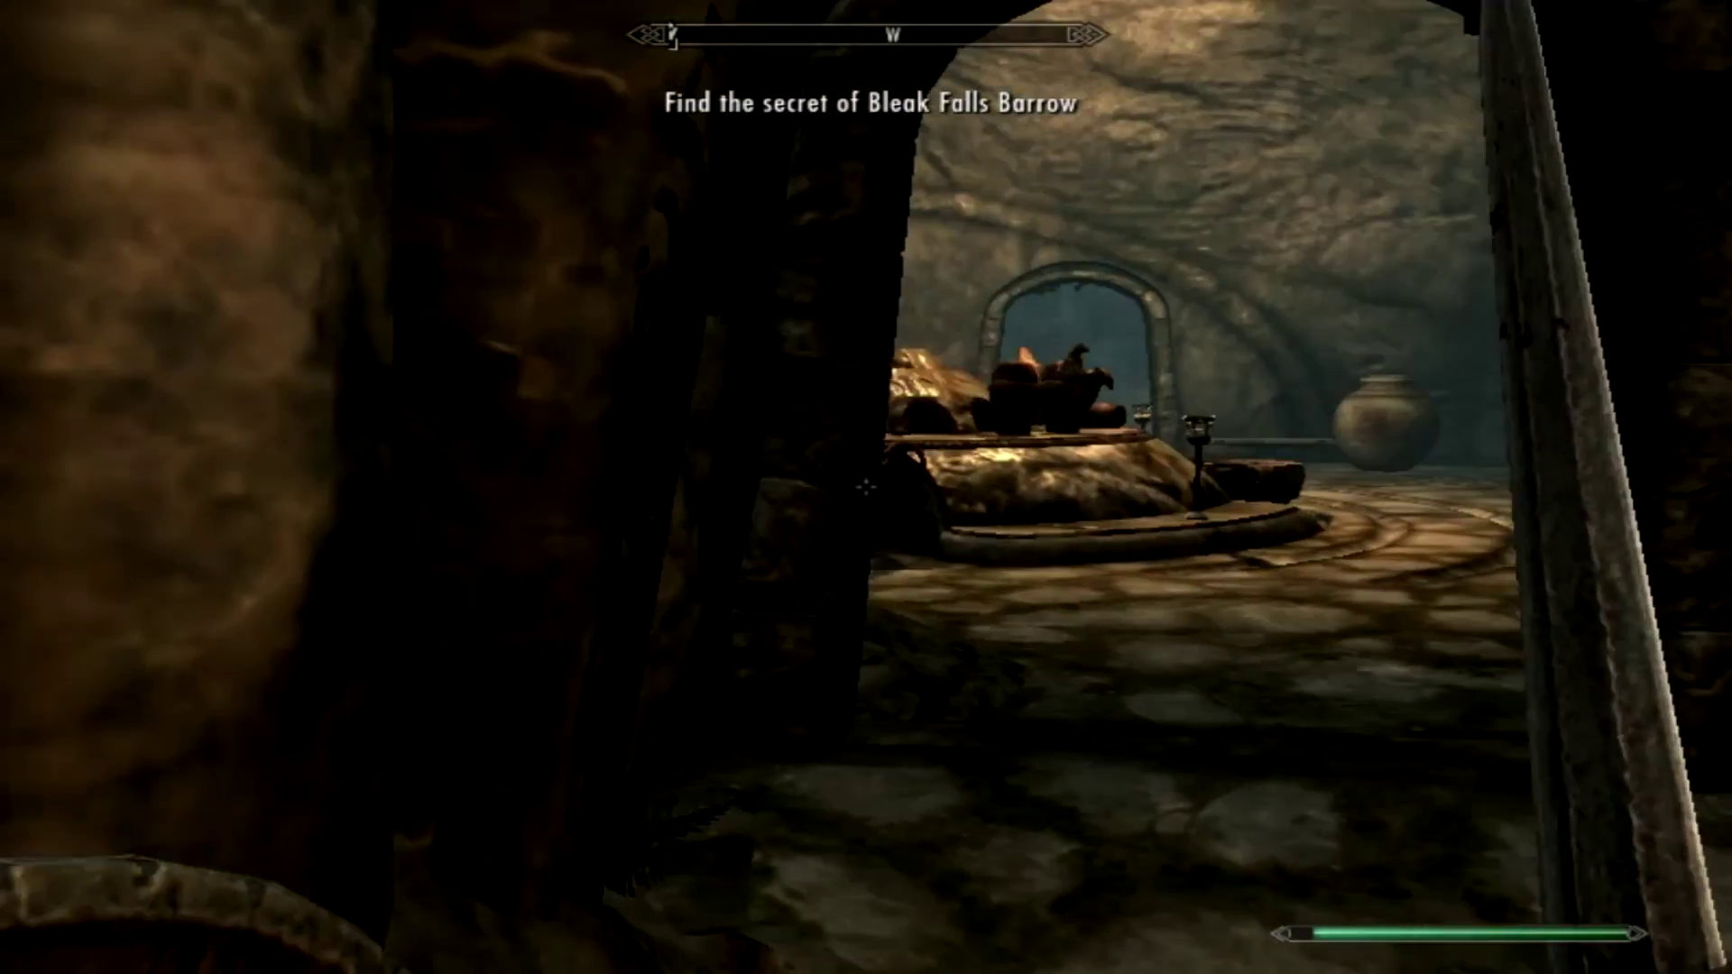